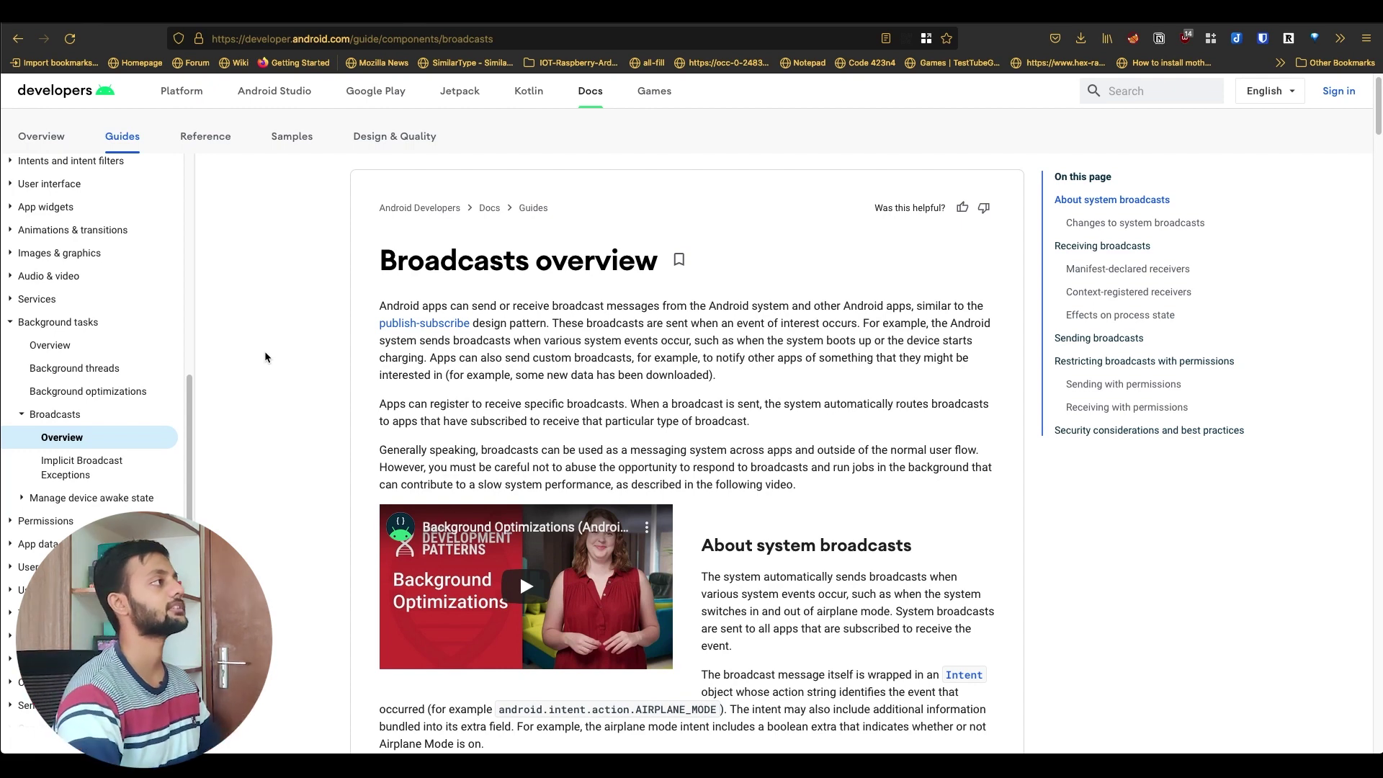
- Switch to the Tutorialspoint Android Broadcast Receivers page and scroll to its system events table
key(ctrl+Tab)
scroll(617, 386, down, 15)
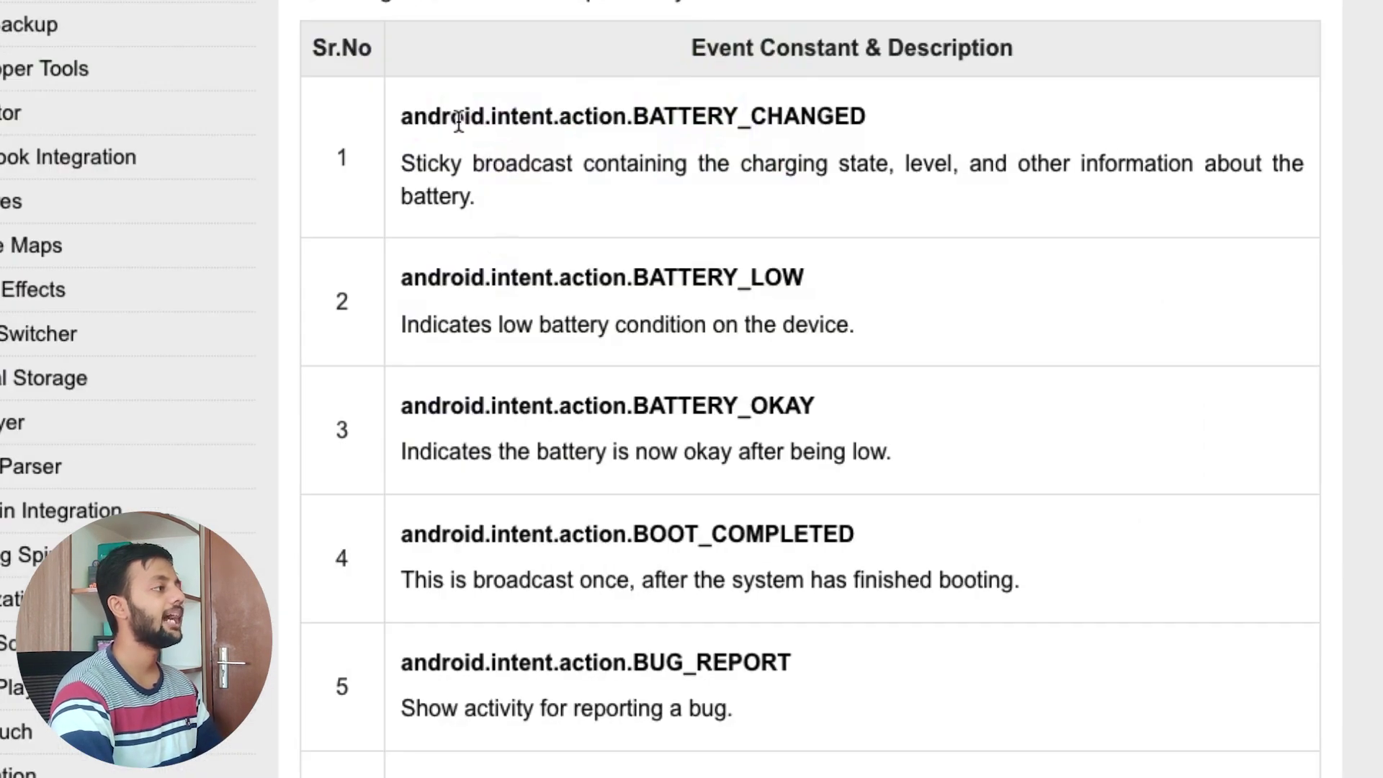
double_click(511, 300)
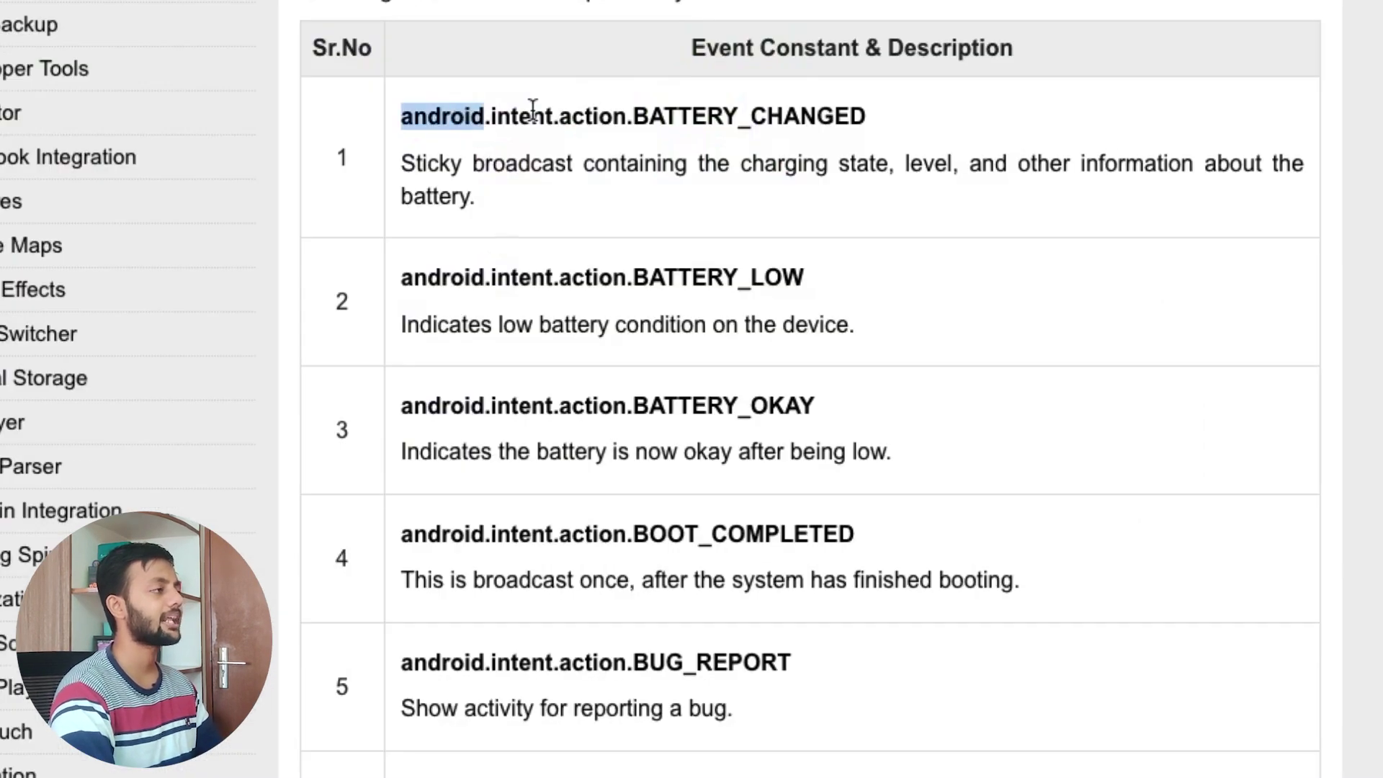
double_click(712, 121)
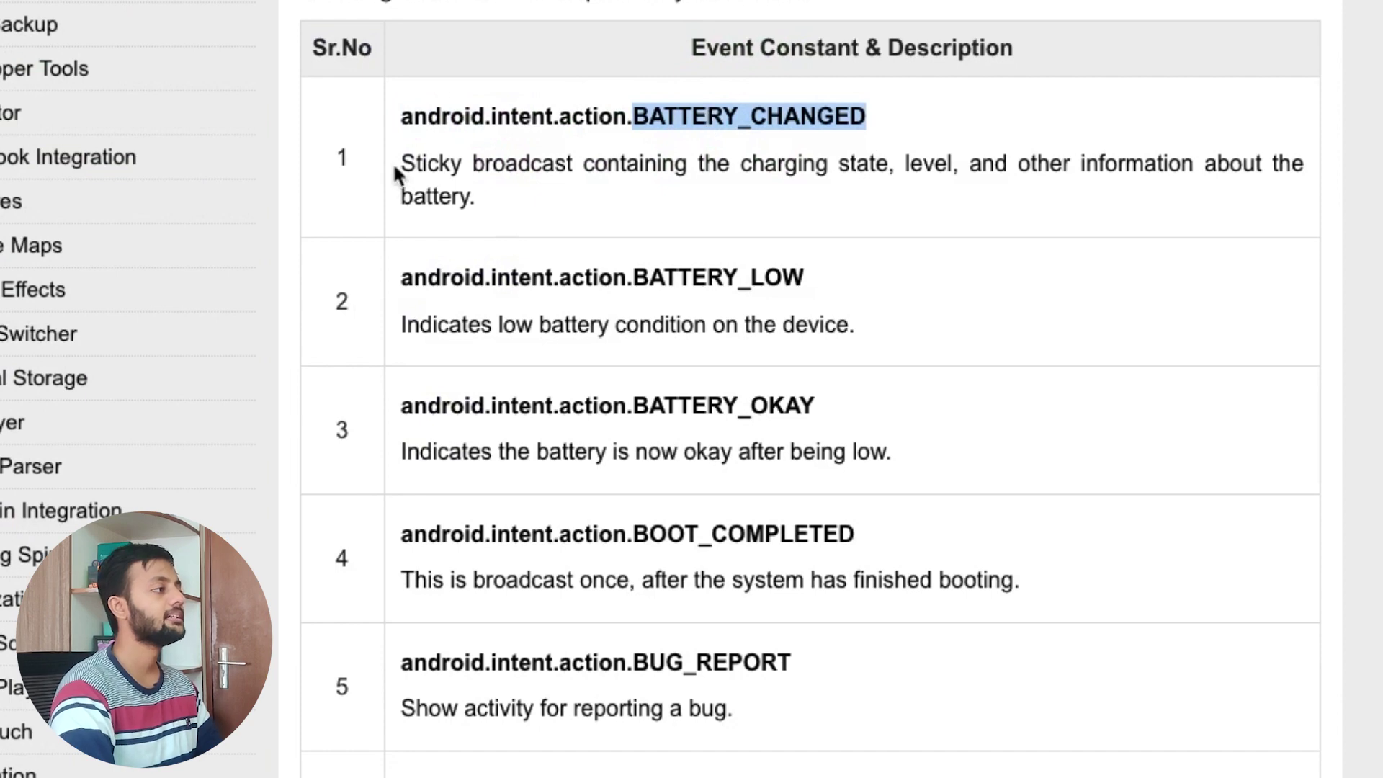
drag(394, 172, 801, 211)
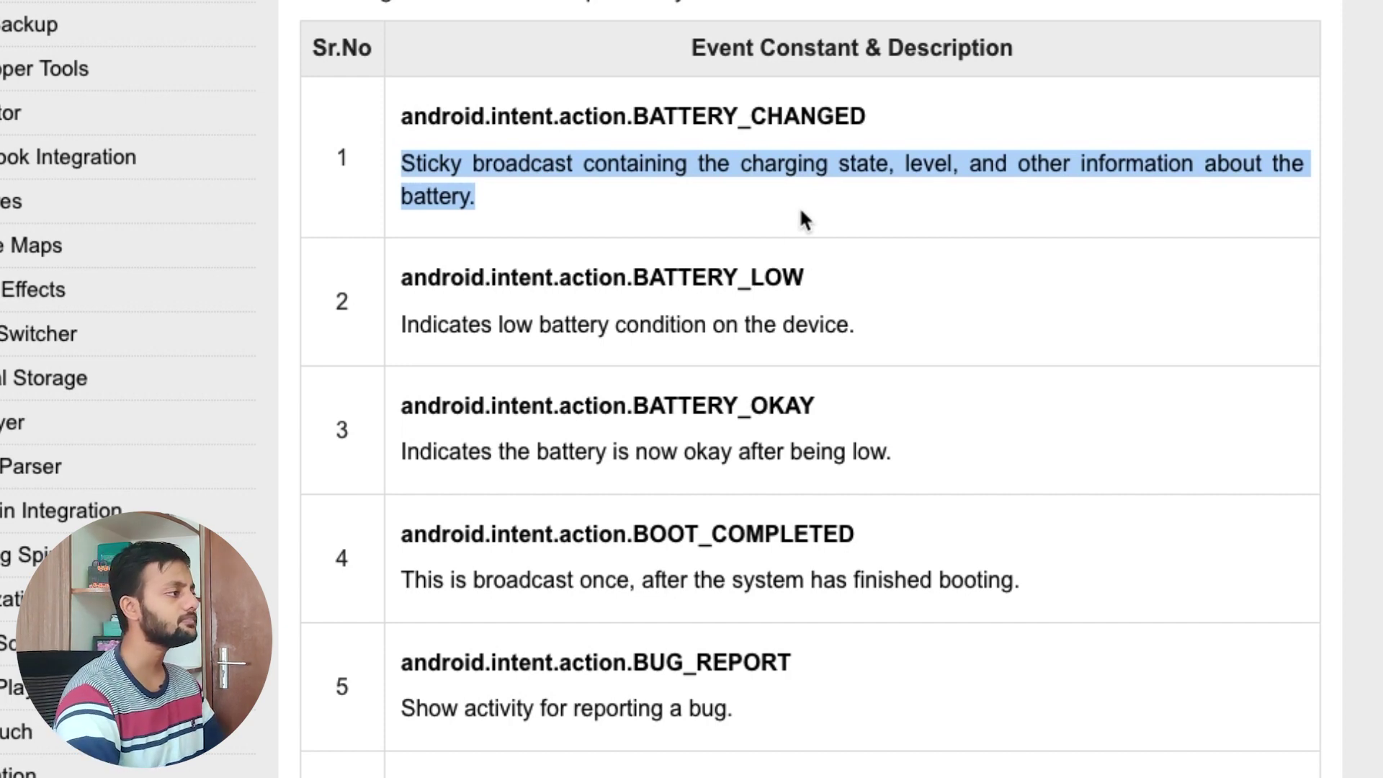
double_click(723, 284)
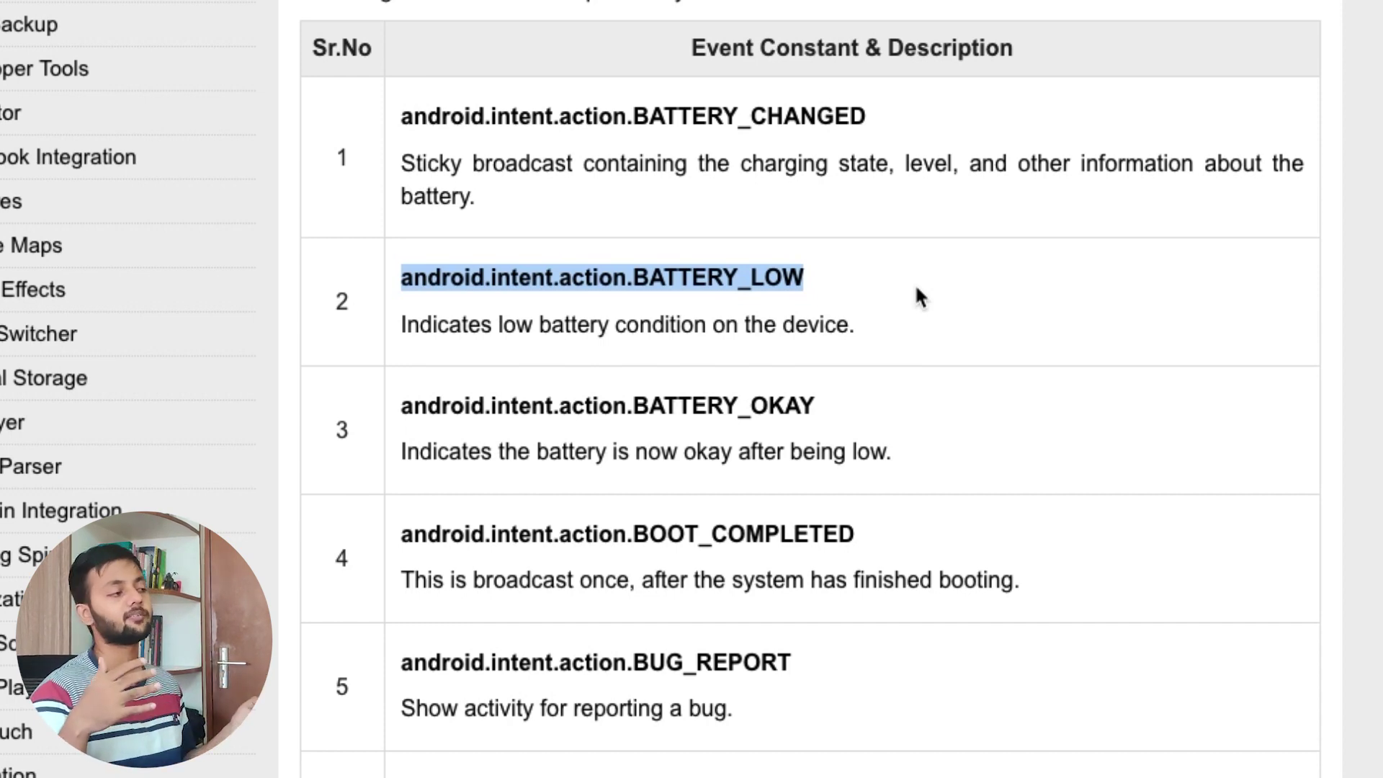
- Review the Tutorialspoint events table, highlighting the REBOOT event and the BOOT_COMPLETED action line
scroll(886, 288, down, 4)
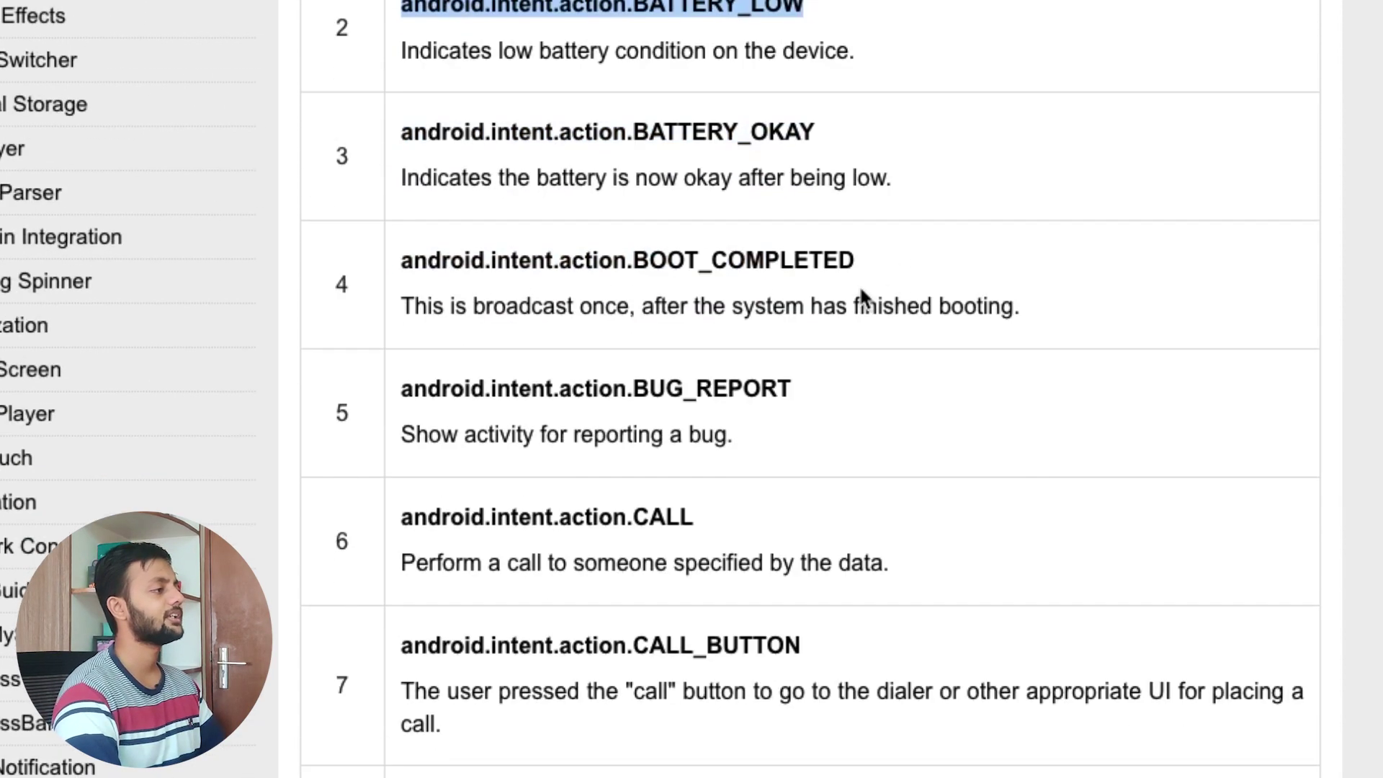
scroll(667, 631, down, 13)
scroll(669, 631, up, 3)
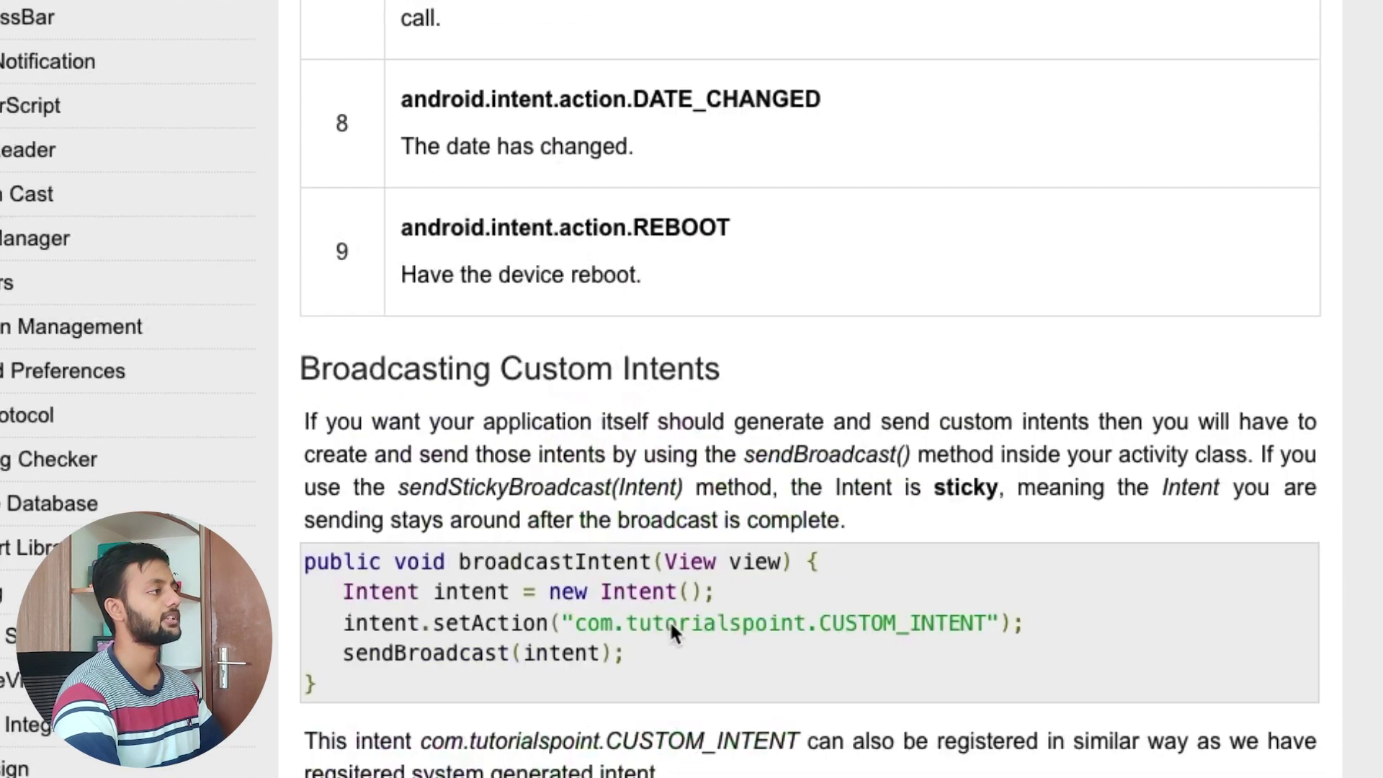
scroll(670, 631, up, 5)
double_click(656, 589)
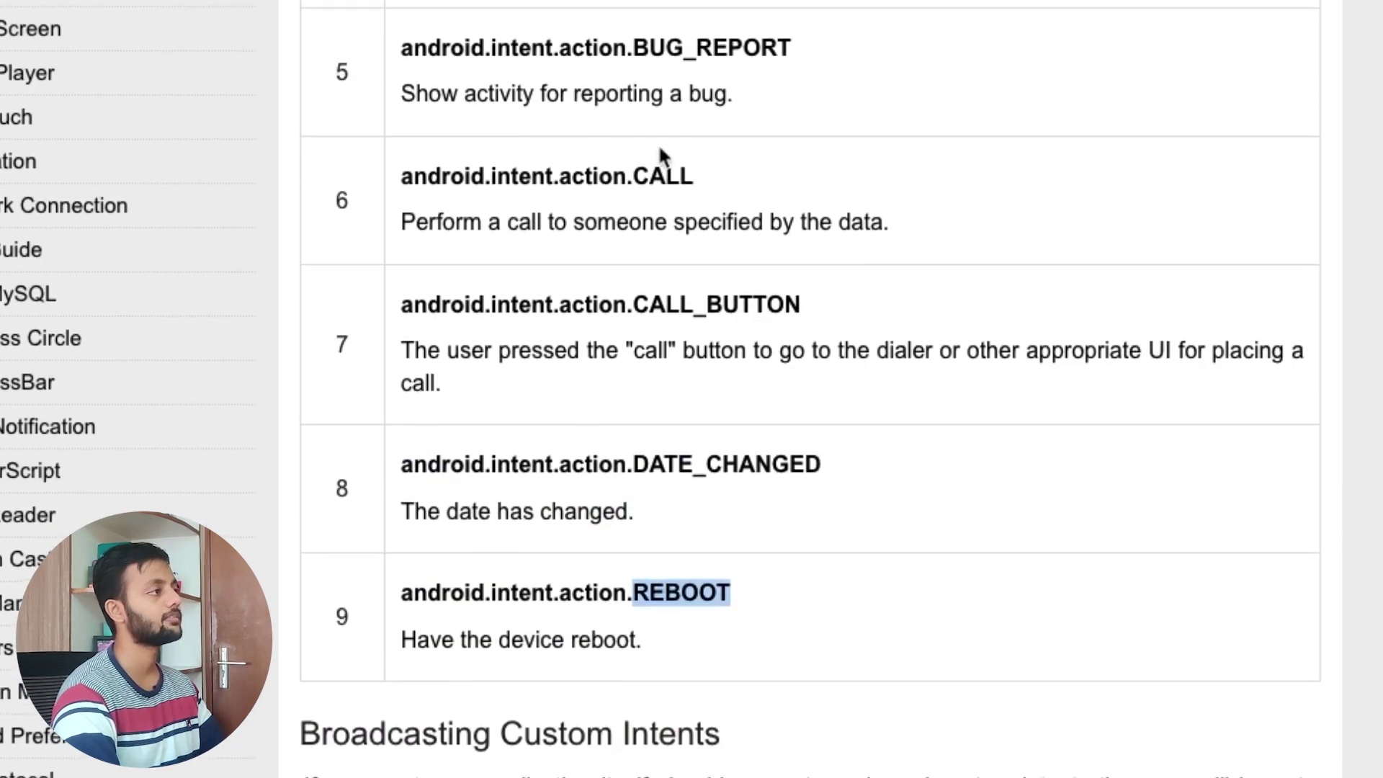
scroll(659, 144, up, 2)
triple_click(684, 45)
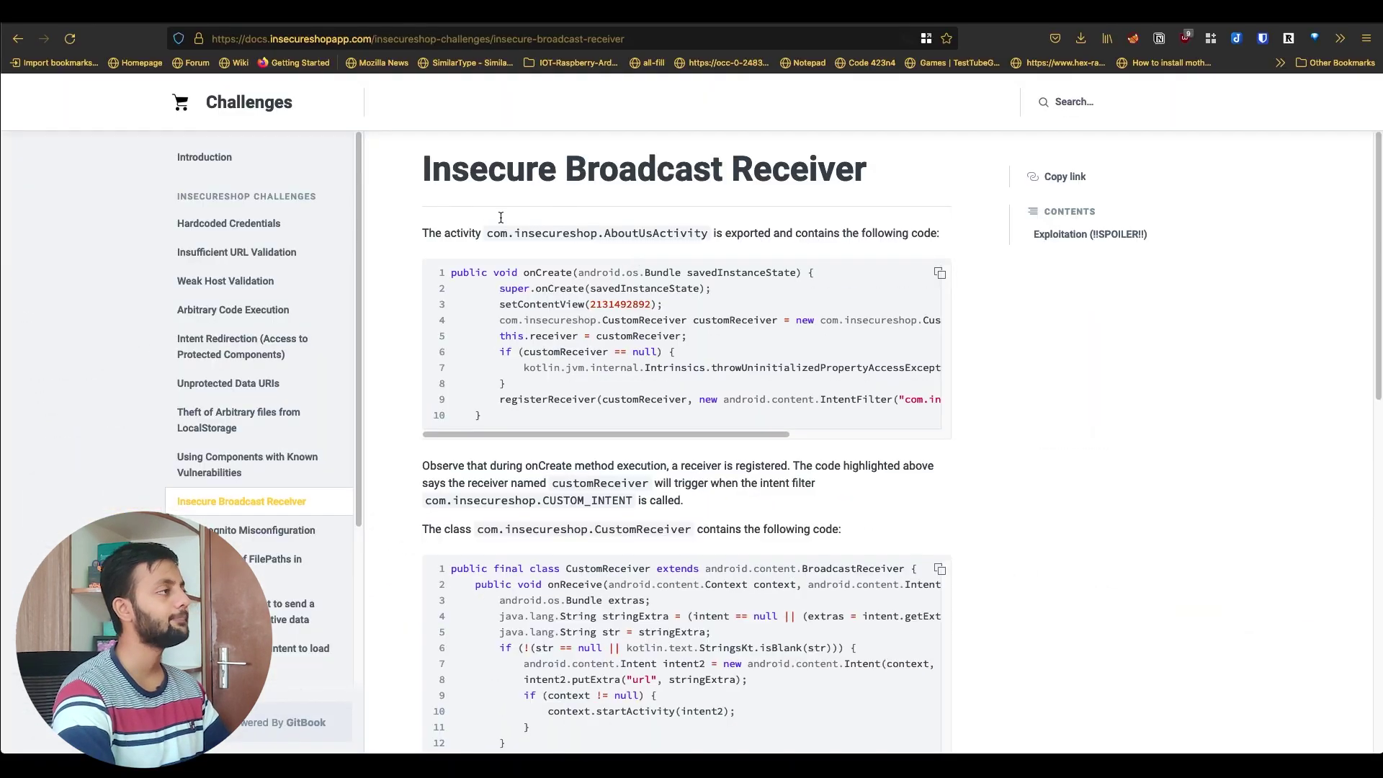
- Switch from the browser to the JADX-GUI decompiler application
key(super+Tab)
key(super+Tab)
key(super+Tab)
key(super+Tab)
key(super+Tab)
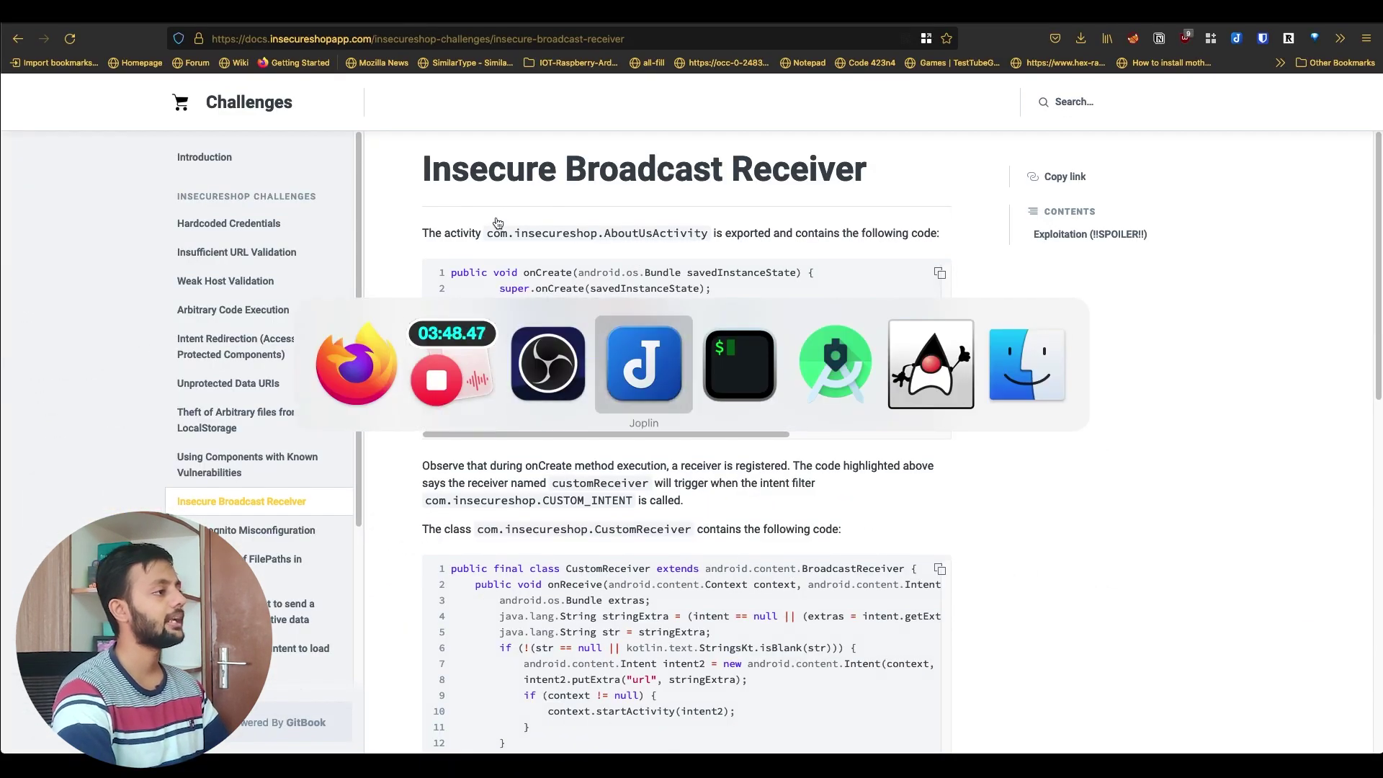
key(super+Tab)
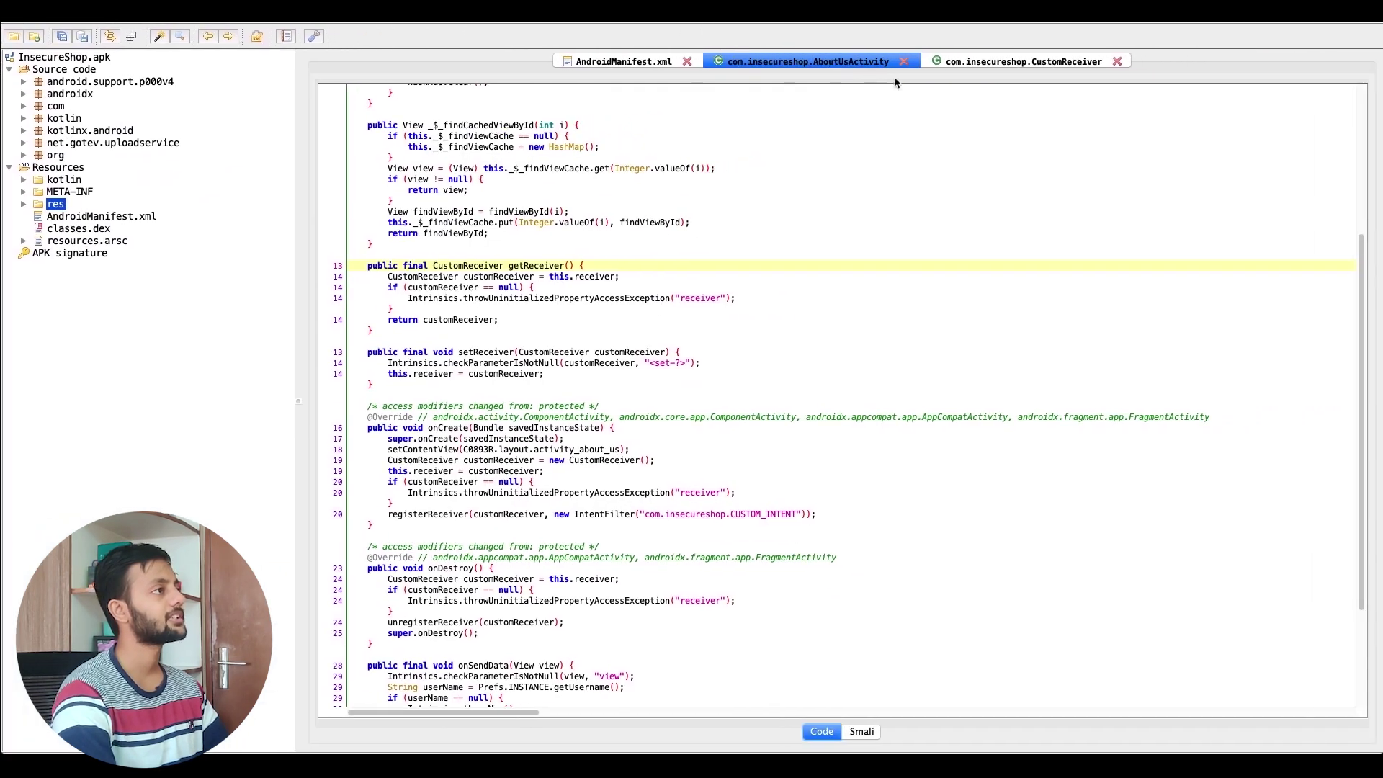
- Close the AboutUsActivity and CustomReceiver code tabs, keeping AndroidManifest.xml open
click(905, 62)
click(1008, 61)
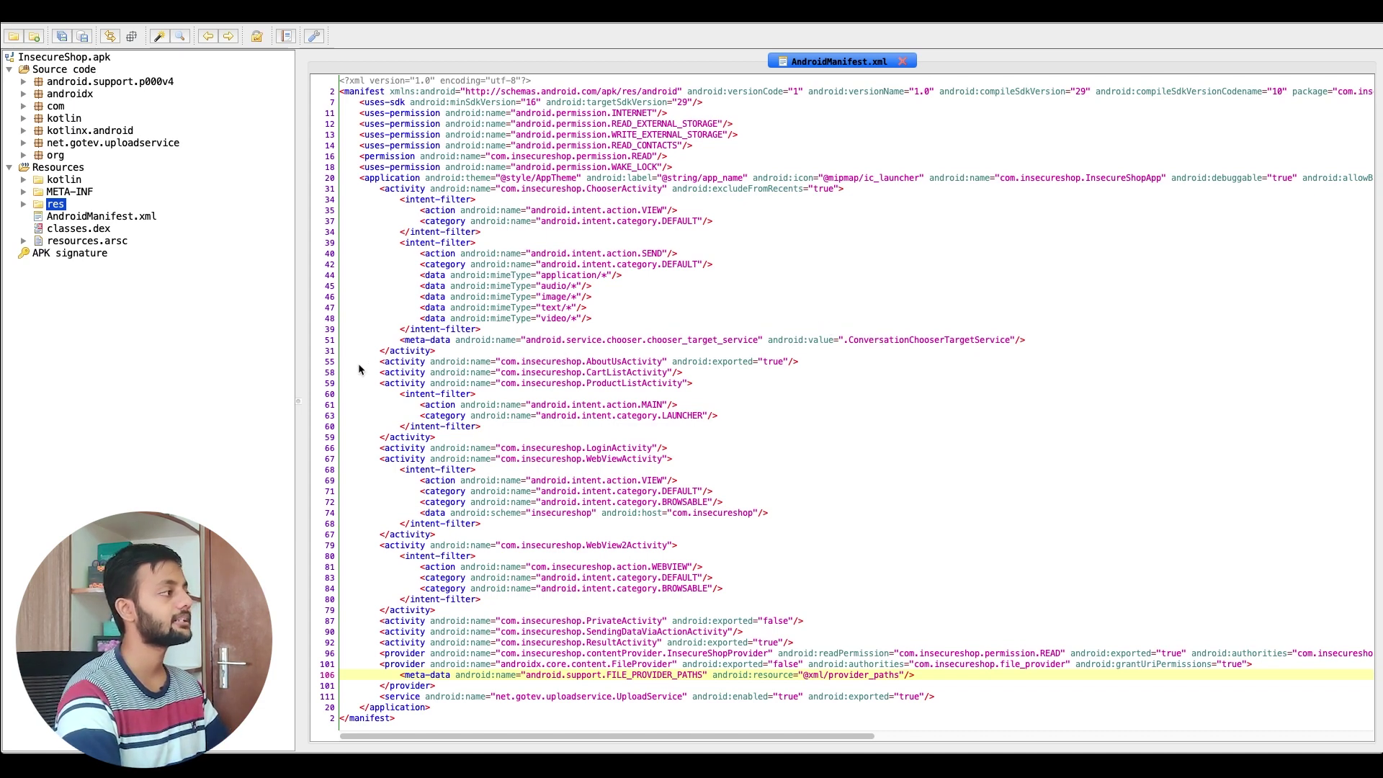
- Highlight AboutUsActivity and its exported="true" attribute on manifest line 55, then jump to its class
drag(379, 361, 513, 372)
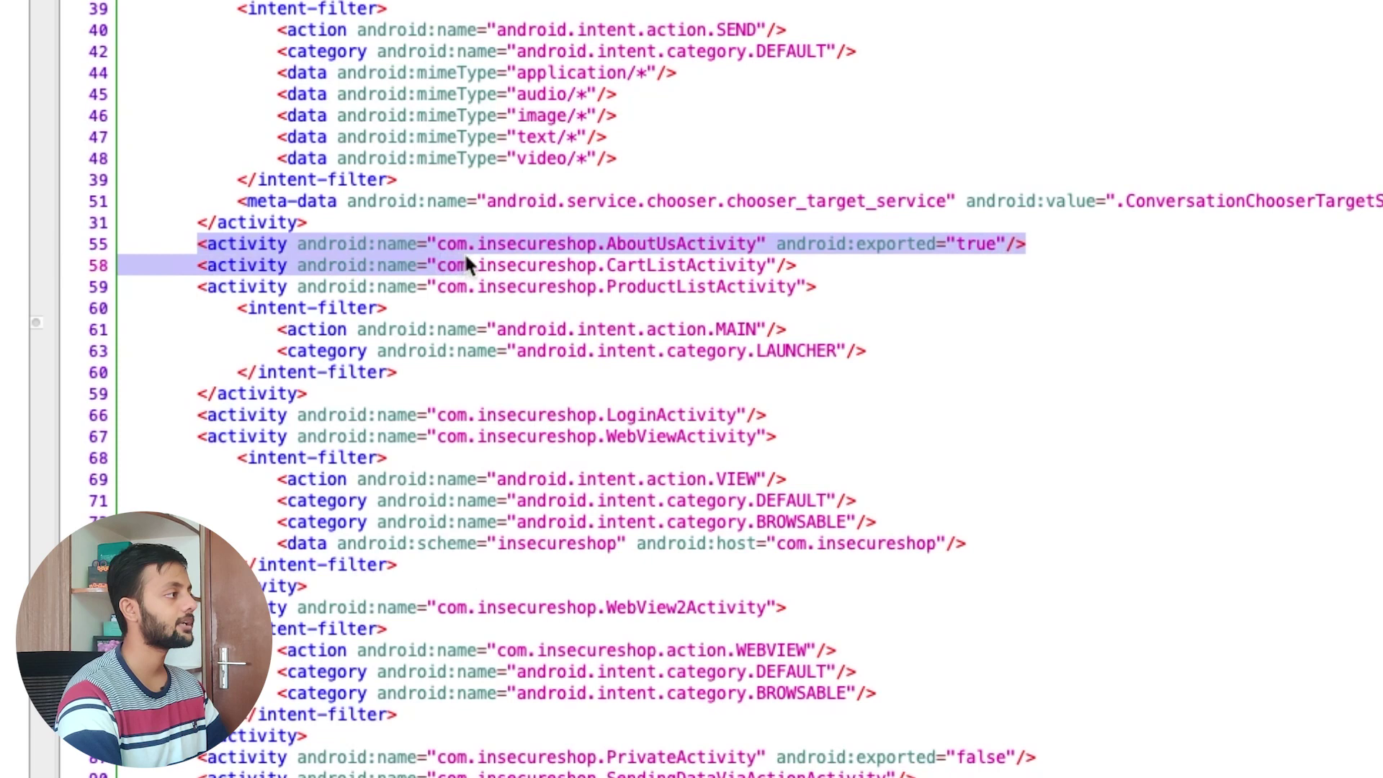
drag(466, 258, 605, 247)
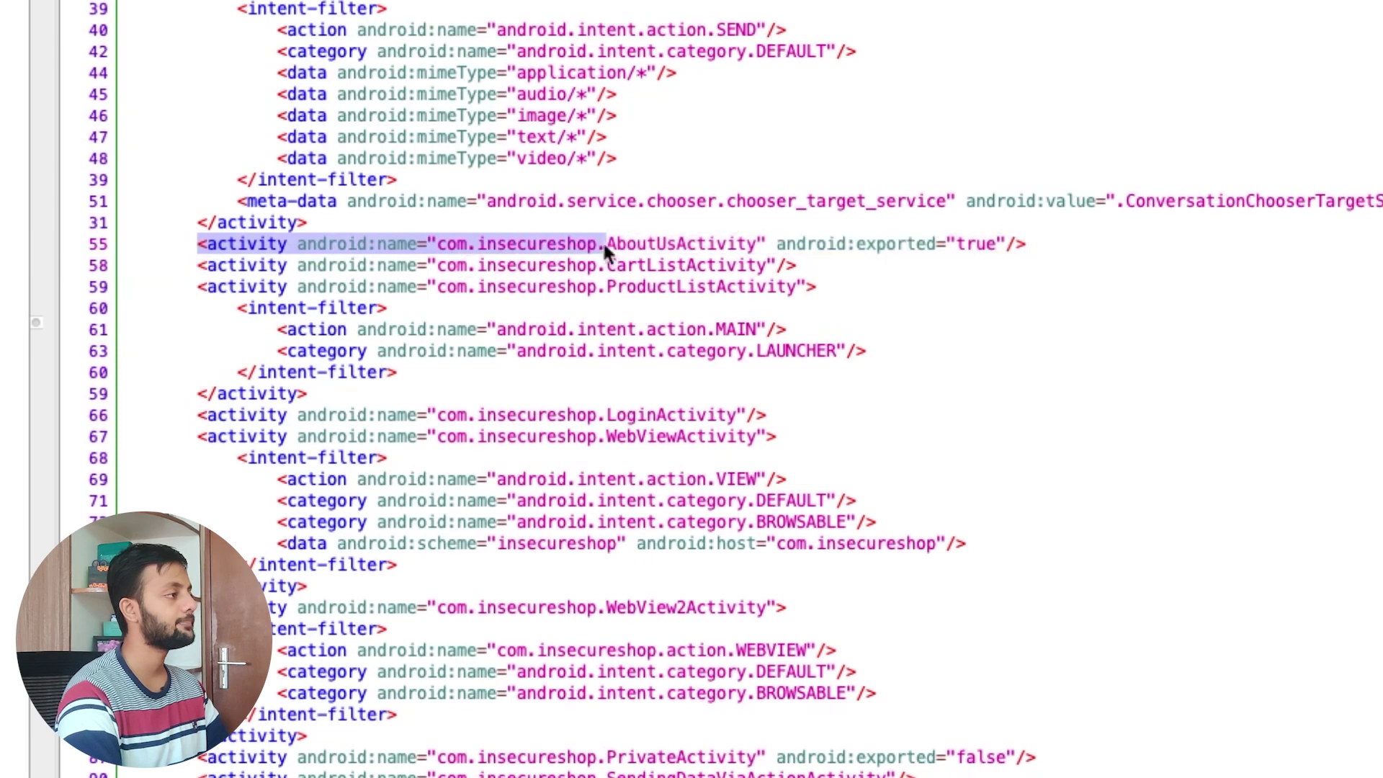
double_click(677, 242)
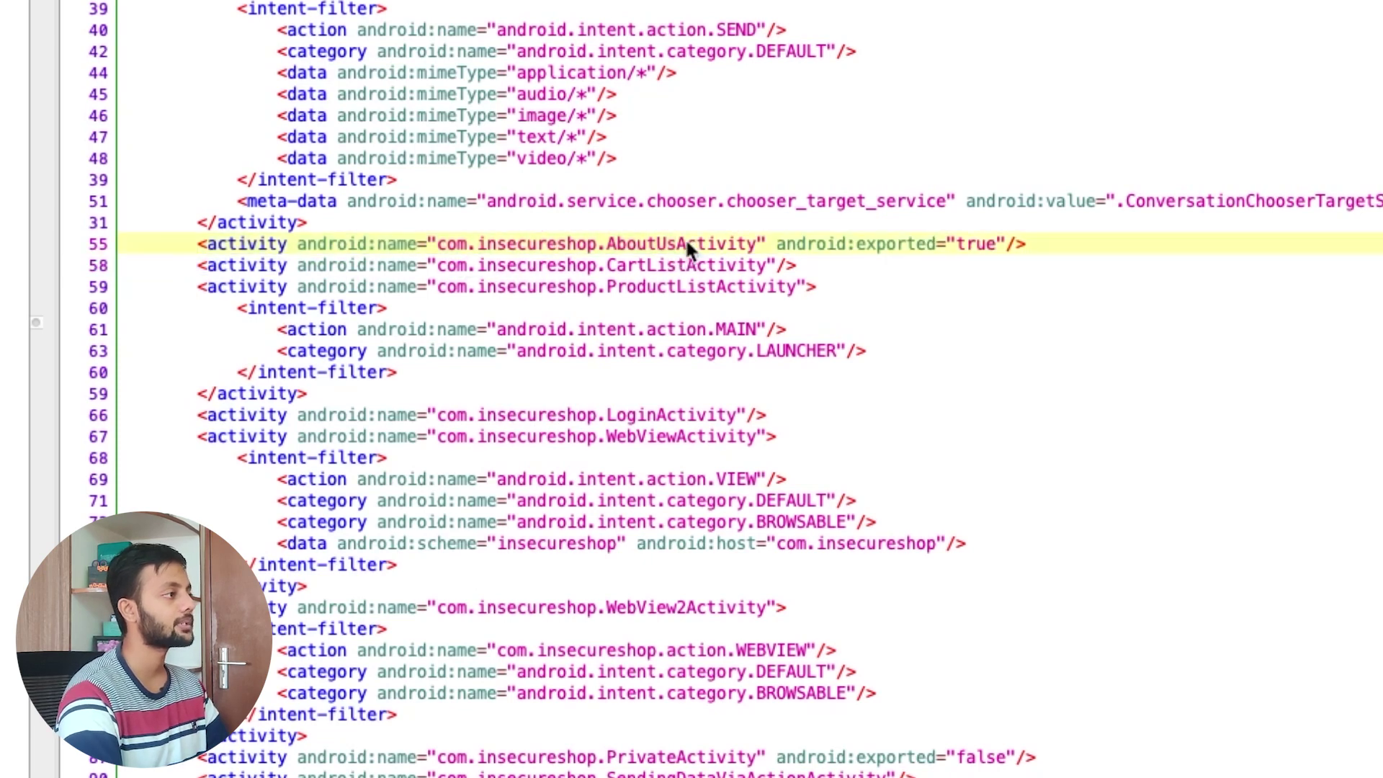
drag(783, 245, 989, 243)
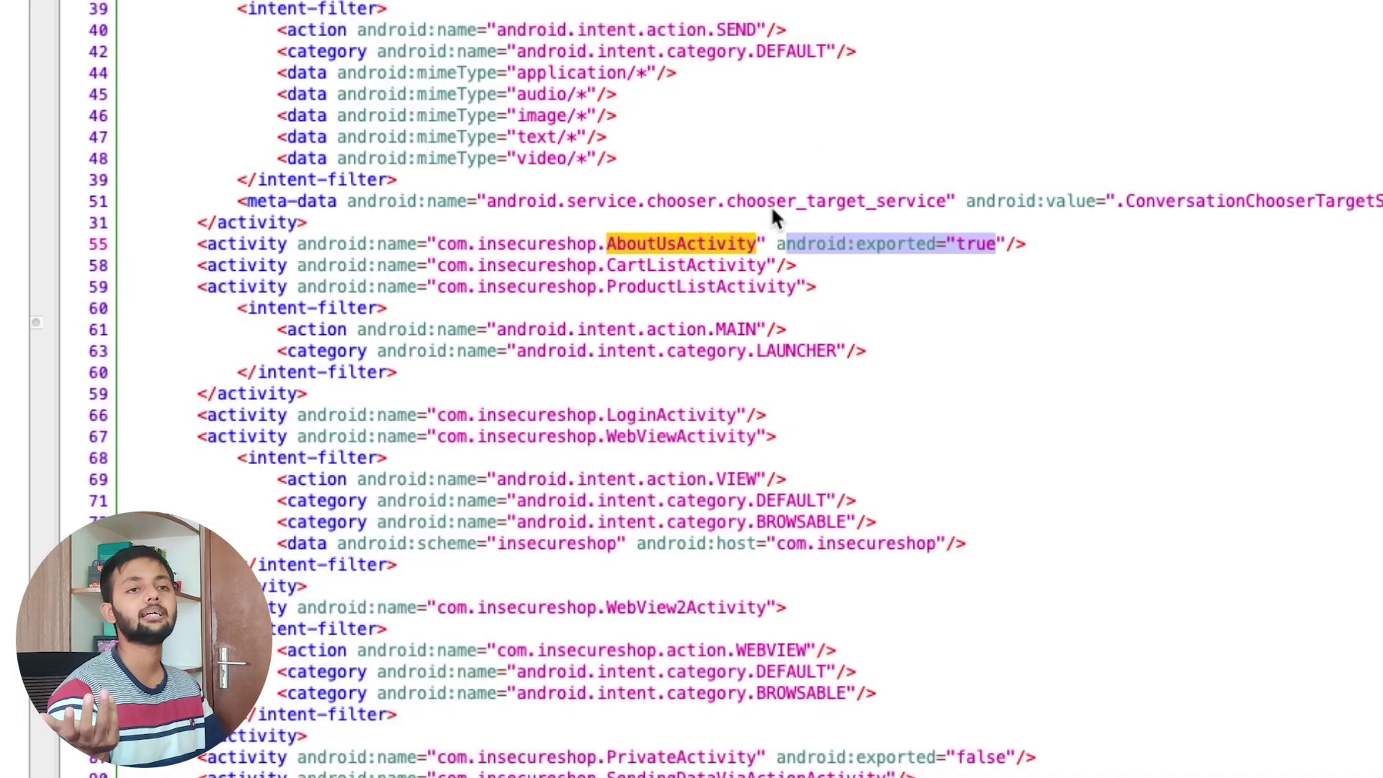
right_click(702, 240)
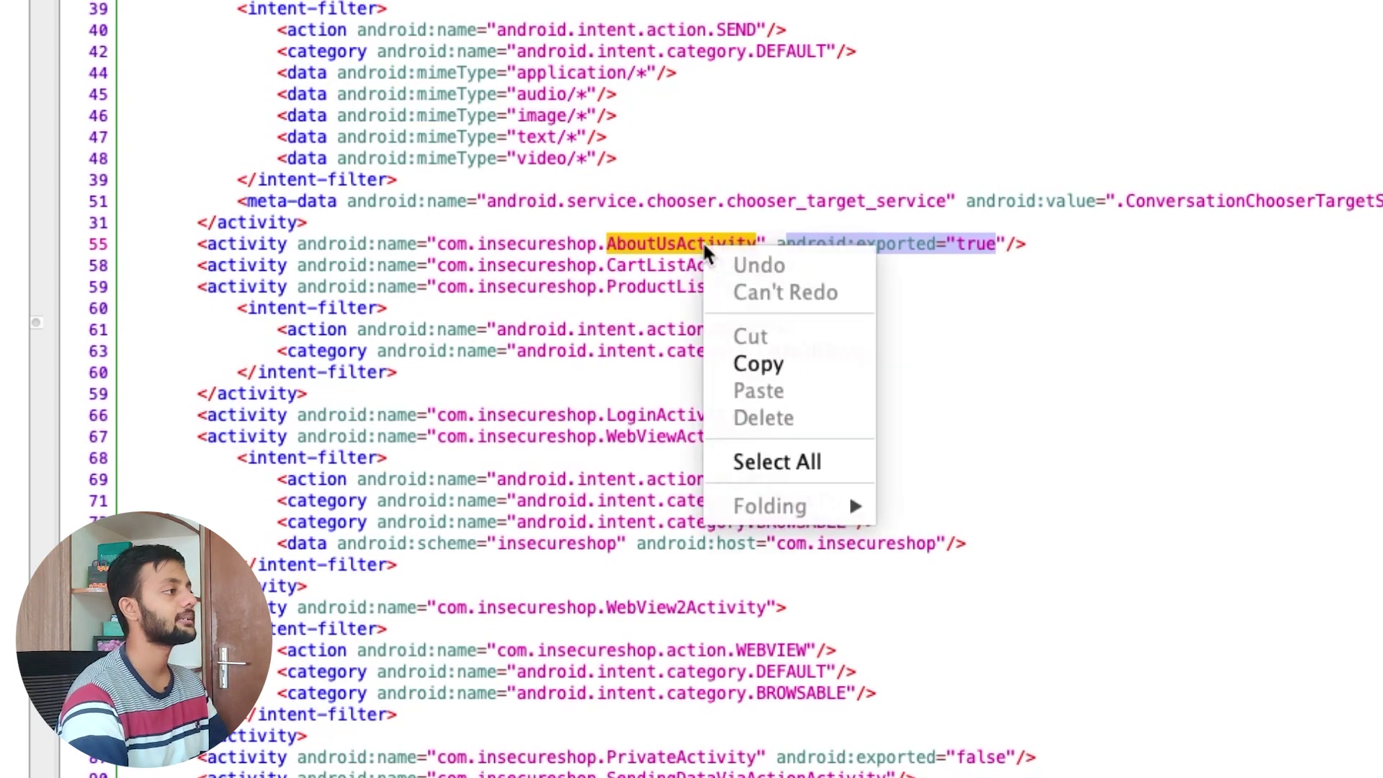
click(755, 154)
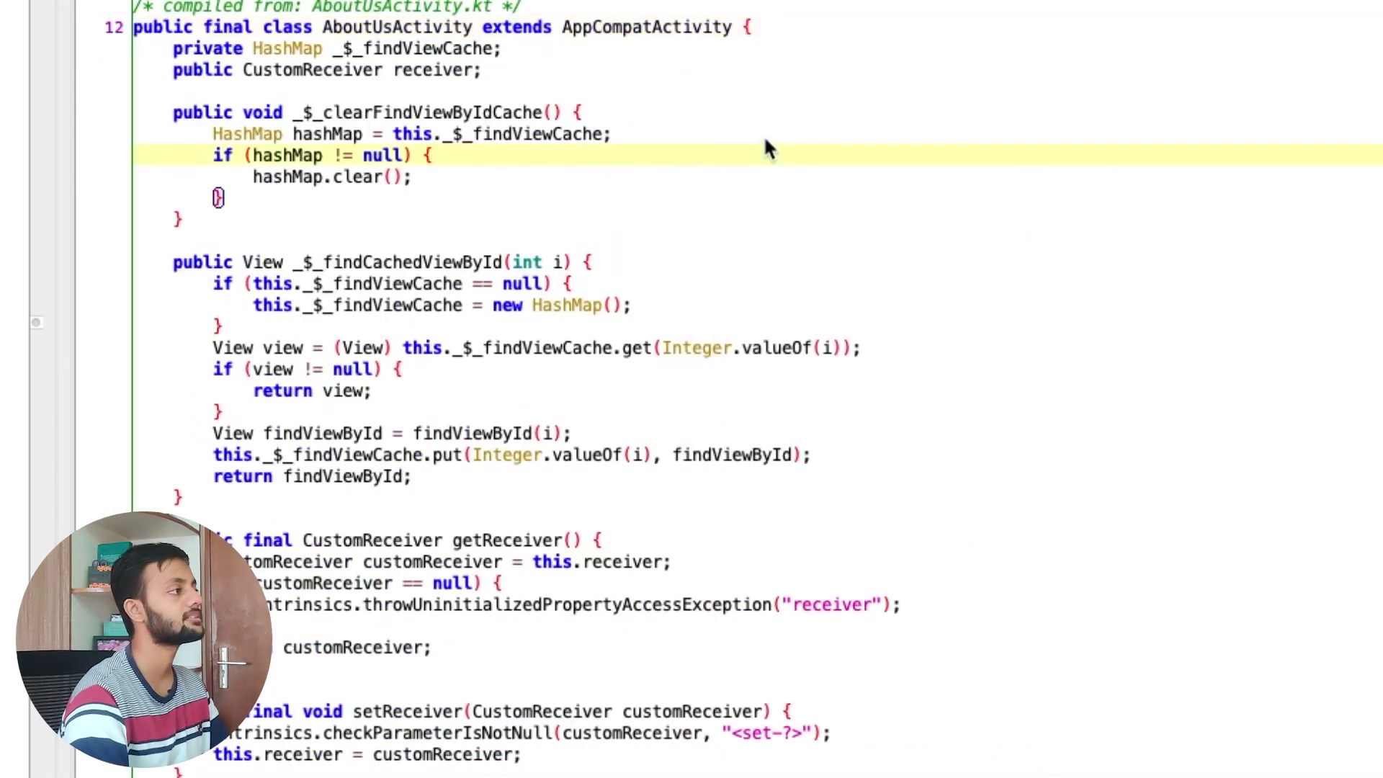
- Scroll the AboutUsActivity source down to the onCreate method and highlight its name
scroll(765, 141, down, 3)
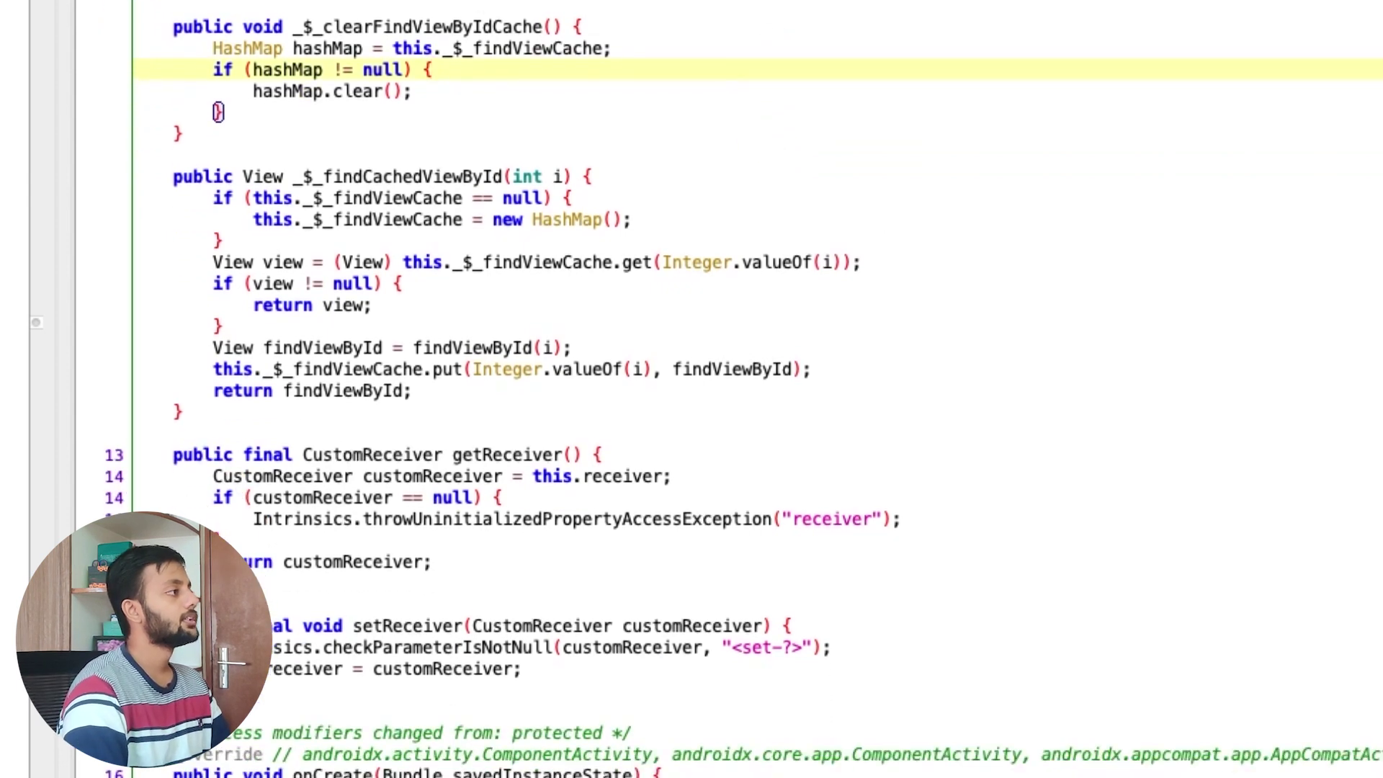
scroll(765, 150, up, 3)
drag(136, 82, 513, 690)
click(512, 690)
scroll(512, 690, down, 5)
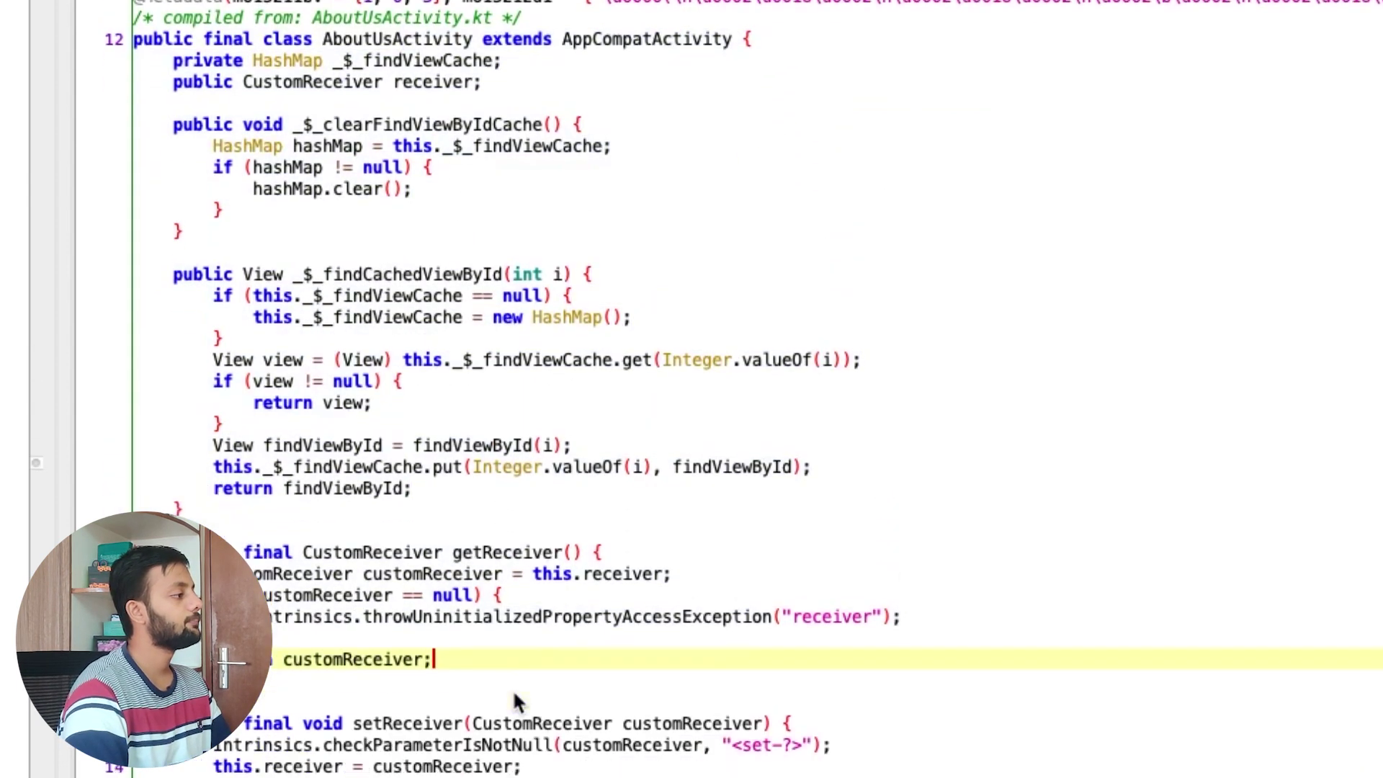
double_click(303, 687)
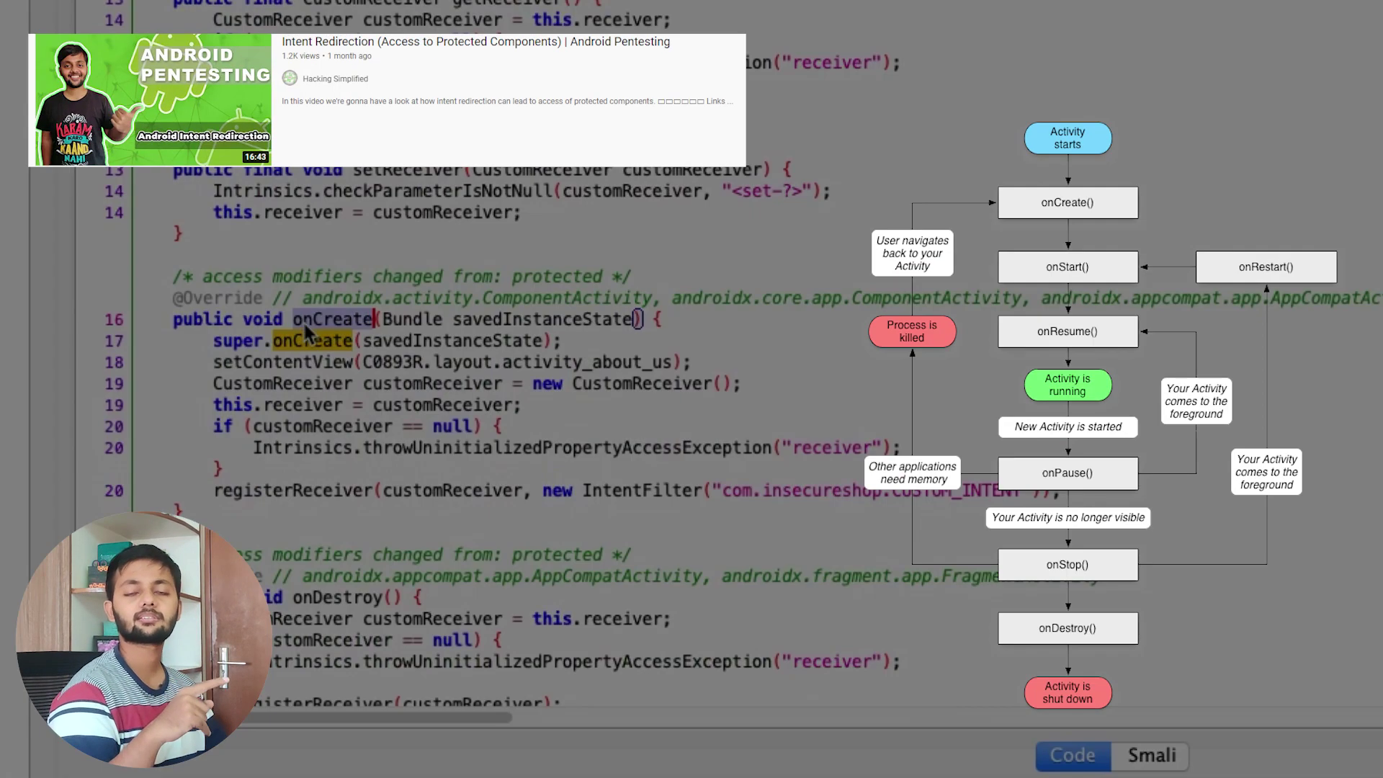
- Mark onCreate's first lines, which register CustomReceiver for com.insecureshop.CUSTOM_INTENT
scroll(303, 320, down, 1)
scroll(303, 329, down, 2)
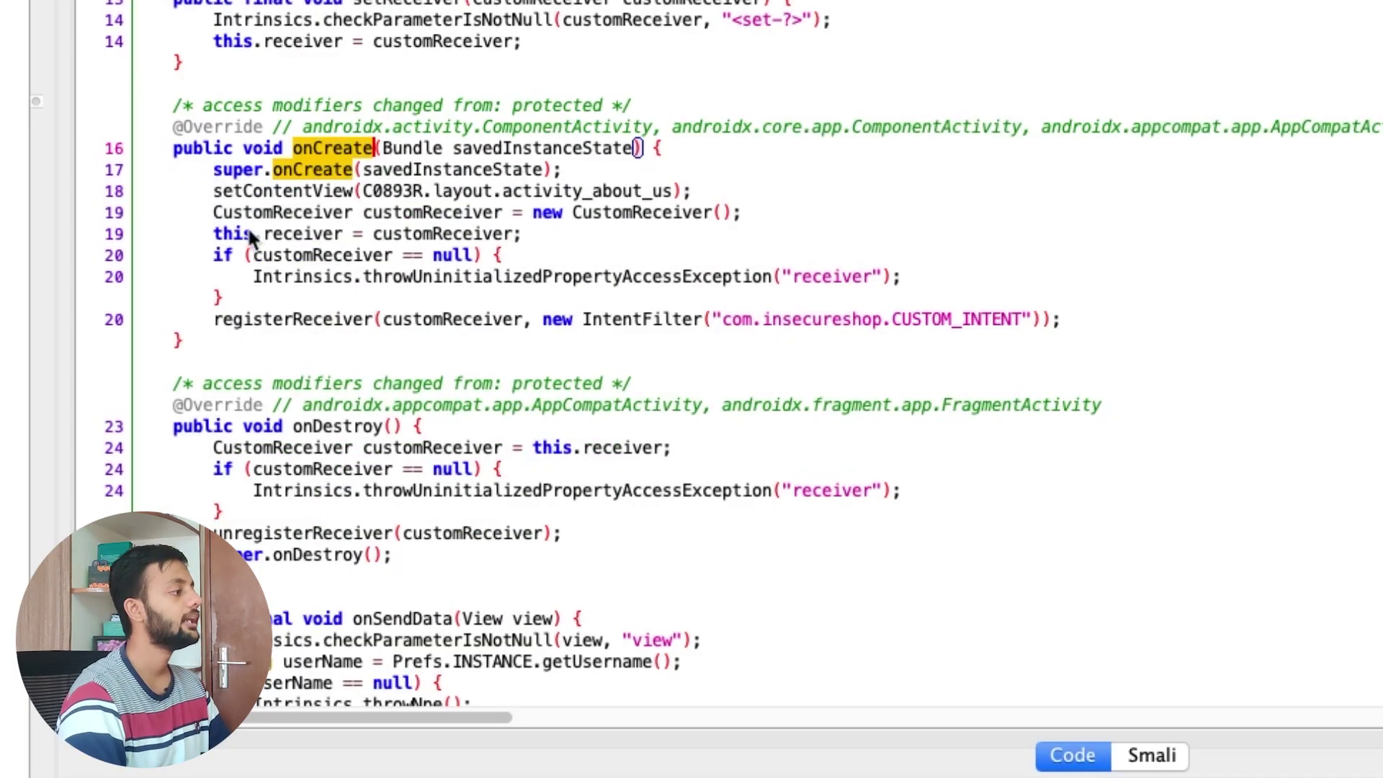
drag(211, 170, 556, 191)
click(556, 192)
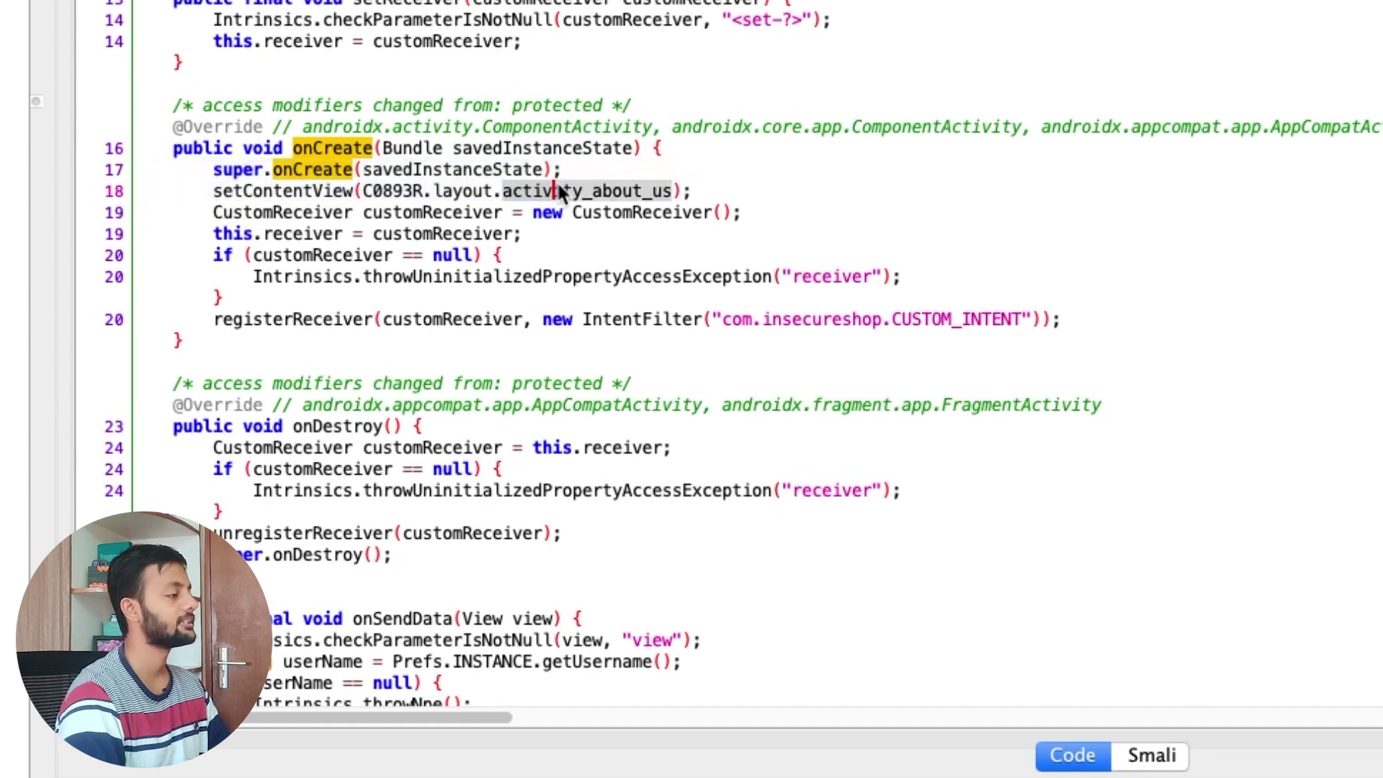
click(304, 212)
drag(304, 212, 565, 215)
click(582, 212)
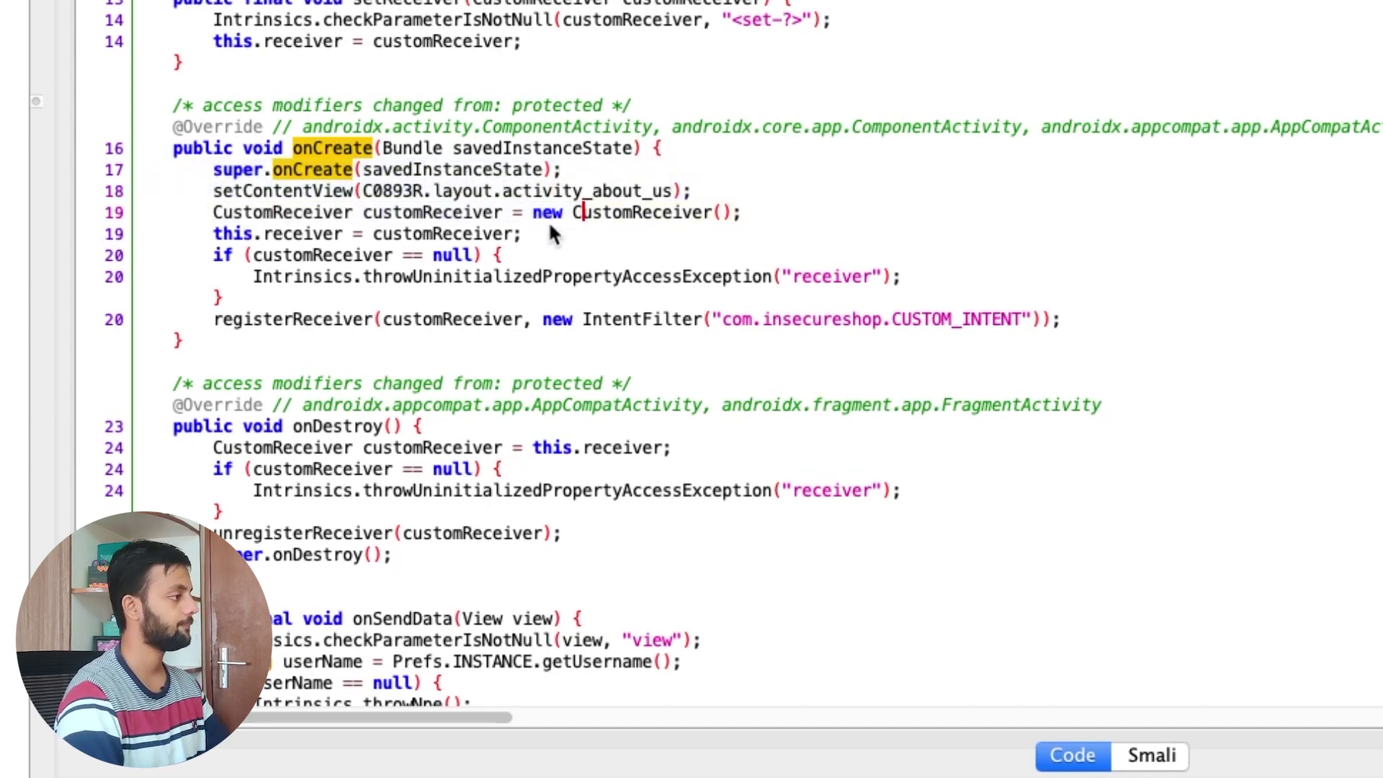
drag(313, 256, 476, 257)
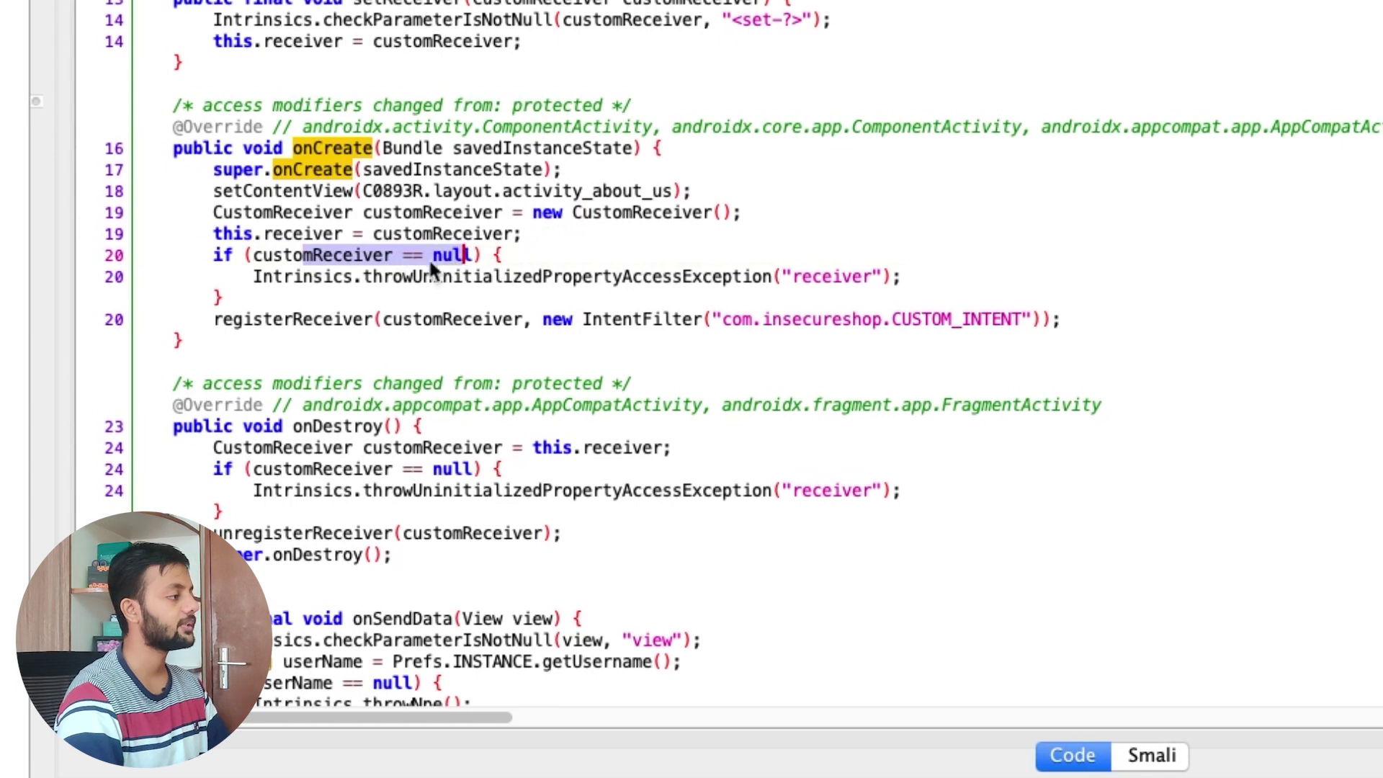
click(325, 278)
drag(254, 278, 652, 282)
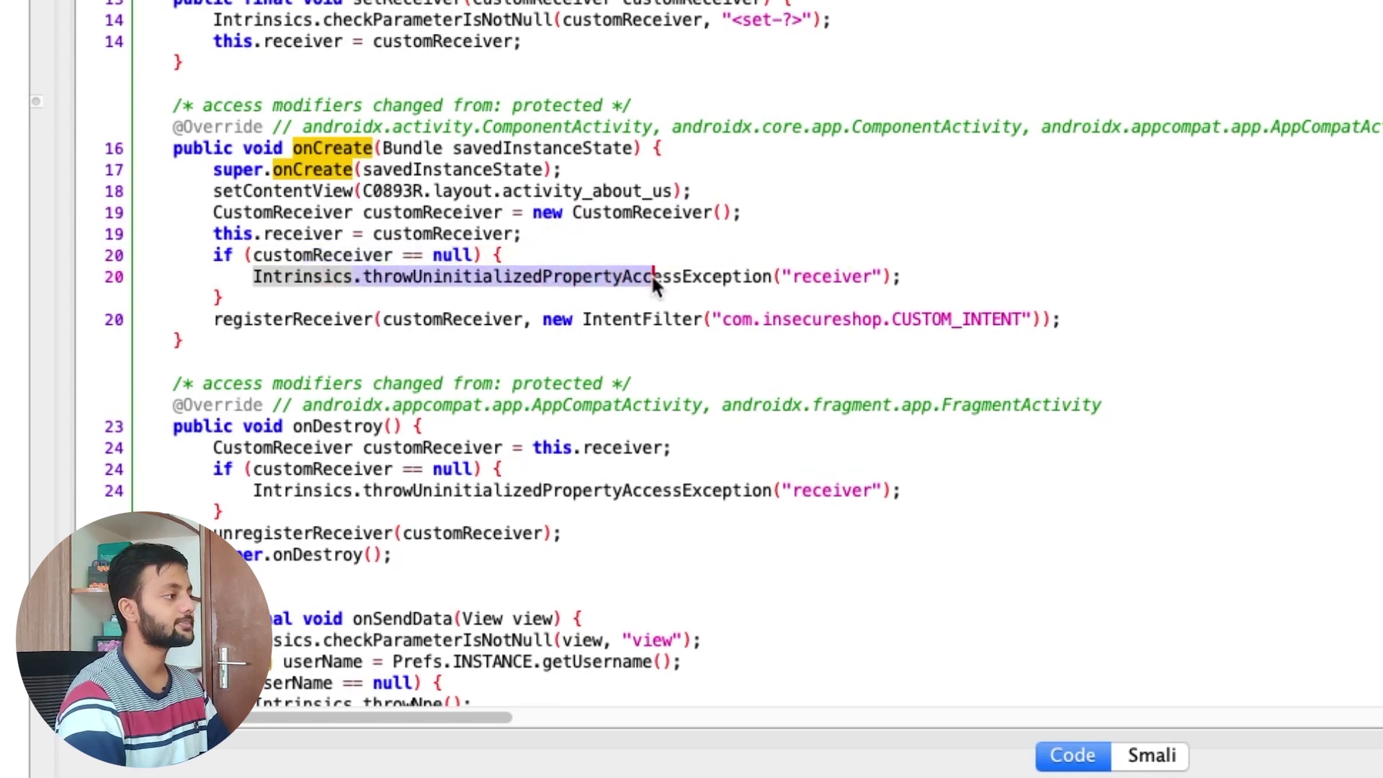
click(725, 281)
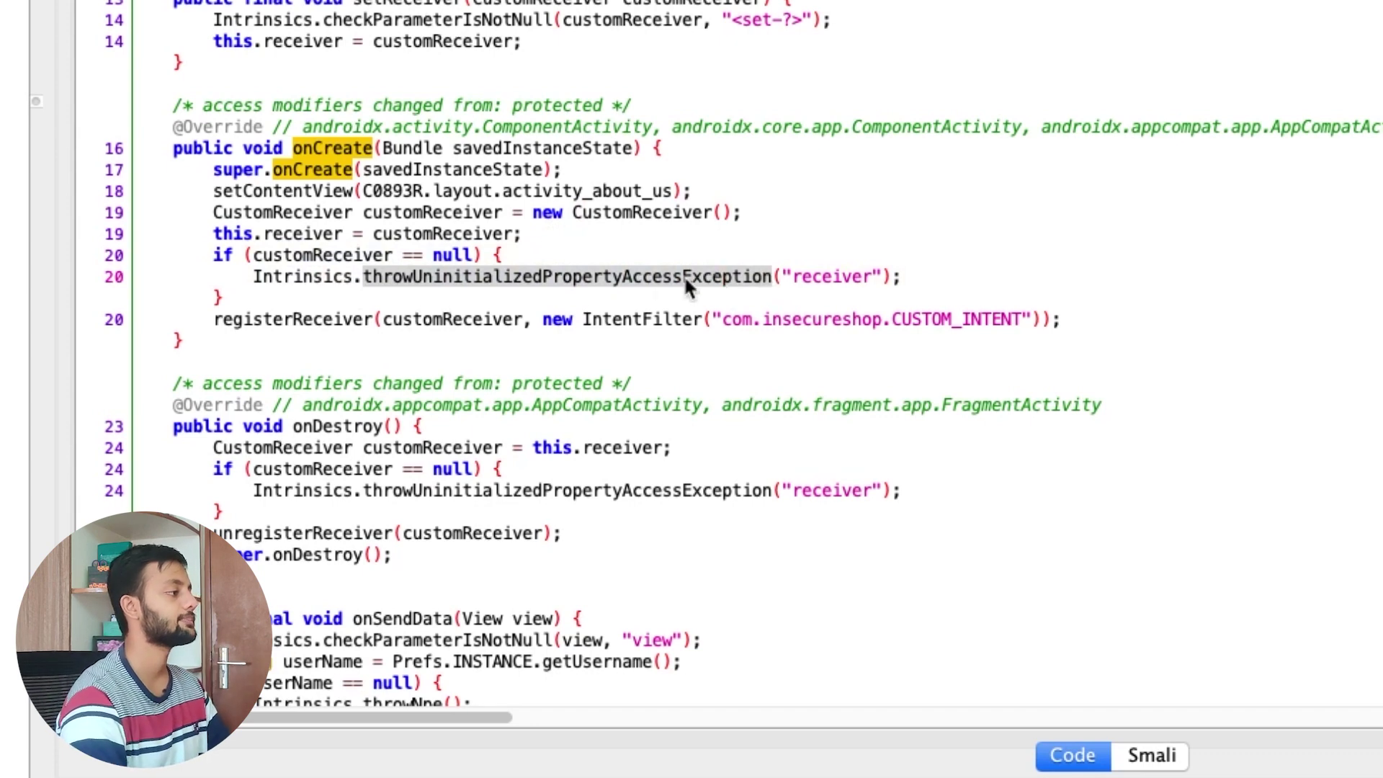
drag(312, 321, 423, 321)
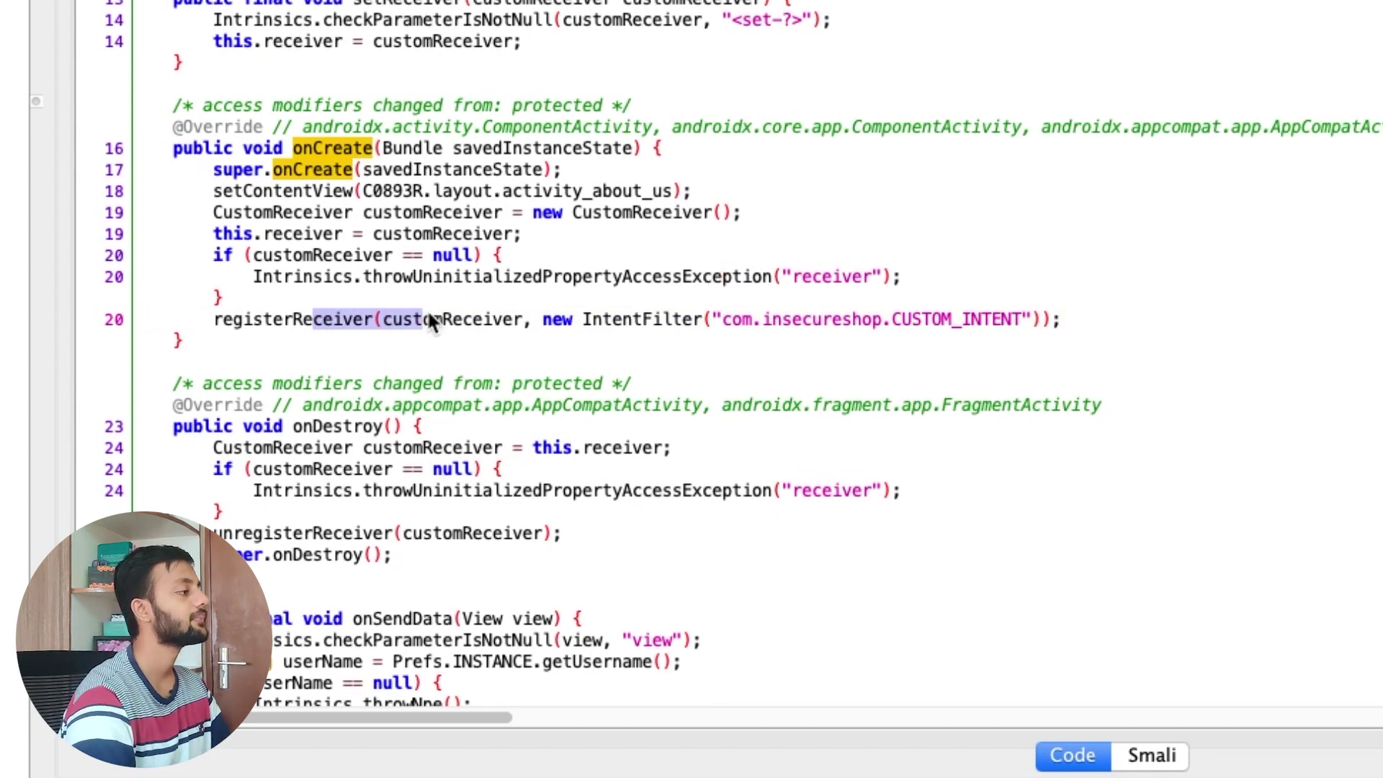
double_click(350, 317)
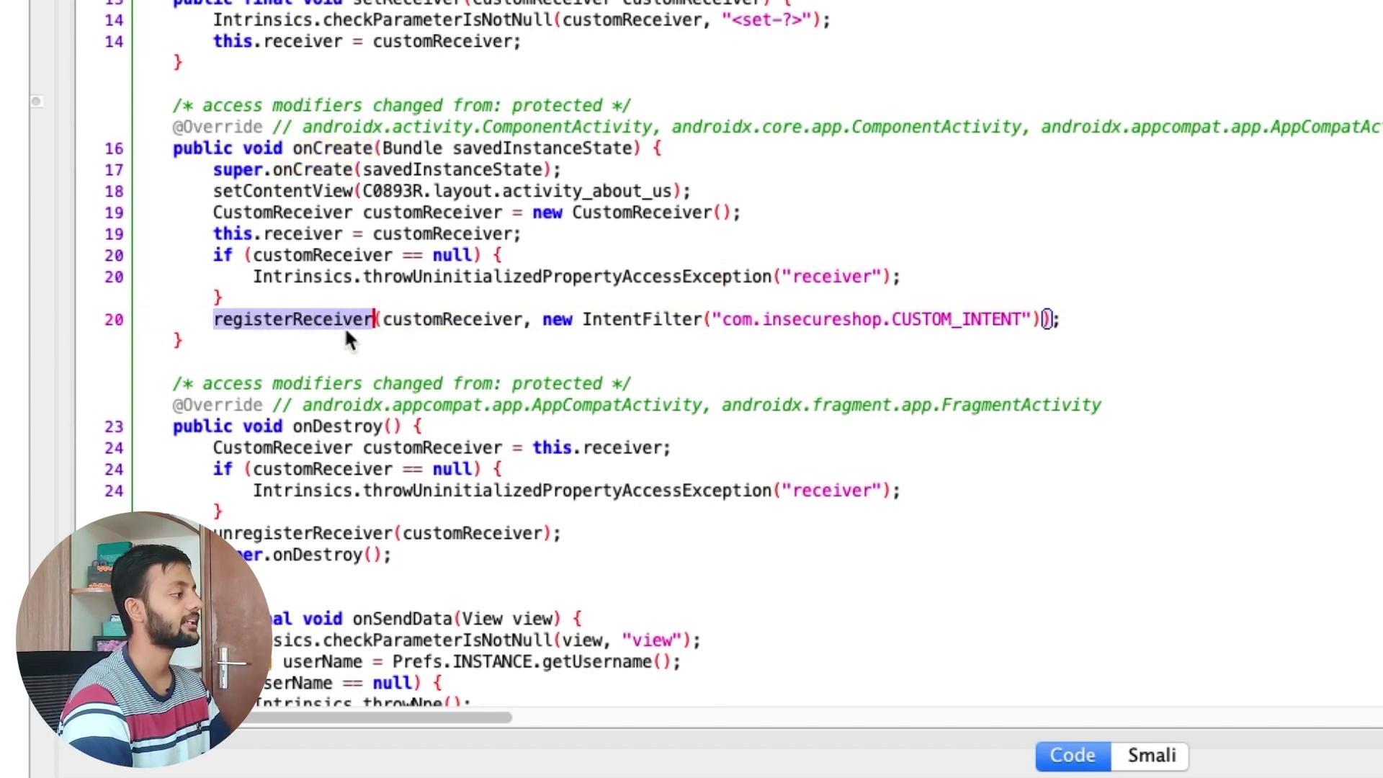
click(441, 320)
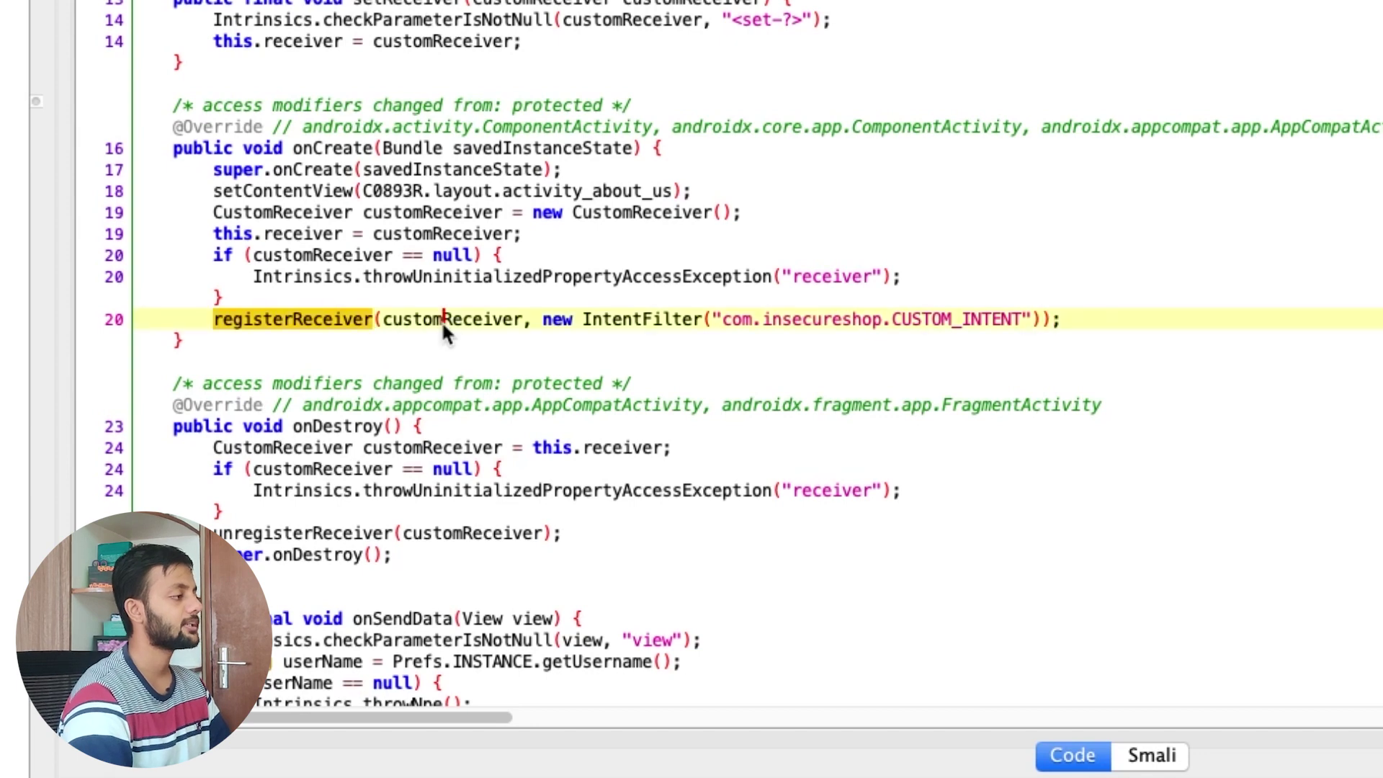
double_click(625, 319)
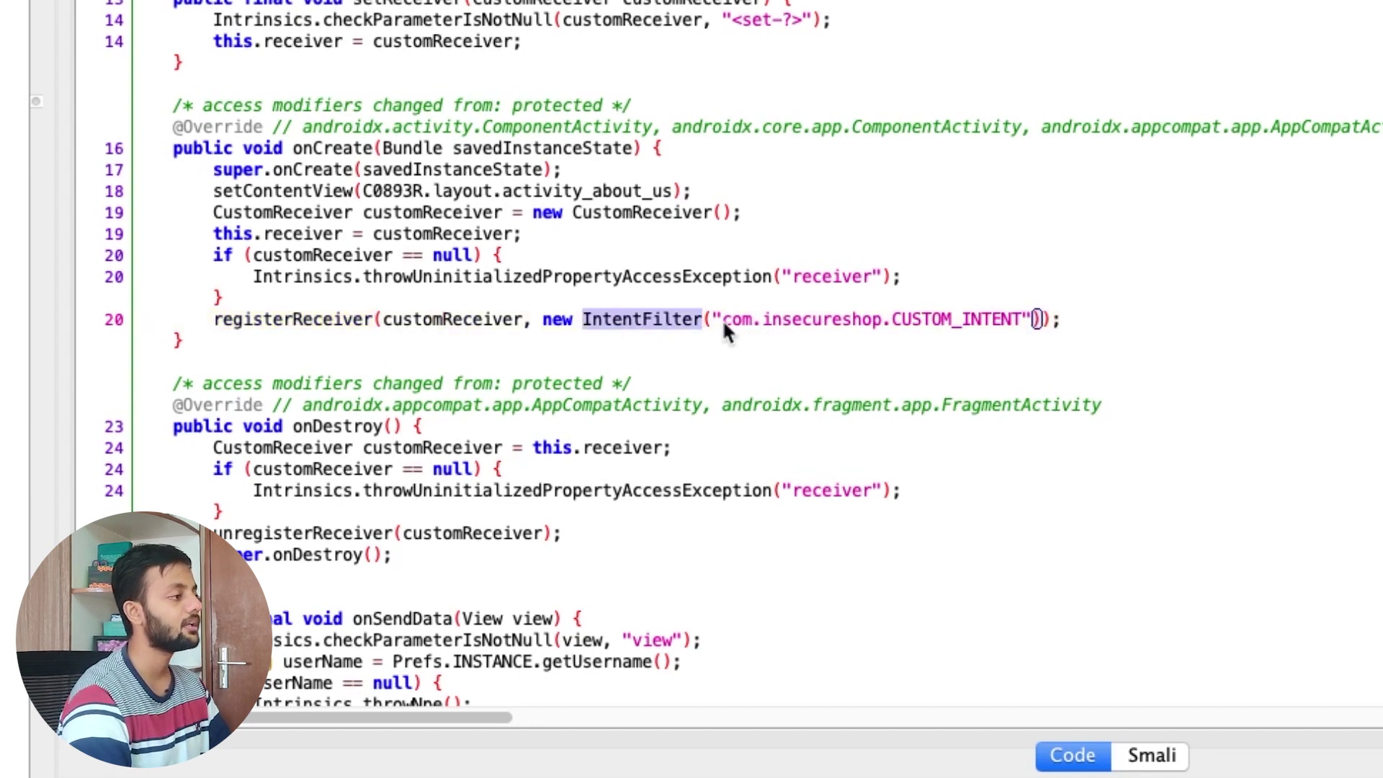
drag(722, 319, 983, 318)
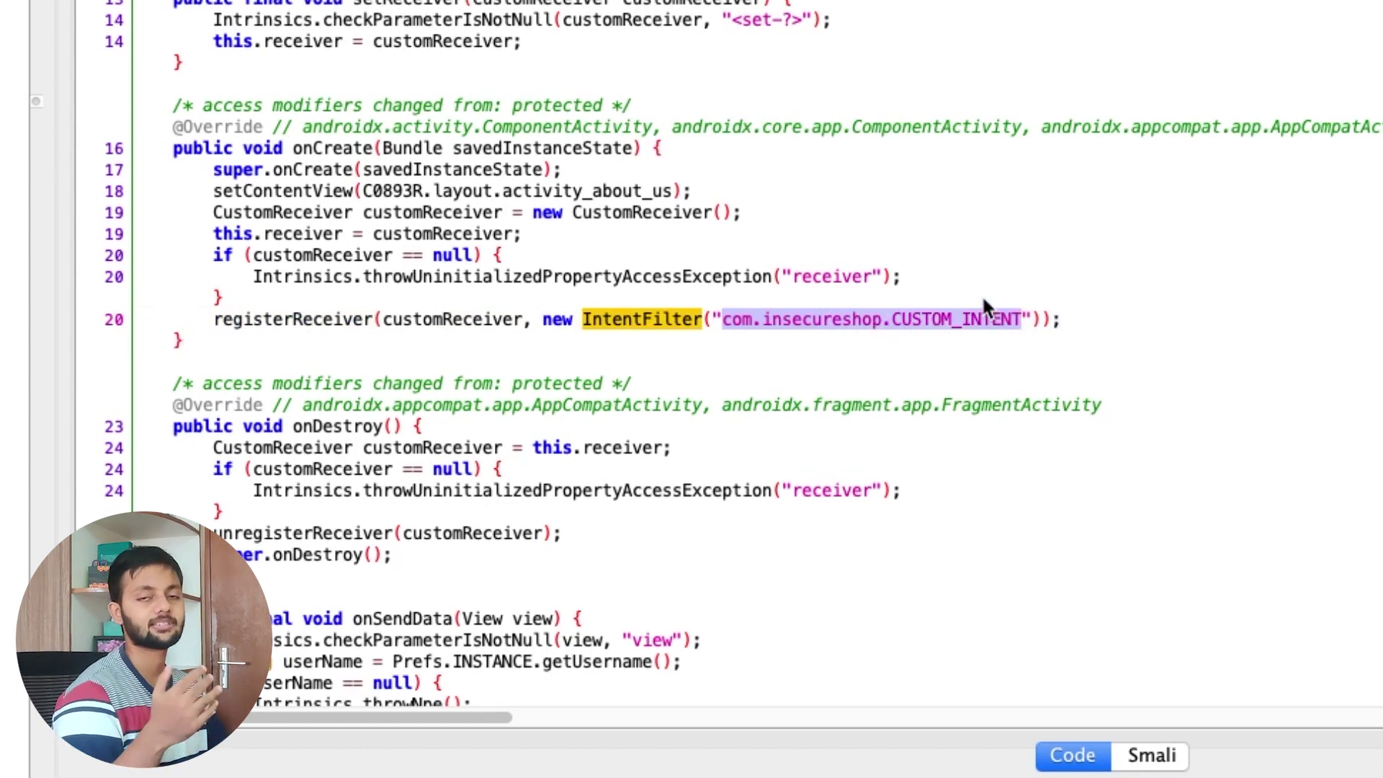
key(Right)
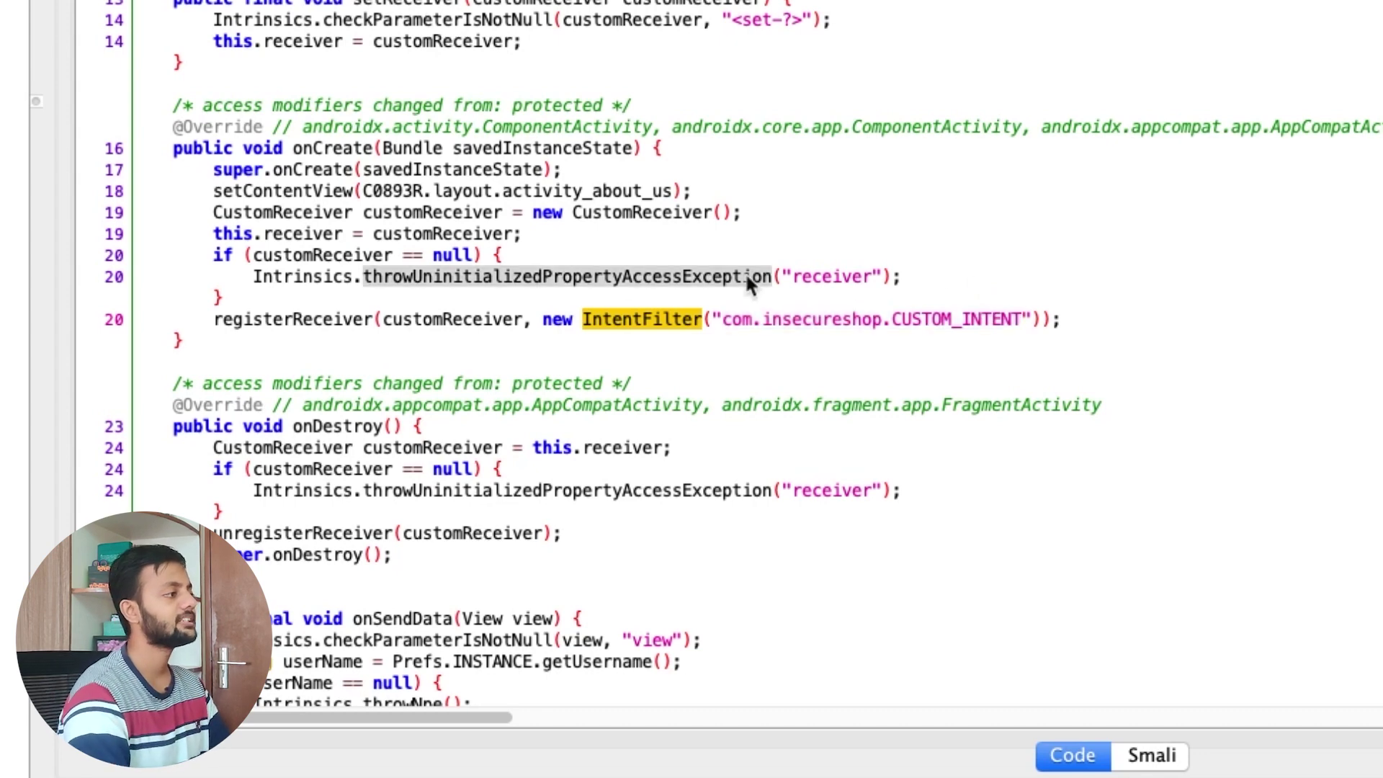
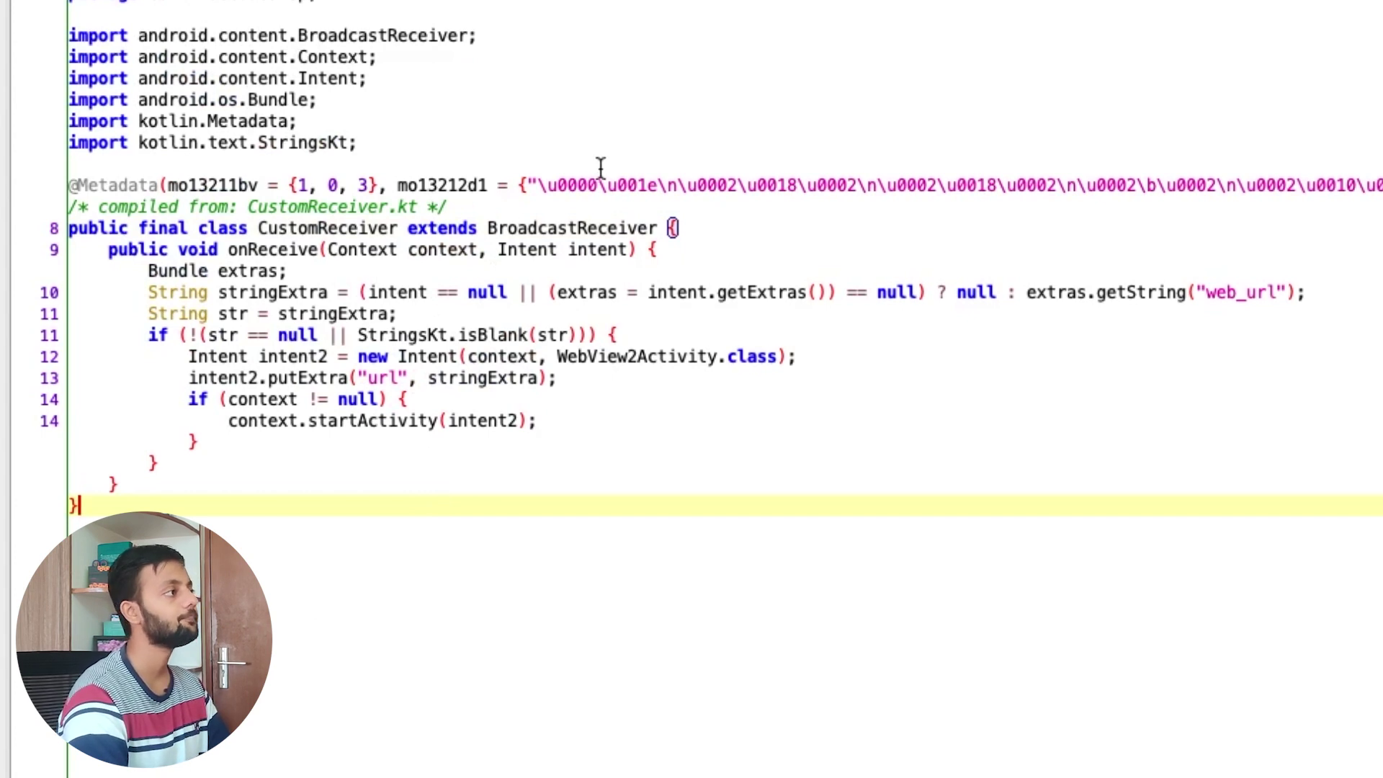
- Highlight BroadcastReceiver, its import line and onReceive in CustomReceiver, then switch to Firefox
click(590, 230)
double_click(589, 231)
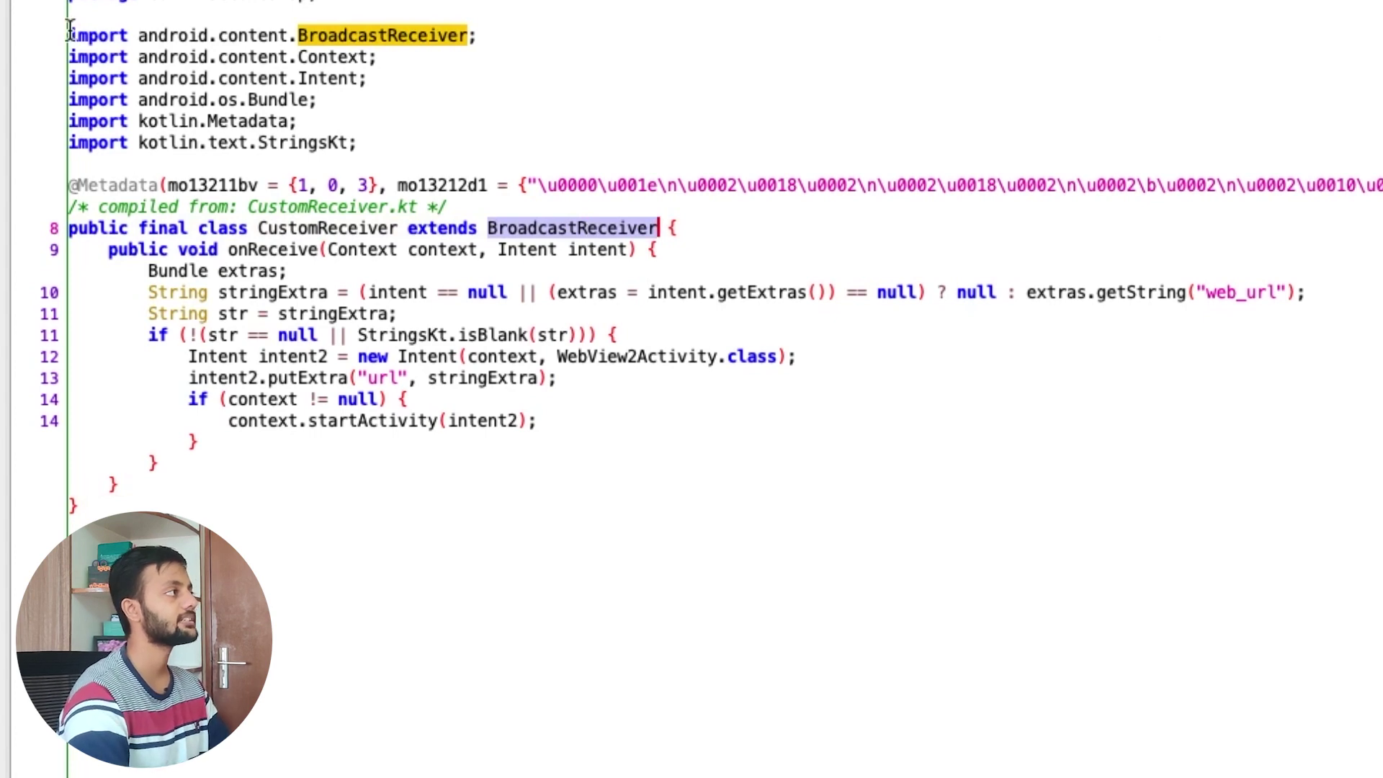
drag(70, 35, 475, 35)
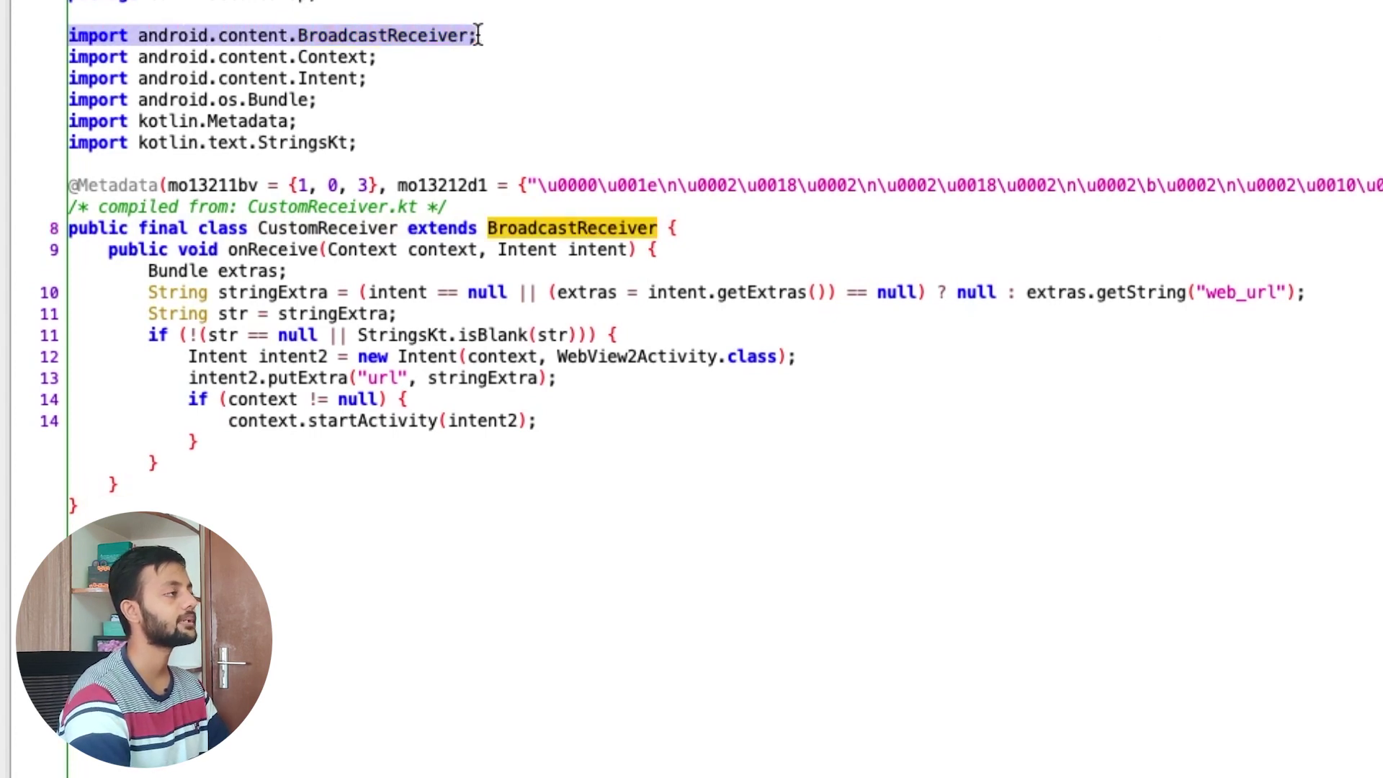
click(568, 227)
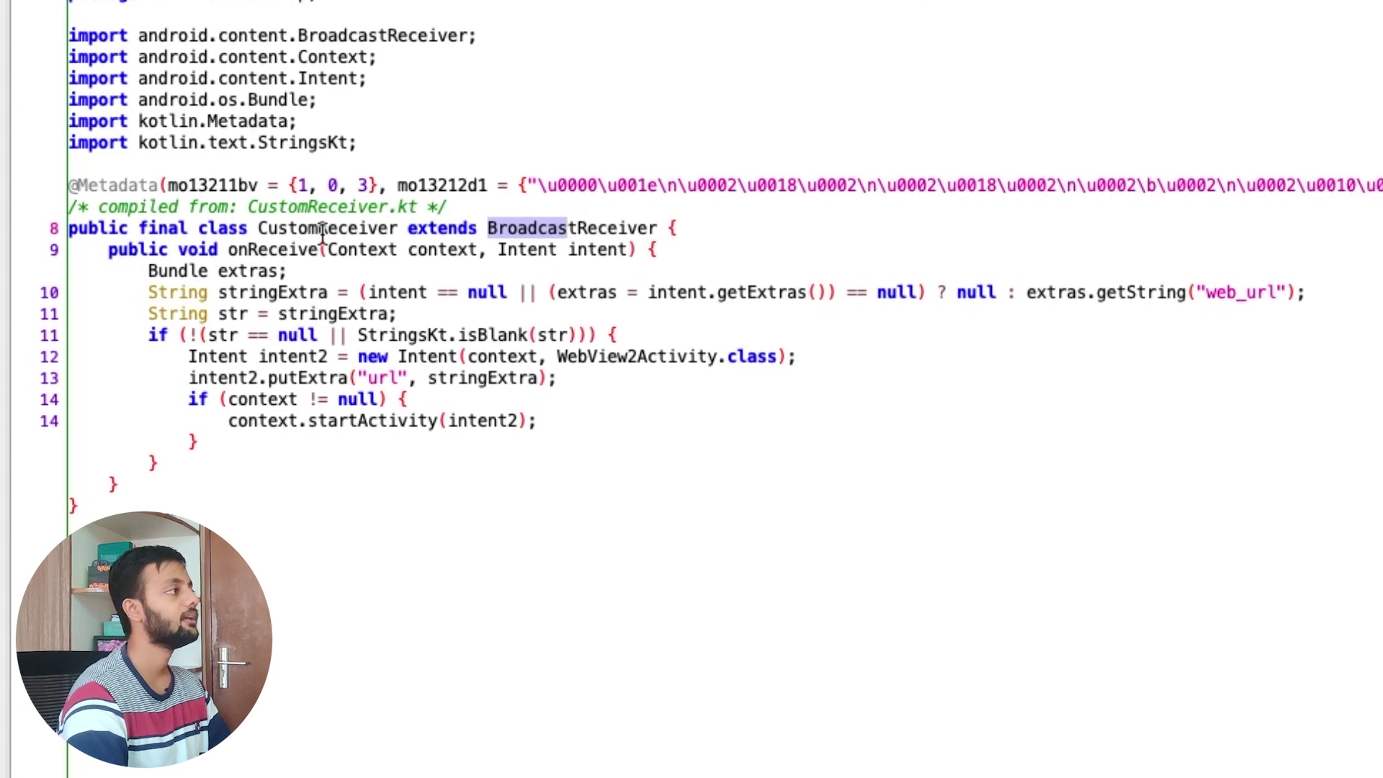
double_click(238, 252)
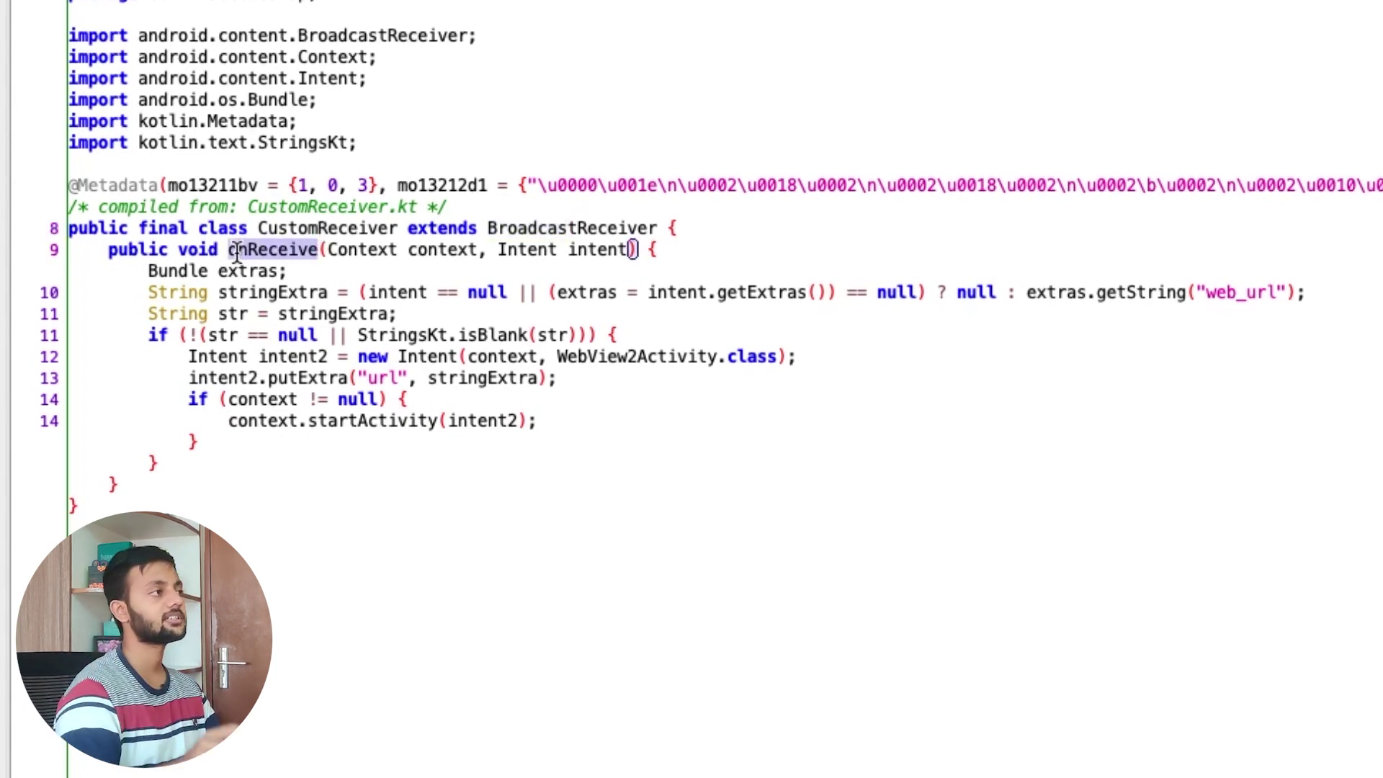
key(super+Tab)
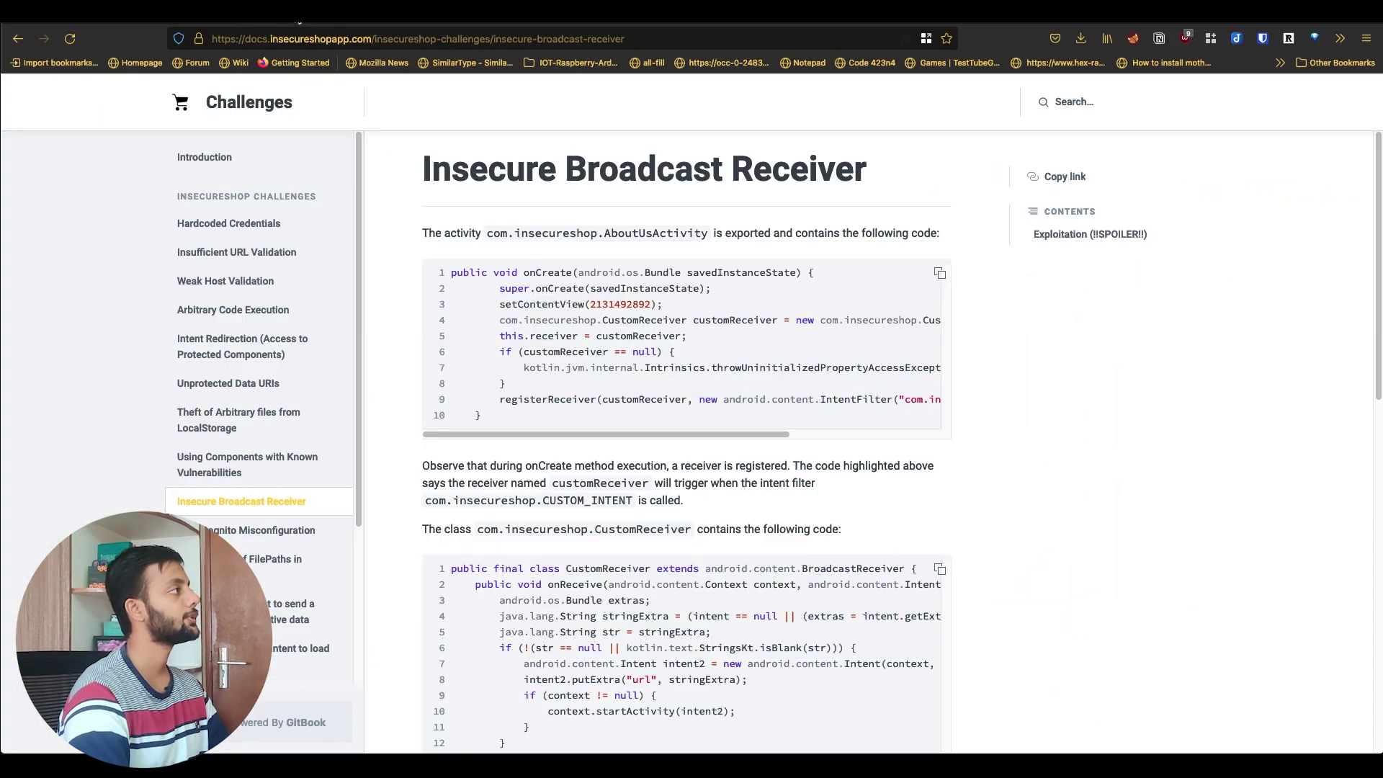
- On the tutorialspoint Broadcast Receivers page, highlight the intro text about creating a receiver
key(ctrl+Tab)
scroll(512, 261, up, 7)
scroll(512, 261, up, 10)
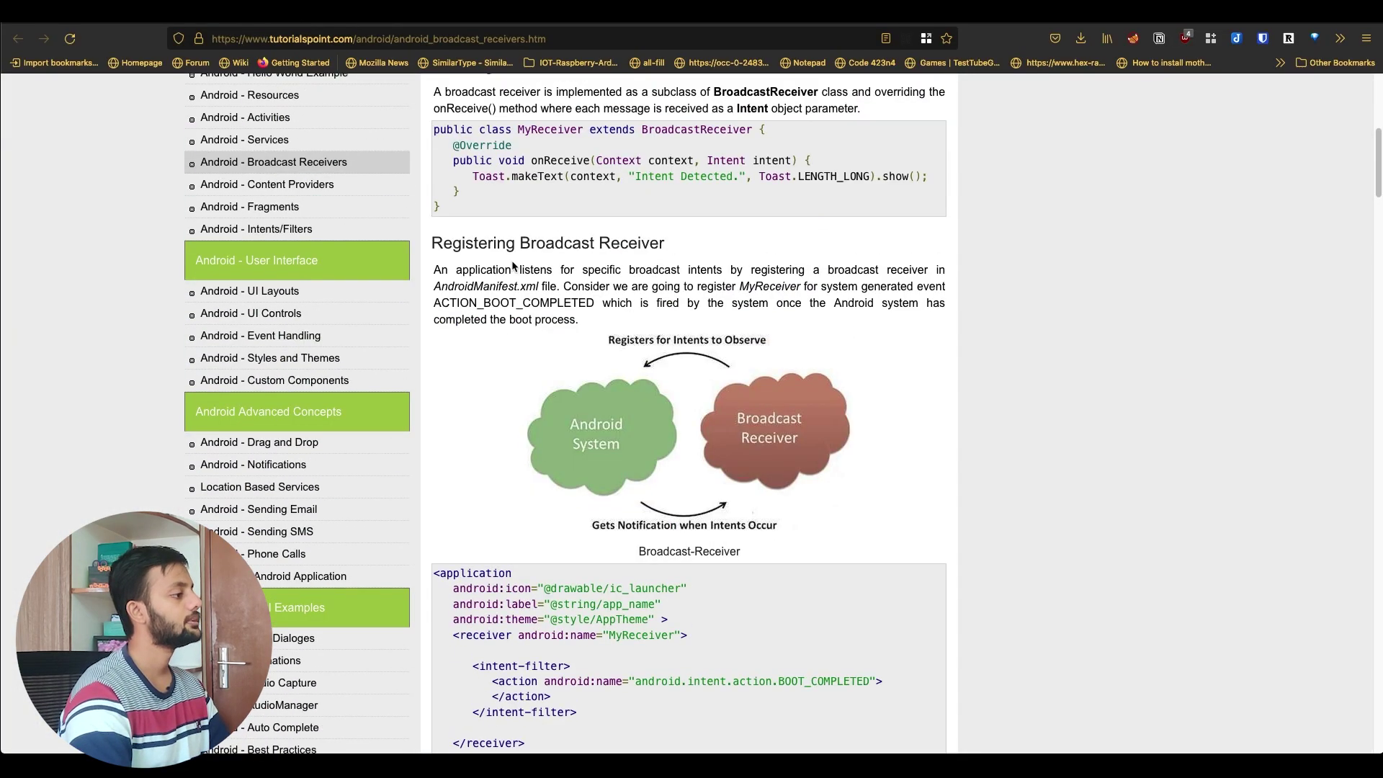
scroll(512, 262, up, 3)
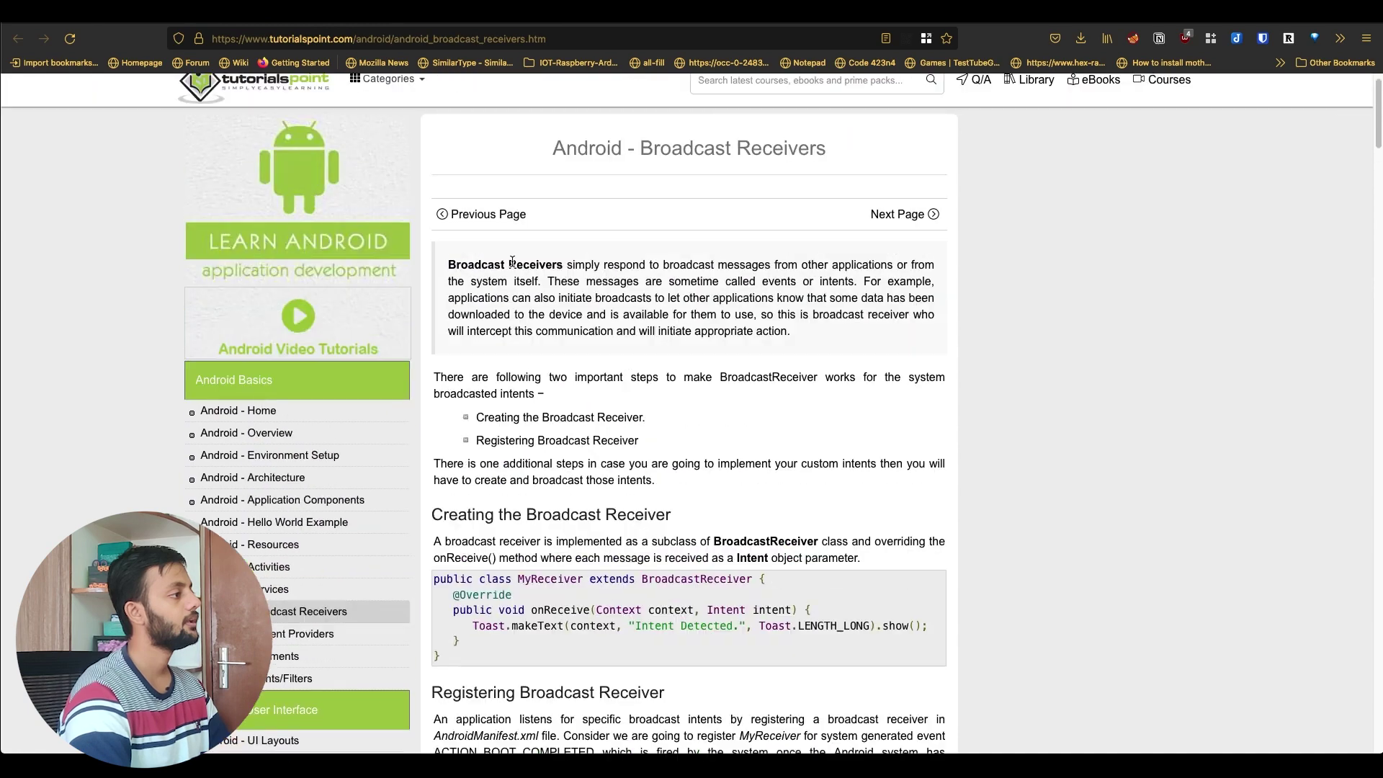
drag(454, 377, 799, 374)
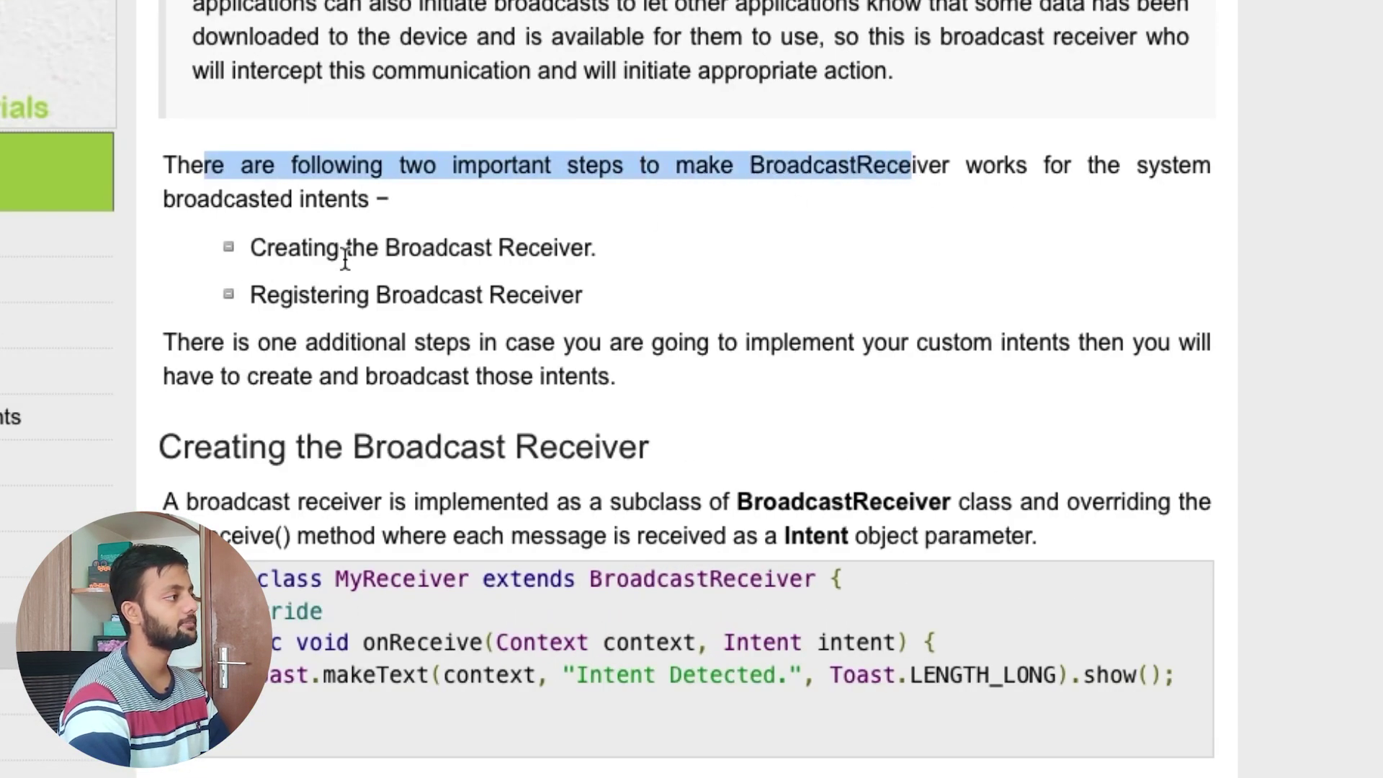
drag(328, 249, 542, 248)
drag(296, 297, 500, 292)
scroll(502, 310, down, 5)
- Highlight the Creating the Broadcast Receiver heading, the example class's BroadcastReceiver, and onReceive
drag(232, 44, 593, 44)
drag(204, 176, 389, 172)
click(614, 173)
double_click(614, 173)
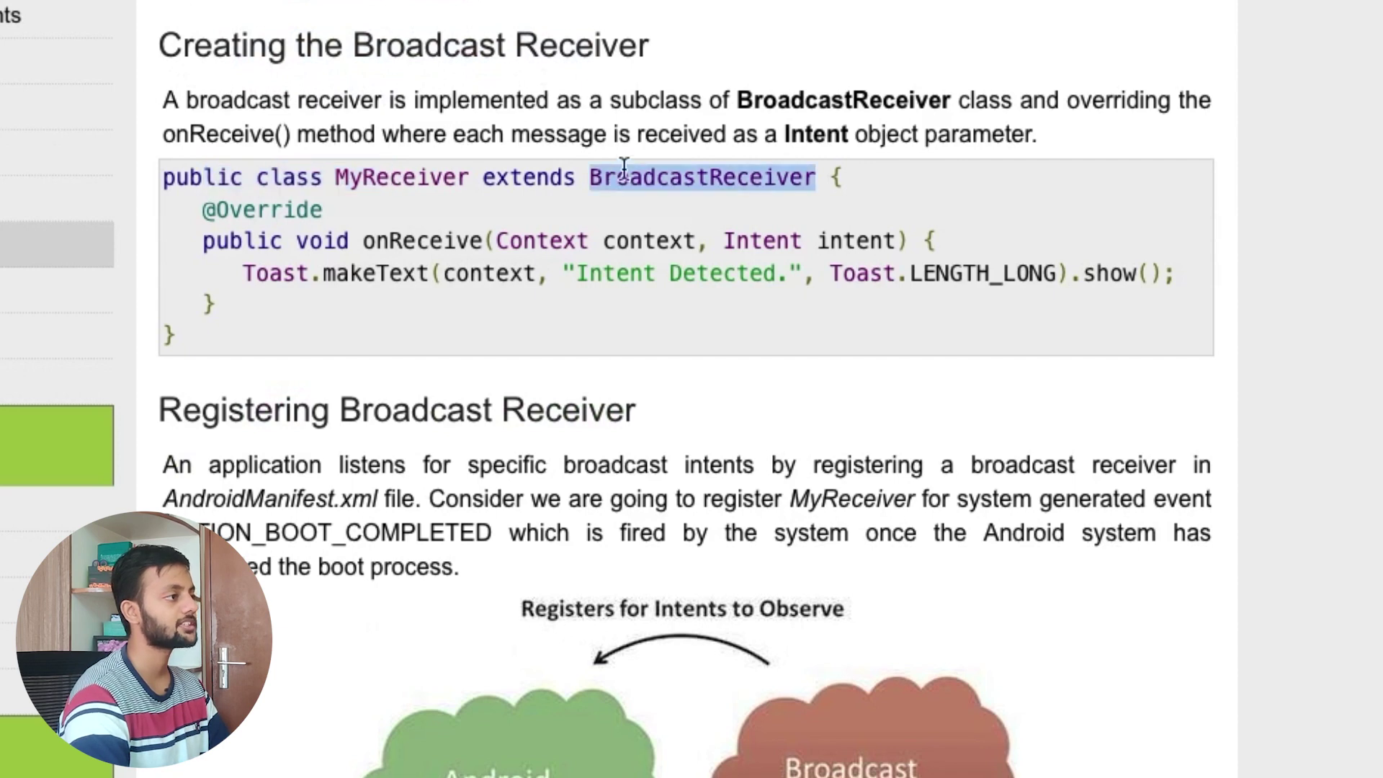
scroll(772, 182, down, 1)
scroll(772, 182, down, 1)
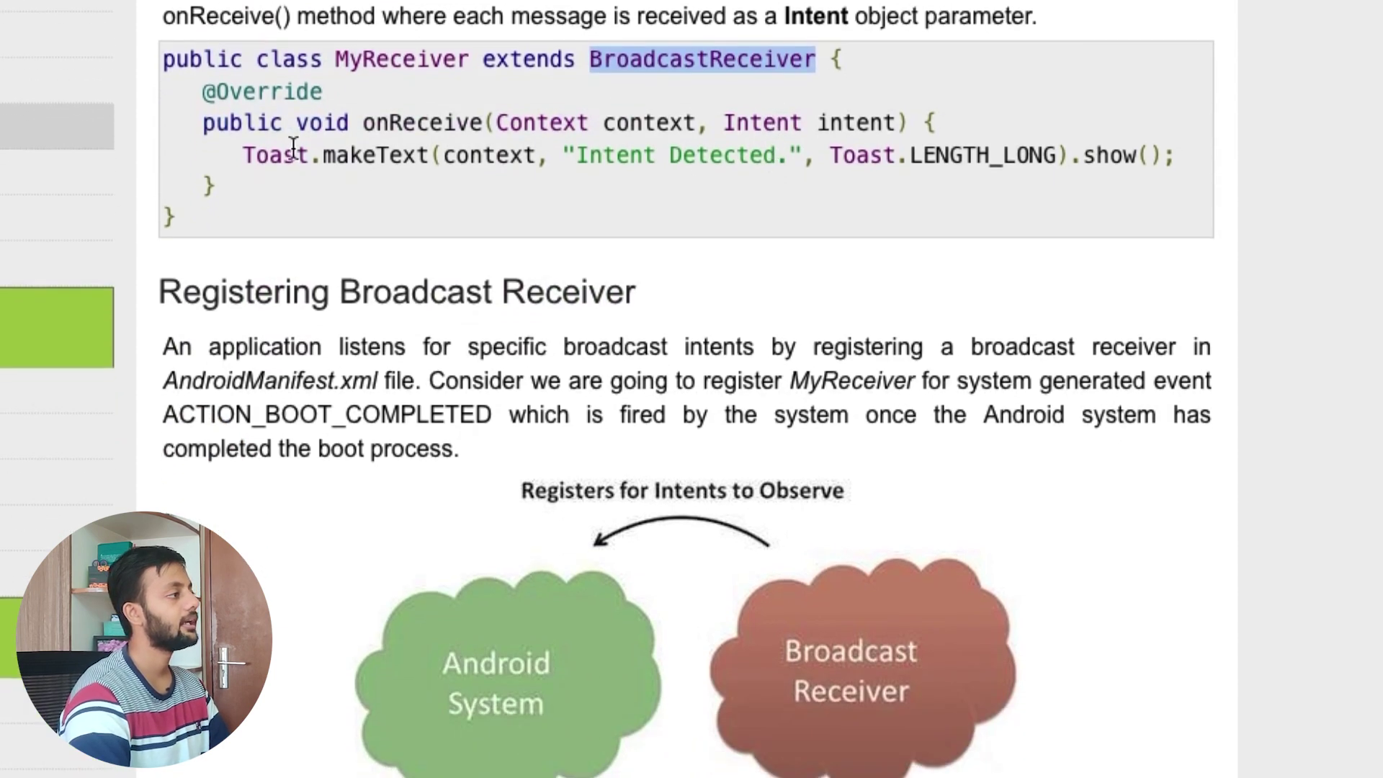
double_click(390, 117)
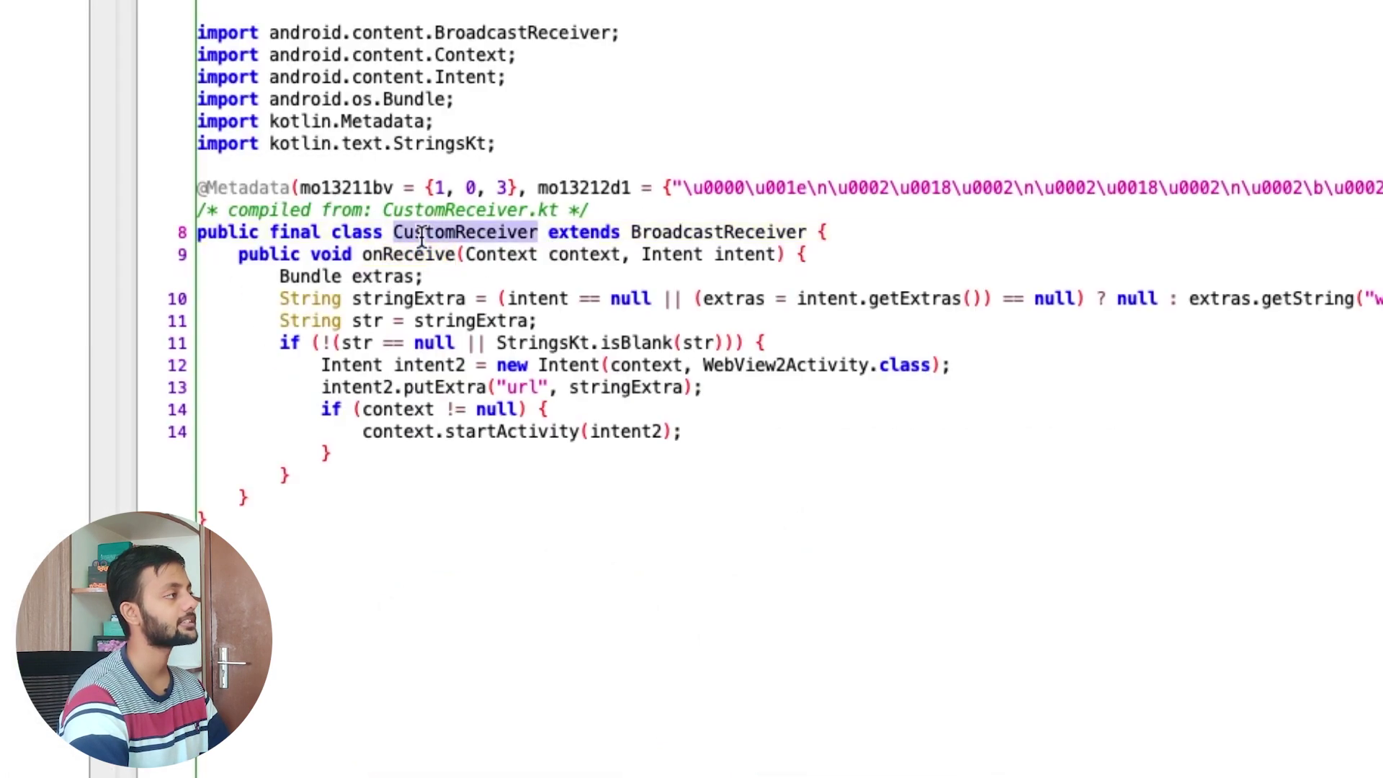
click(432, 232)
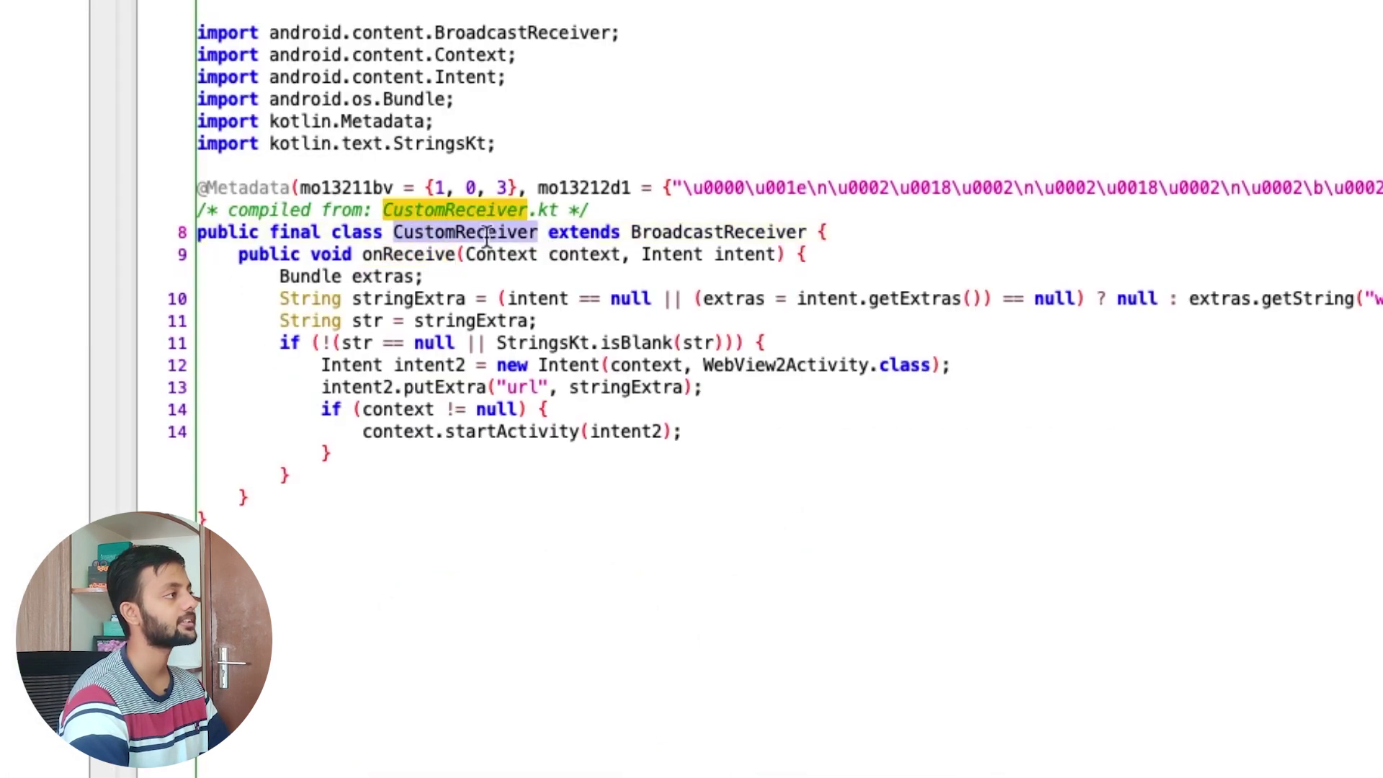
click(689, 233)
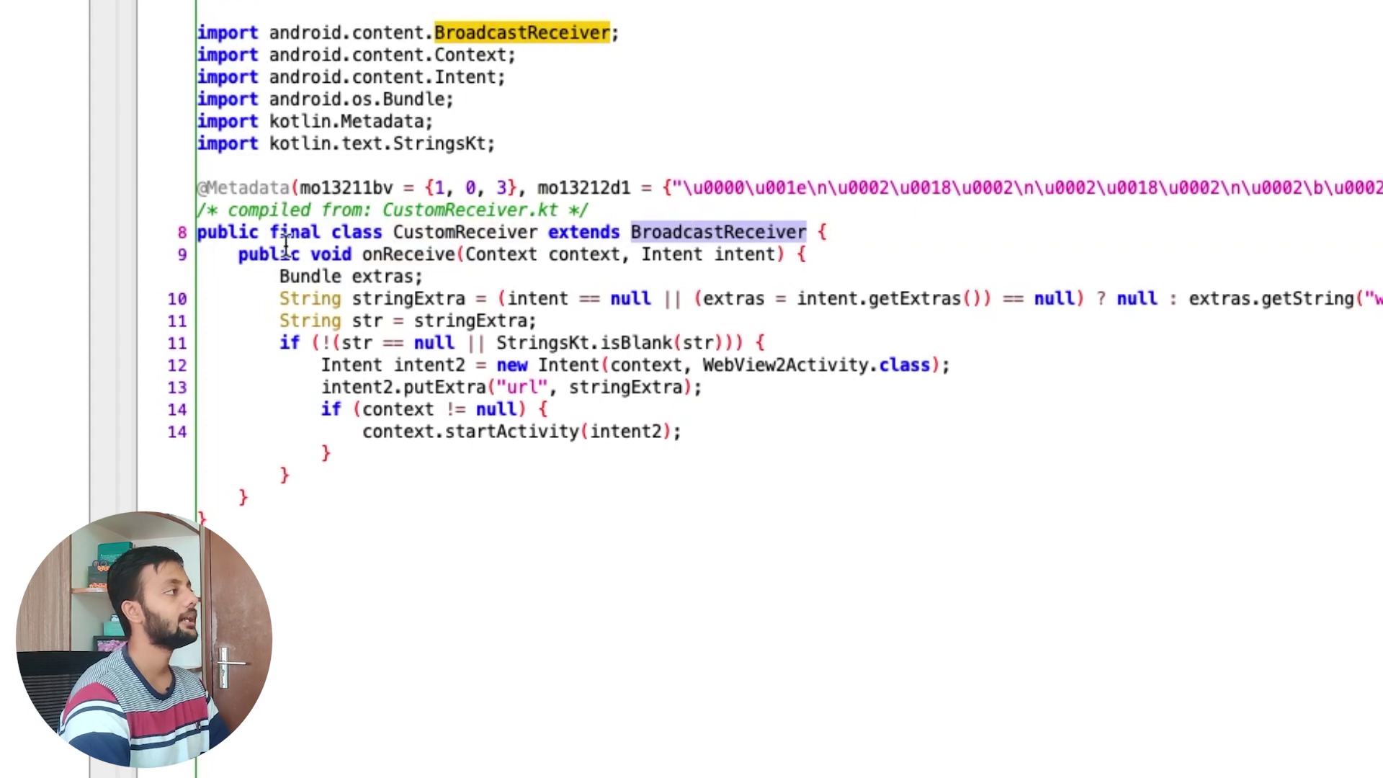
click(366, 255)
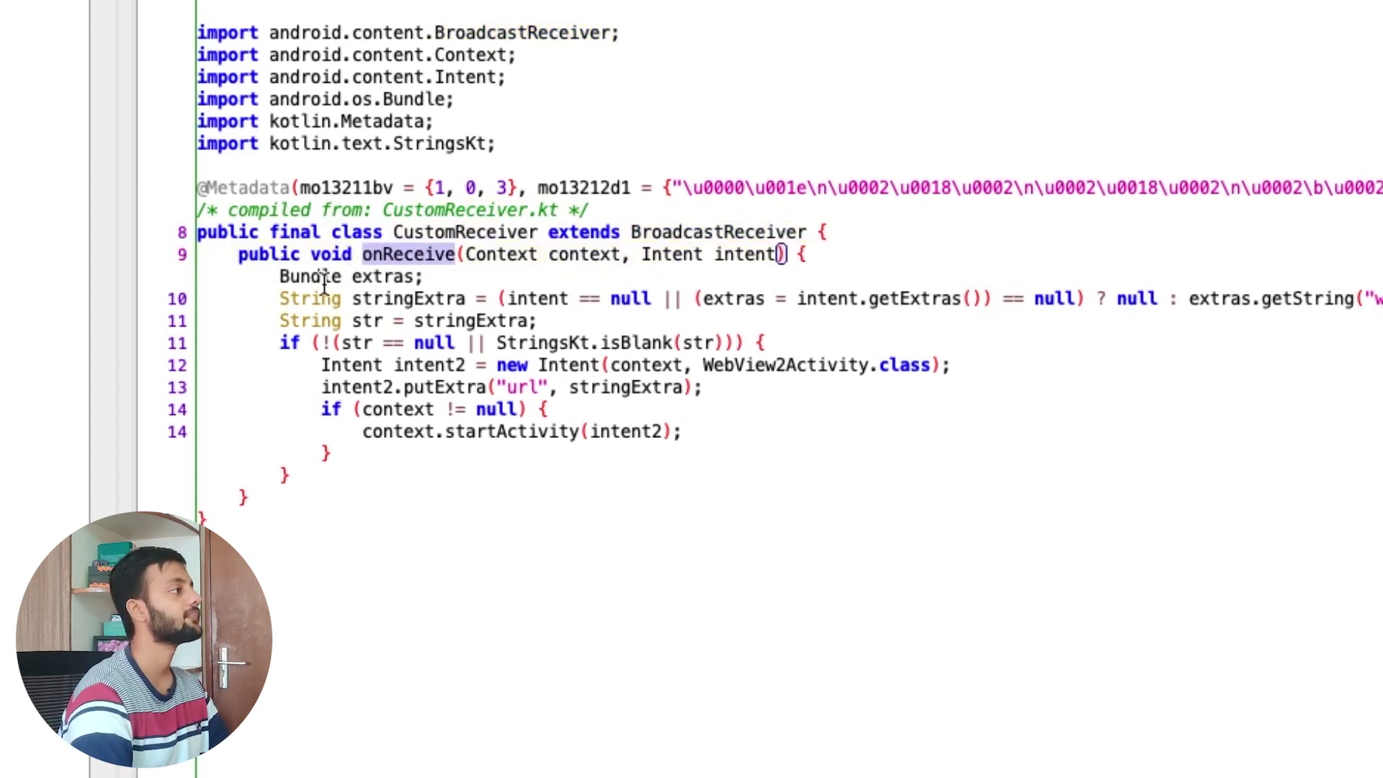
drag(302, 298, 431, 286)
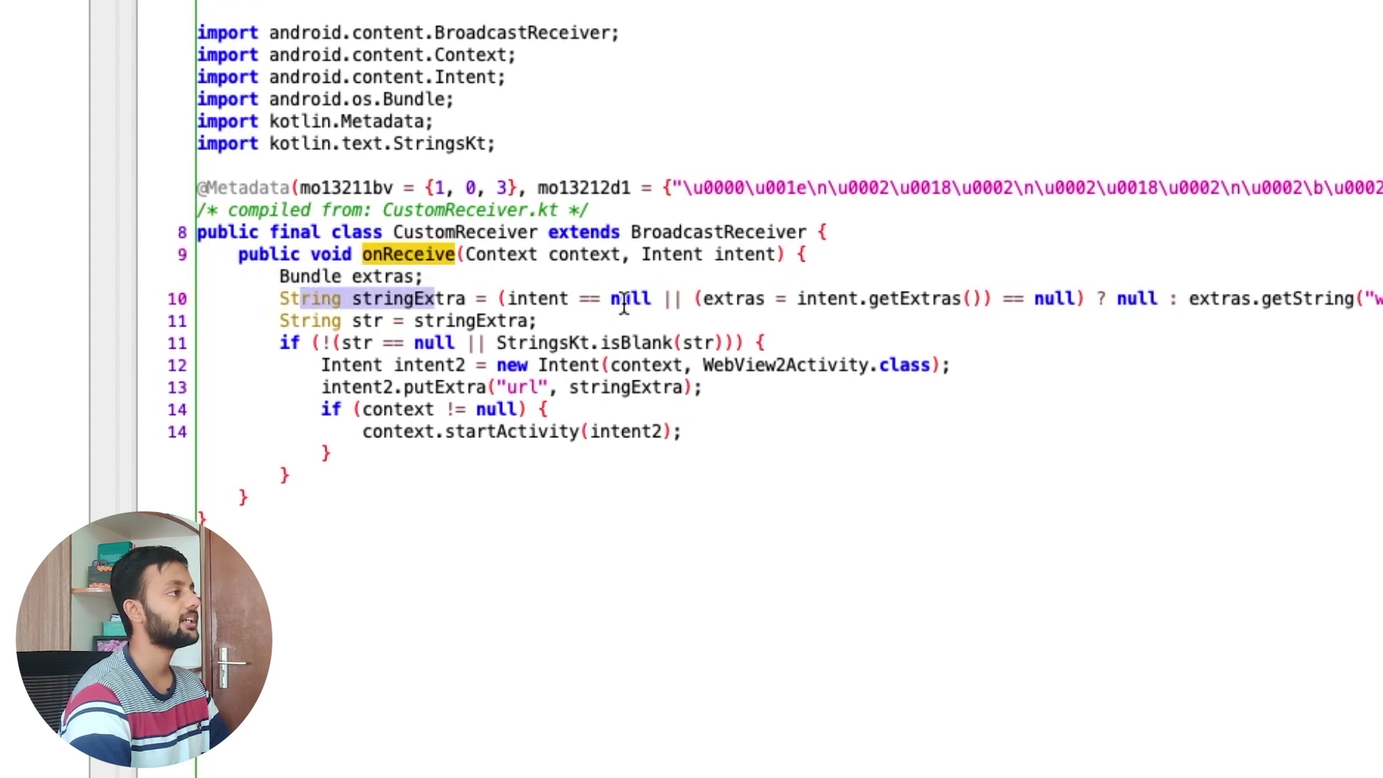
drag(618, 298, 976, 298)
drag(1189, 306, 1382, 298)
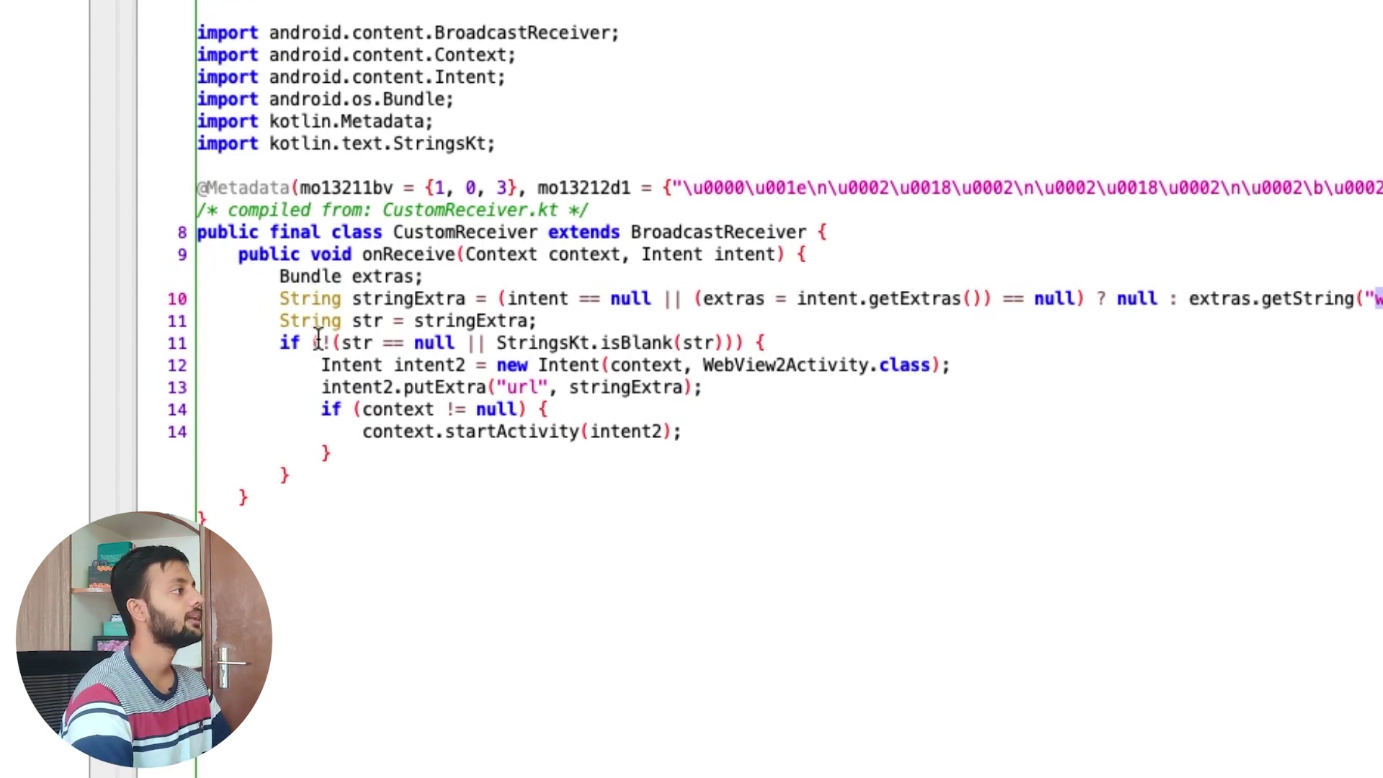
click(369, 320)
double_click(479, 321)
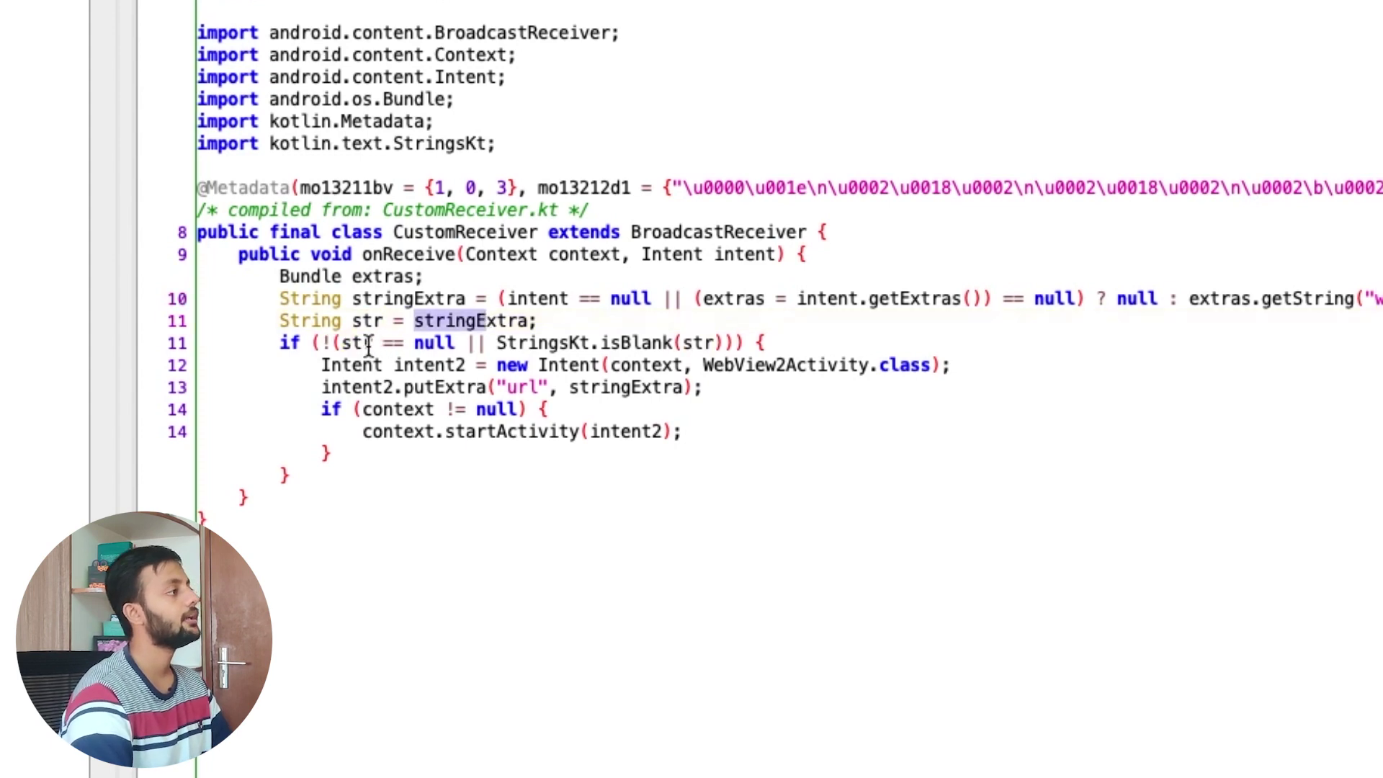
click(413, 337)
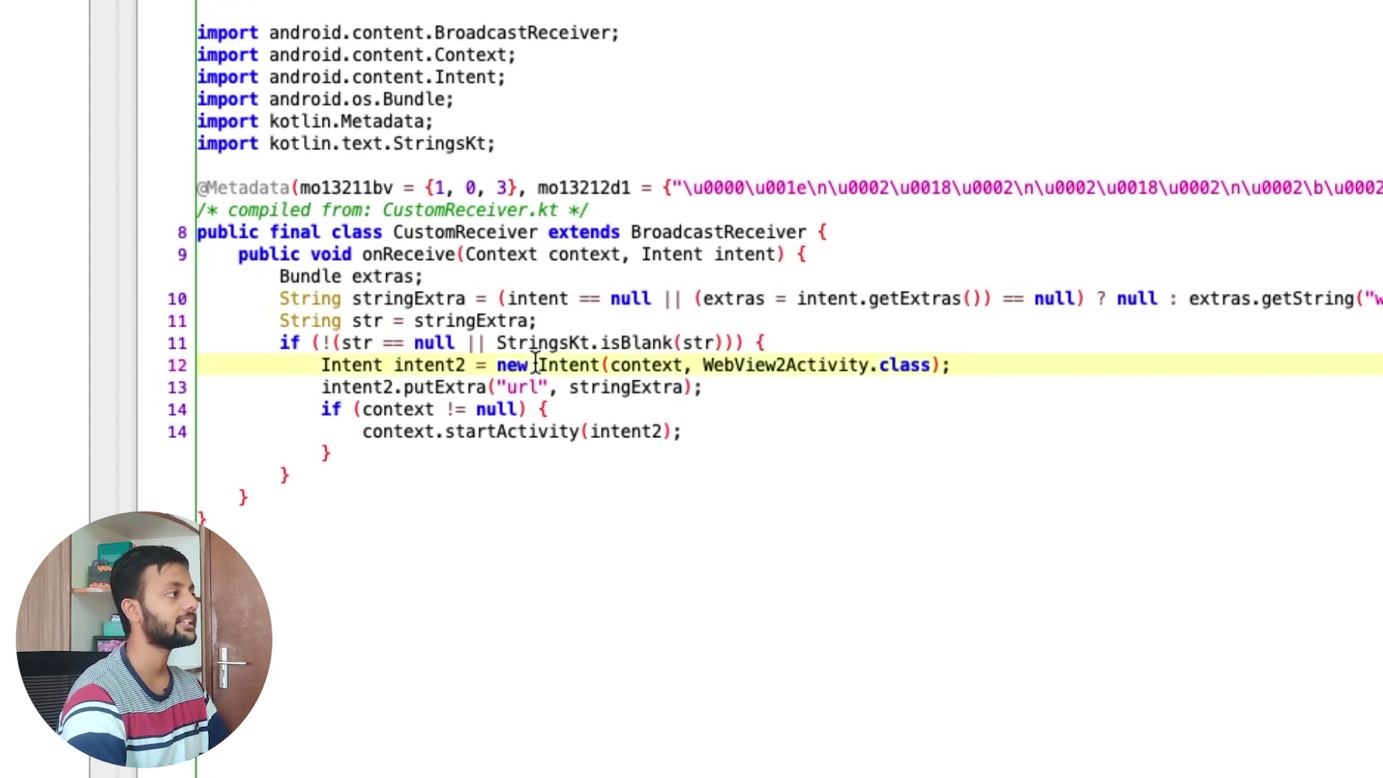
click(734, 364)
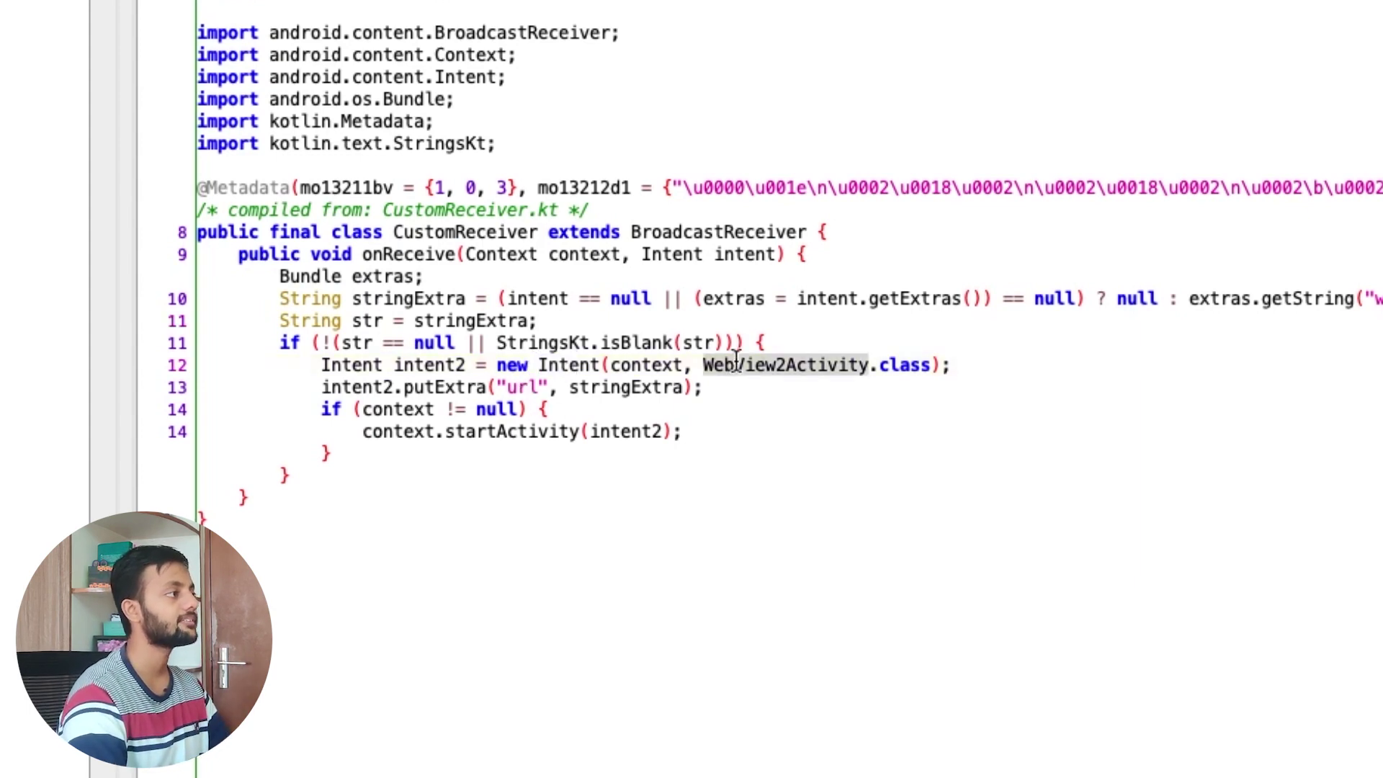
- Go to the WebView2Activity declaration, select its class line, then return to CustomReceiver
right_click(807, 360)
key(d)
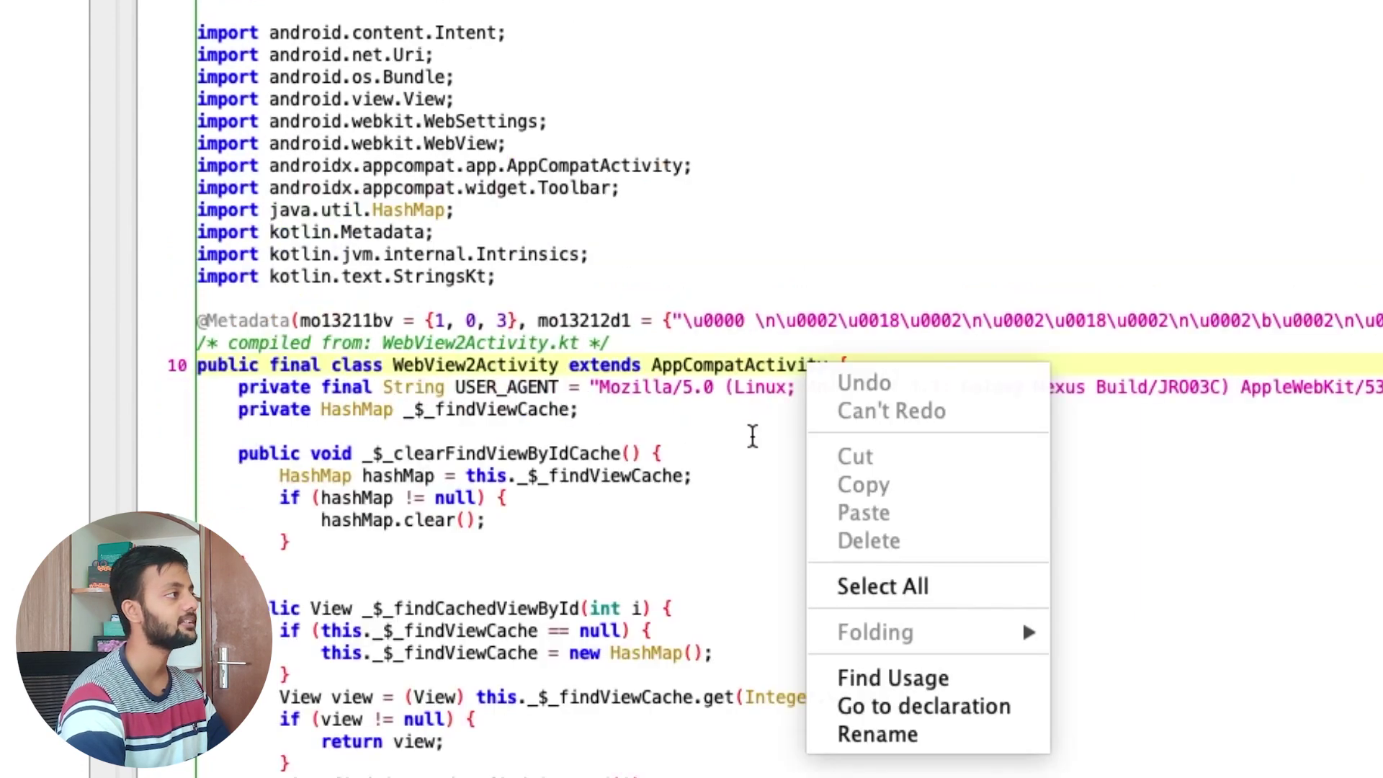
click(484, 364)
key(shift+Home)
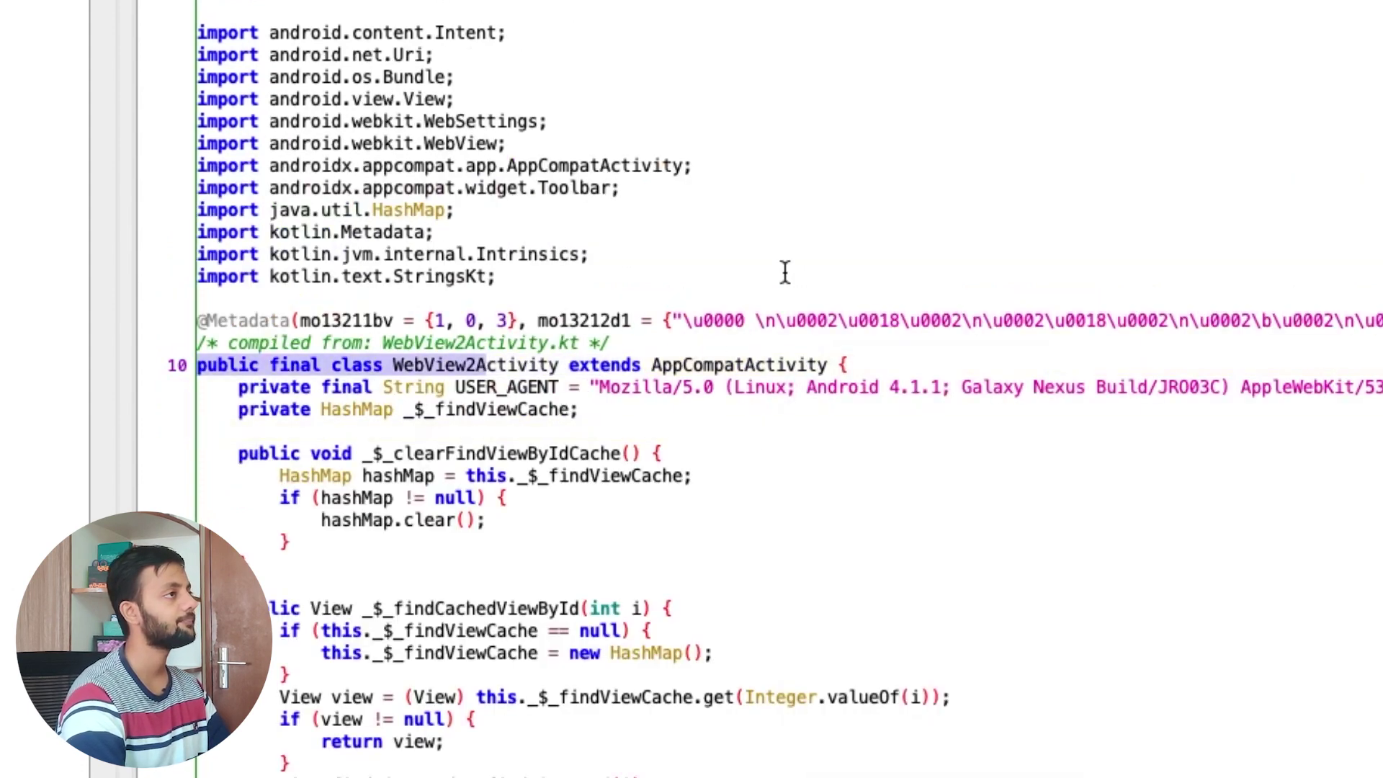
key(Escape)
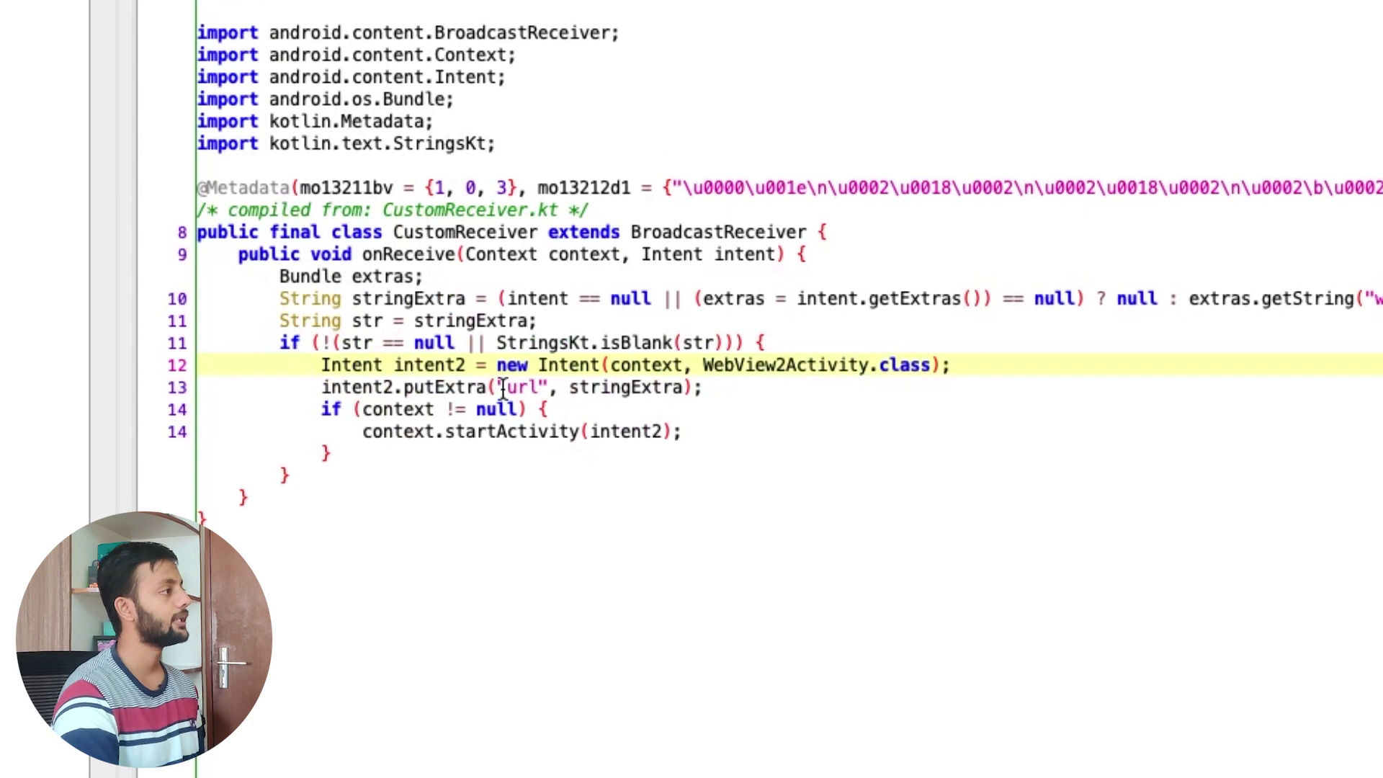
- In CustomReceiver, highlight the url extra key, stringExtra's uses and the startActivity line
click(417, 387)
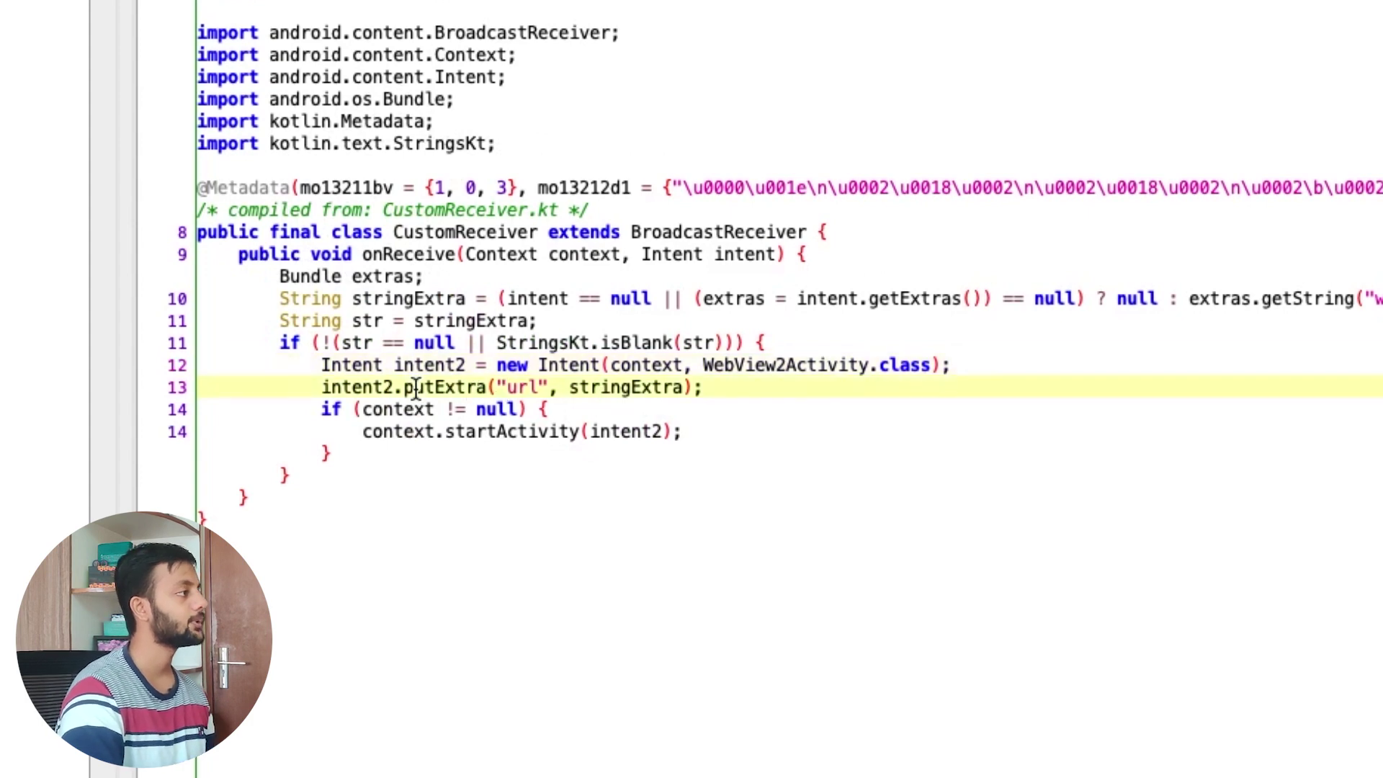
double_click(510, 380)
click(608, 402)
click(598, 393)
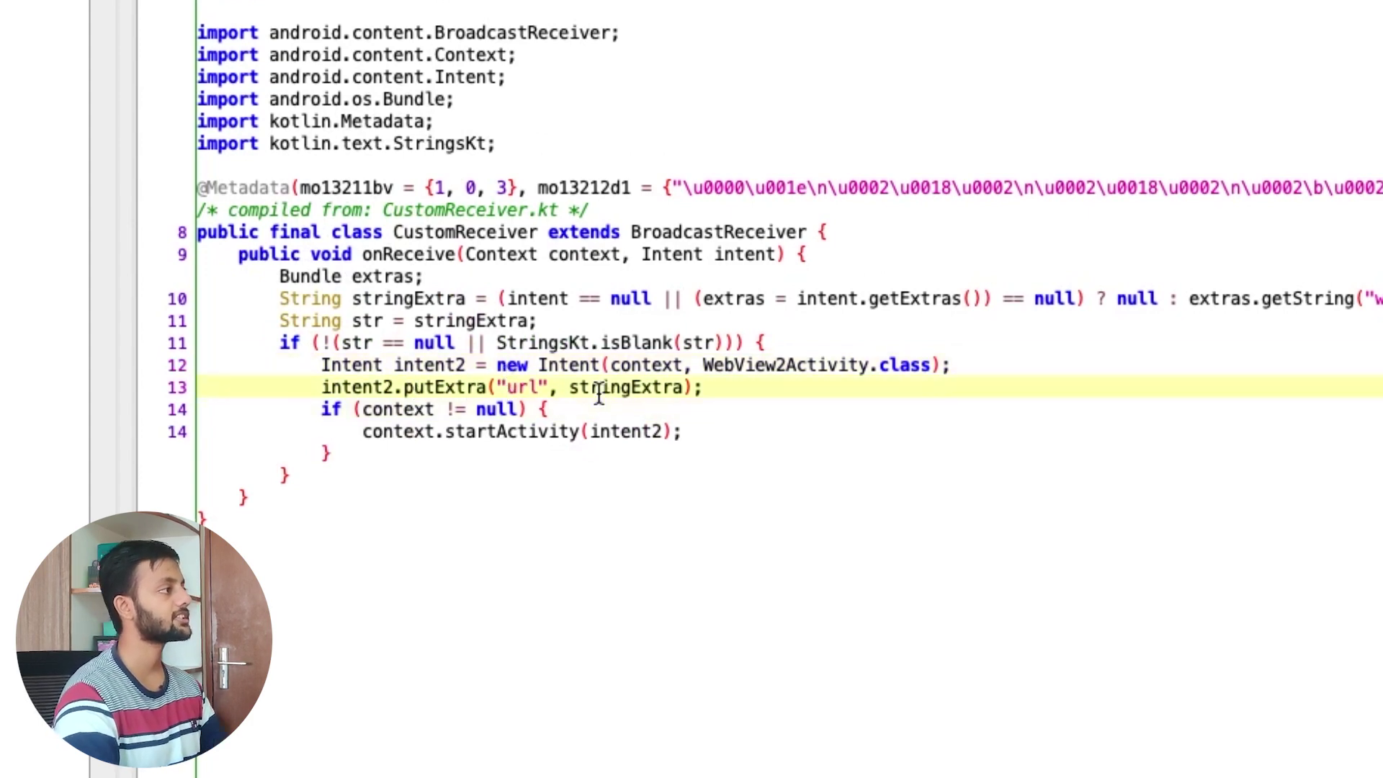
double_click(598, 394)
double_click(475, 320)
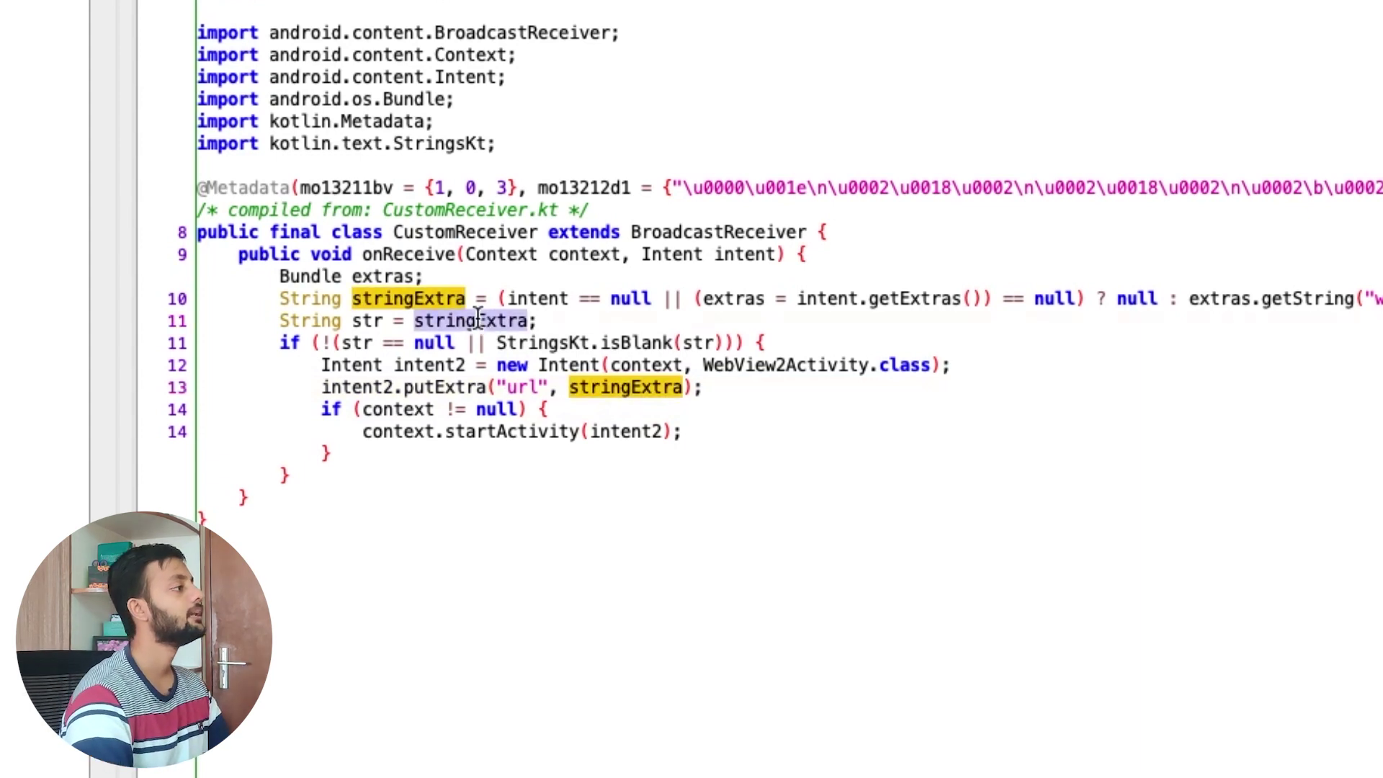
click(525, 429)
- Open the WebView2Activity source and scroll down to onCreate's WebView settings
ctrl+click(756, 365)
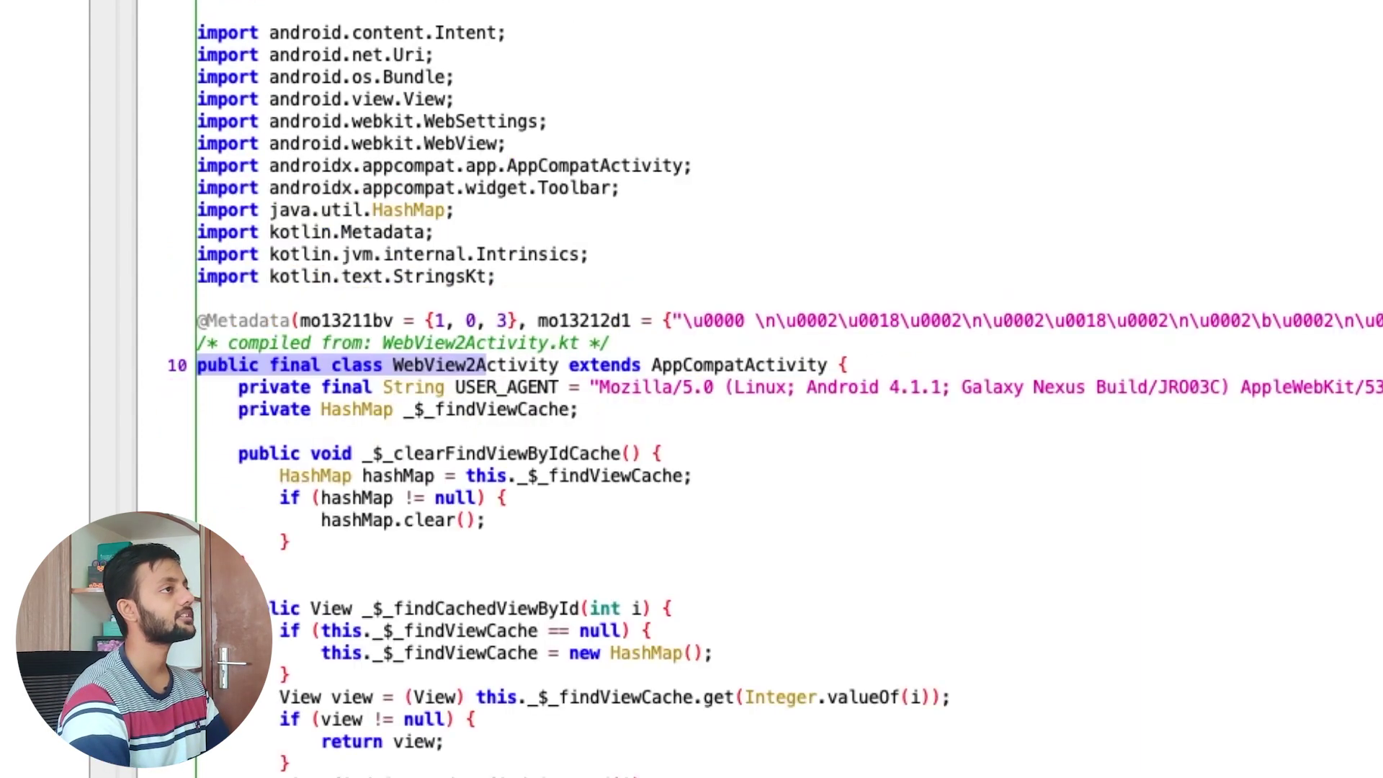
scroll(676, 555, down, 7)
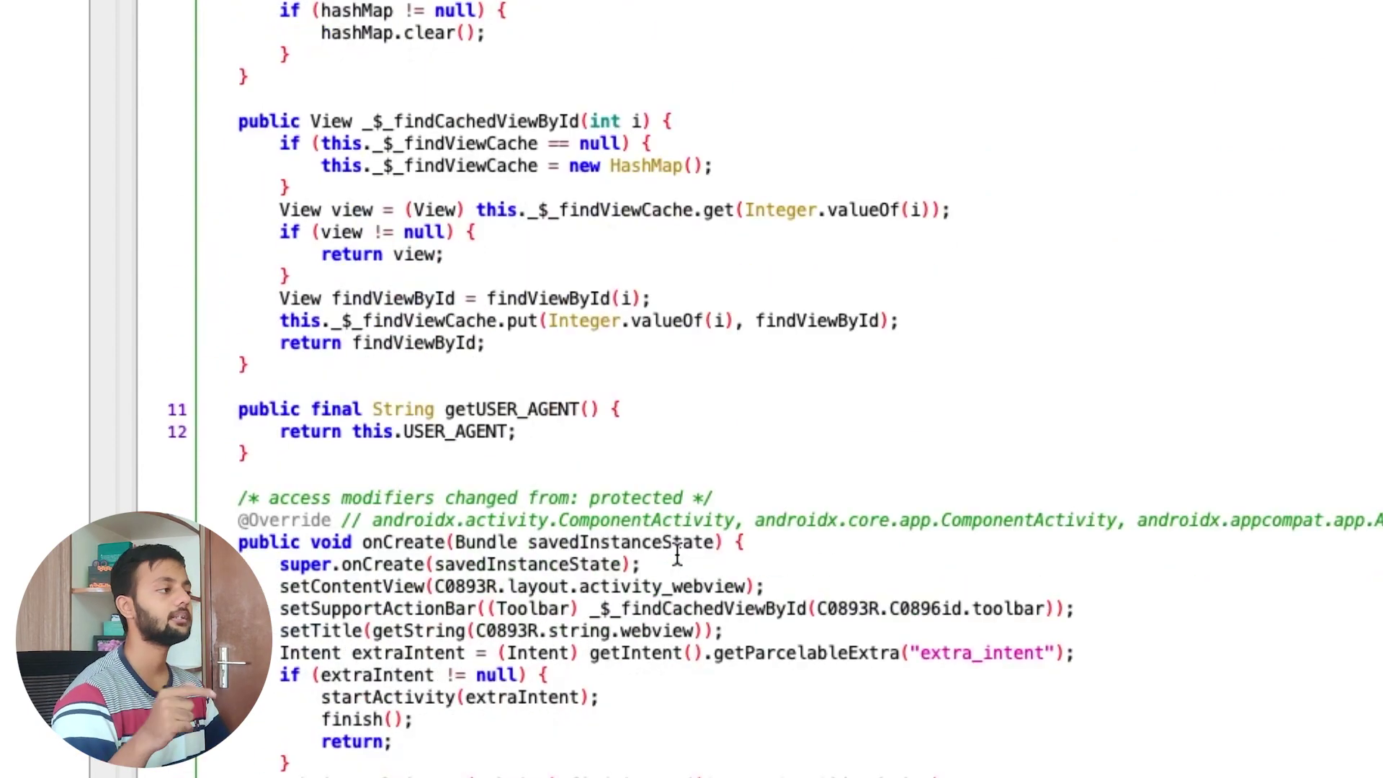
scroll(676, 555, down, 15)
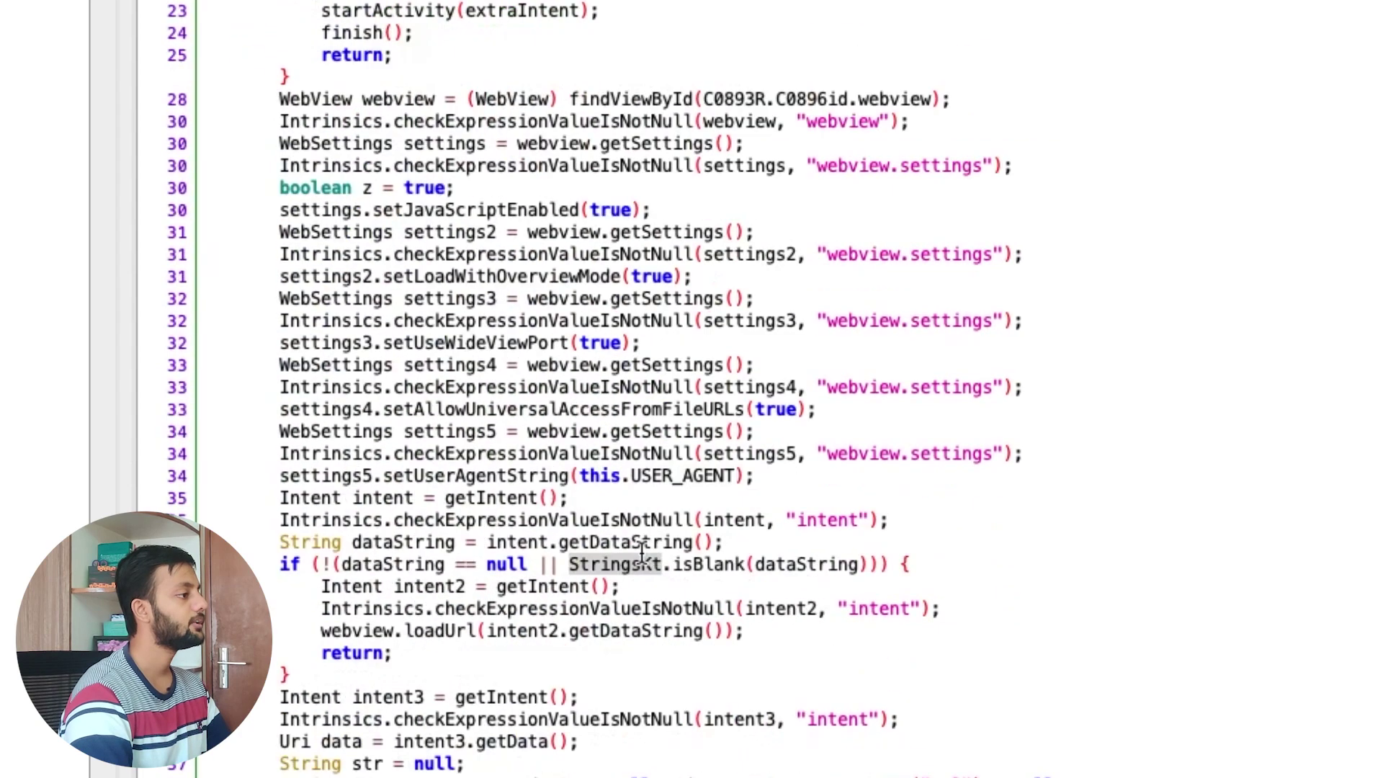
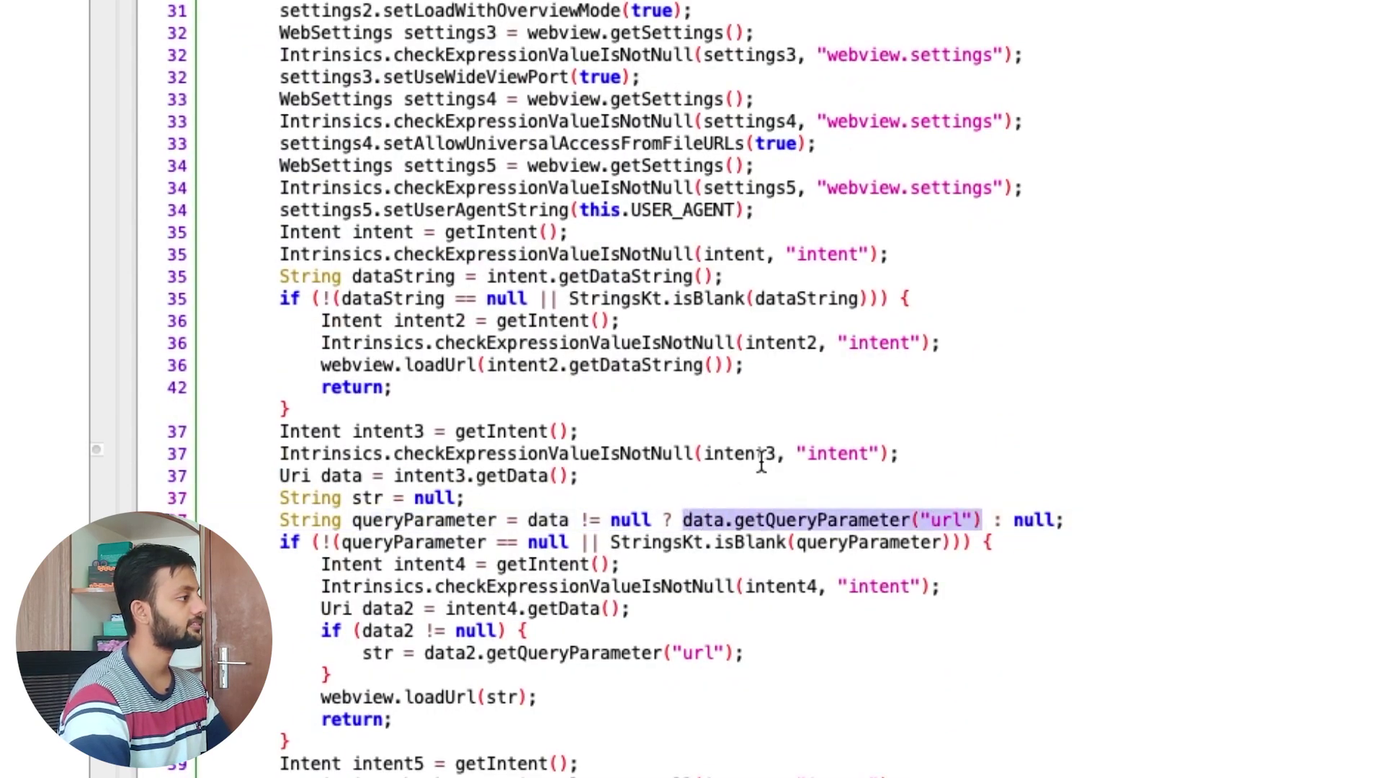
scroll(906, 693, down, 1)
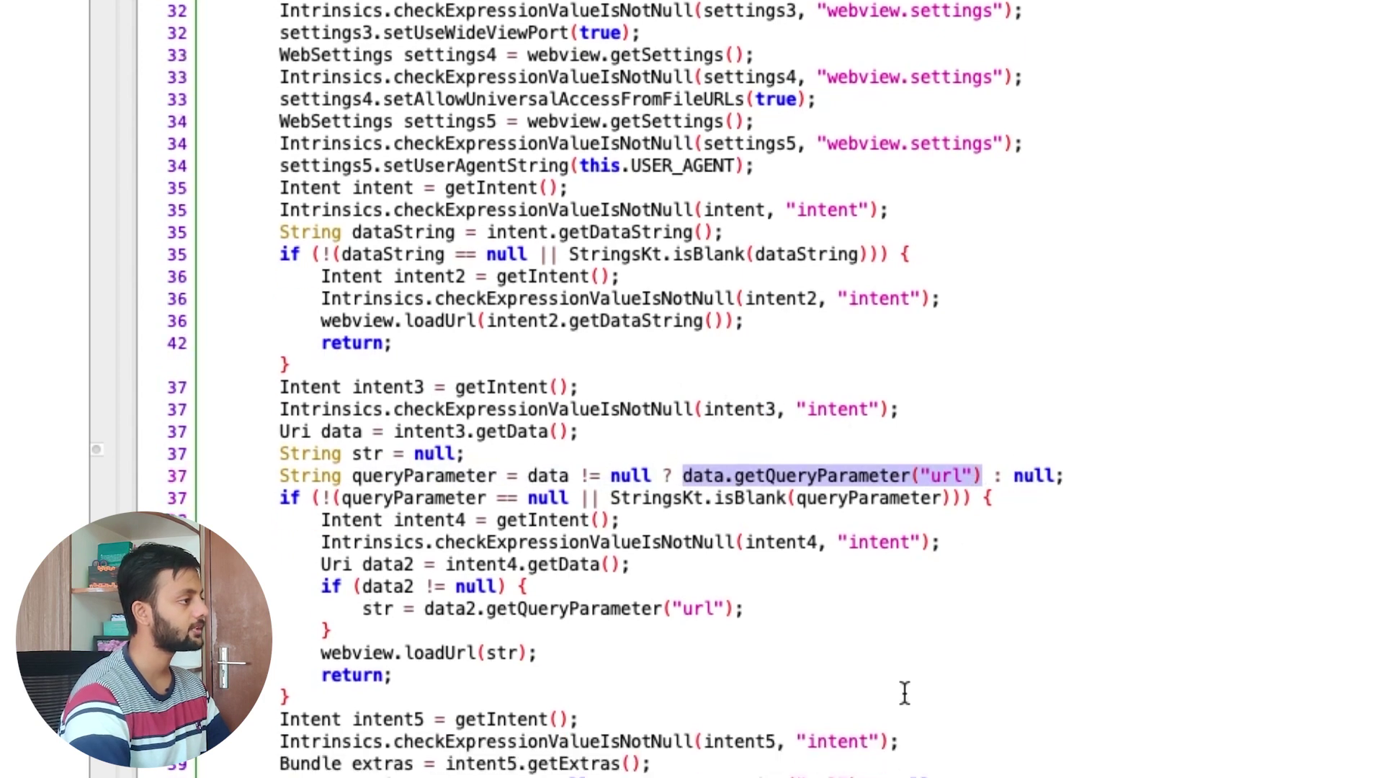
scroll(799, 449, down, 1)
key(Right)
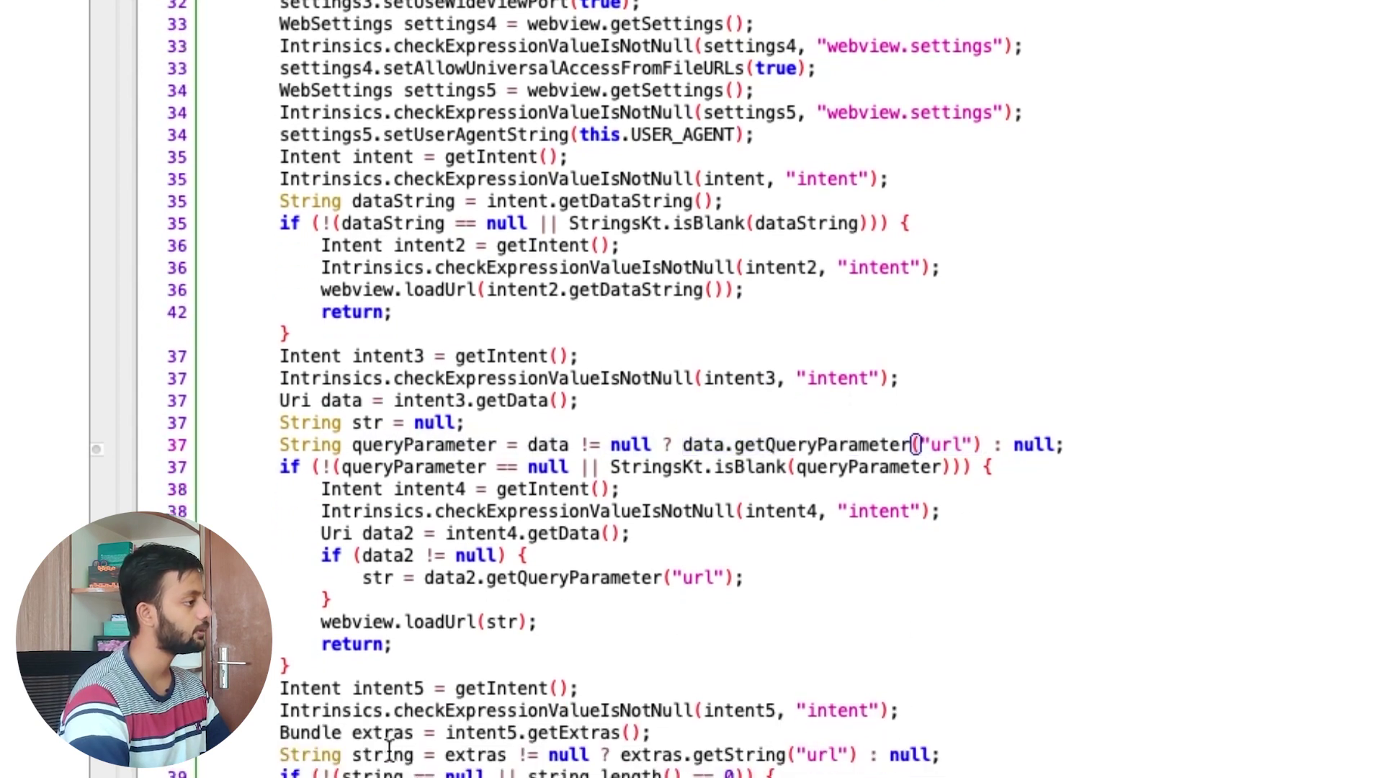
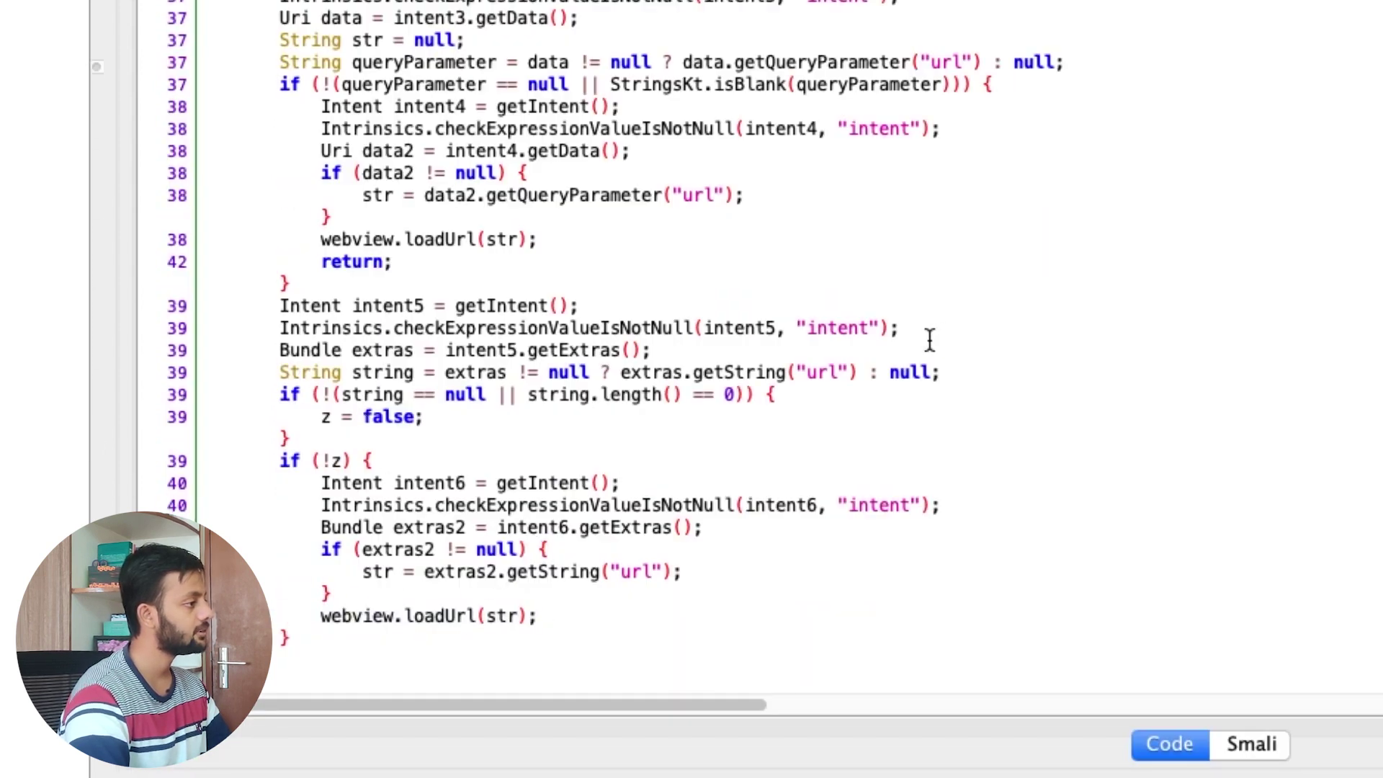
- Mark the extras.getString("url") call on line 39 and highlight every use of the variable string
drag(640, 371, 831, 367)
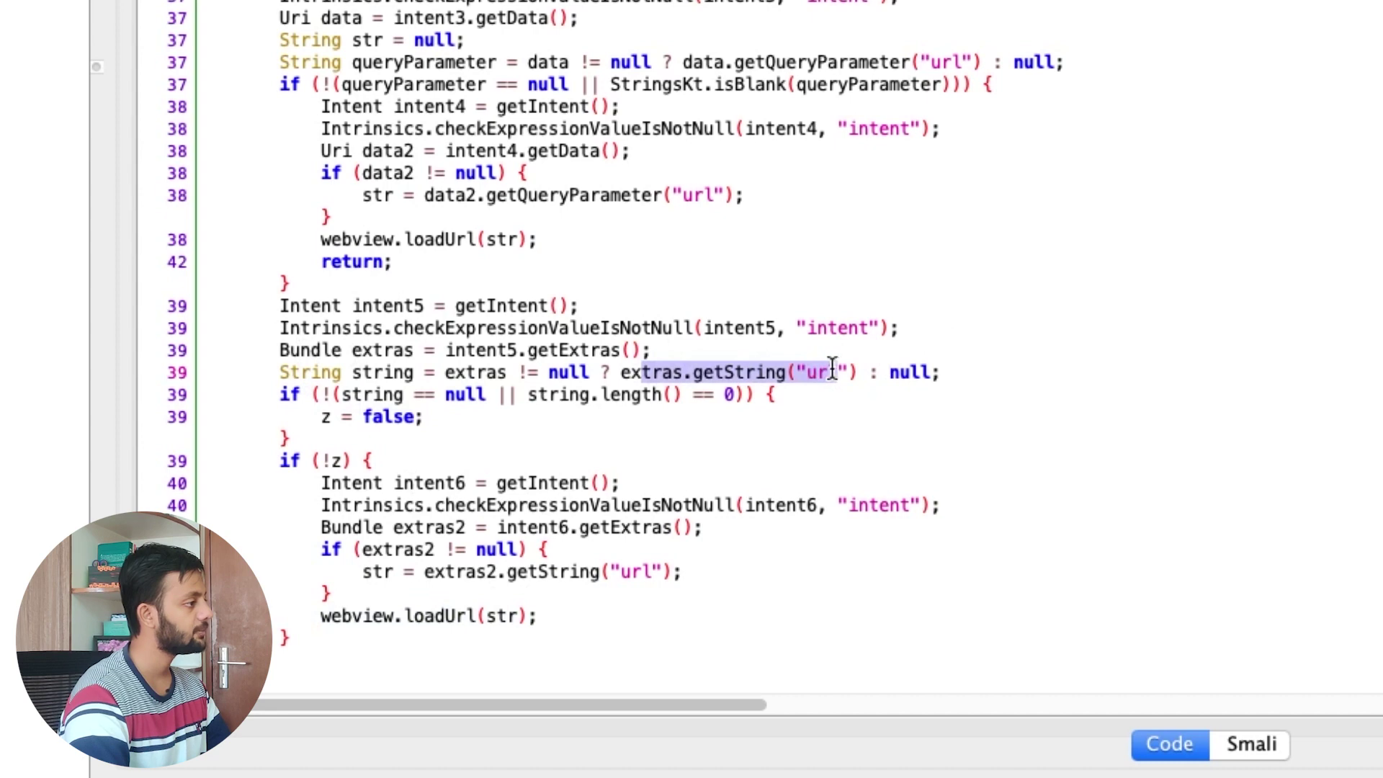
click(263, 308)
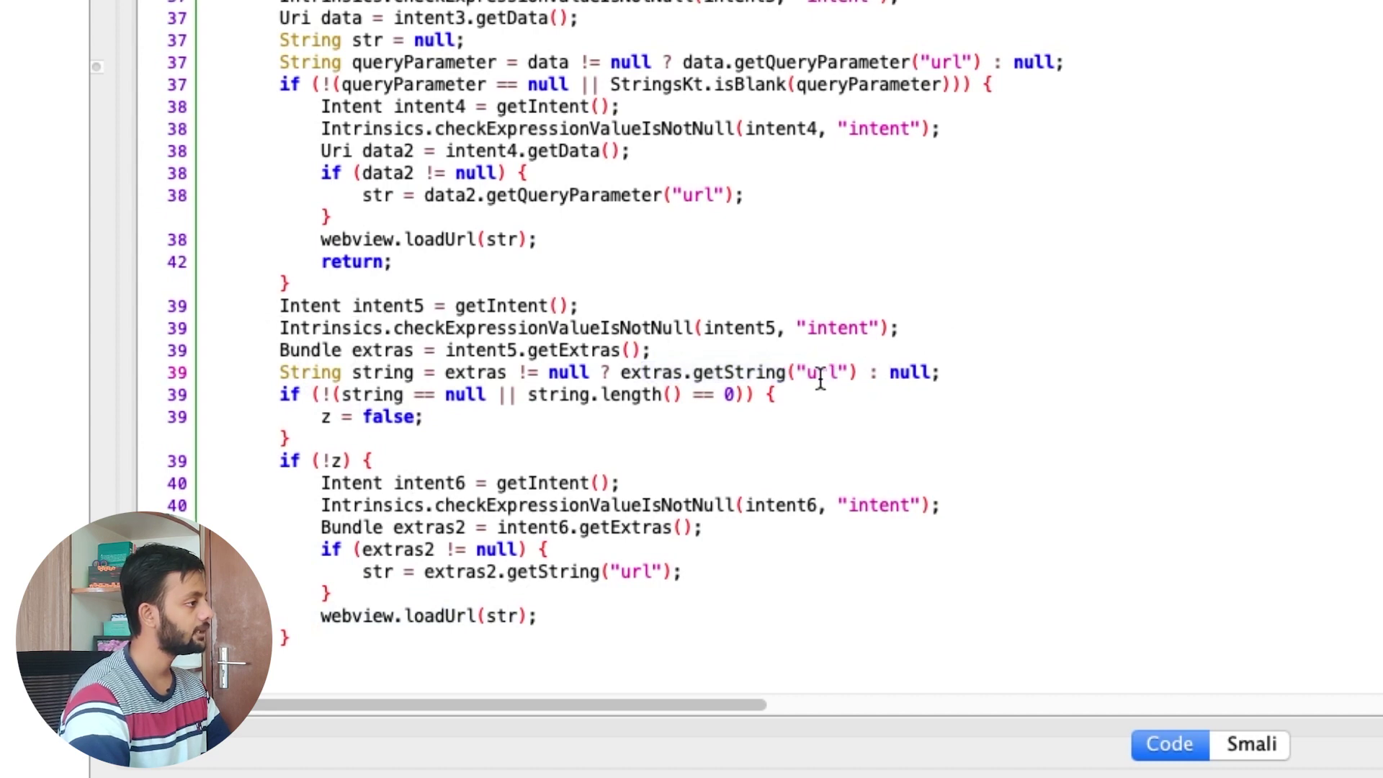
double_click(370, 373)
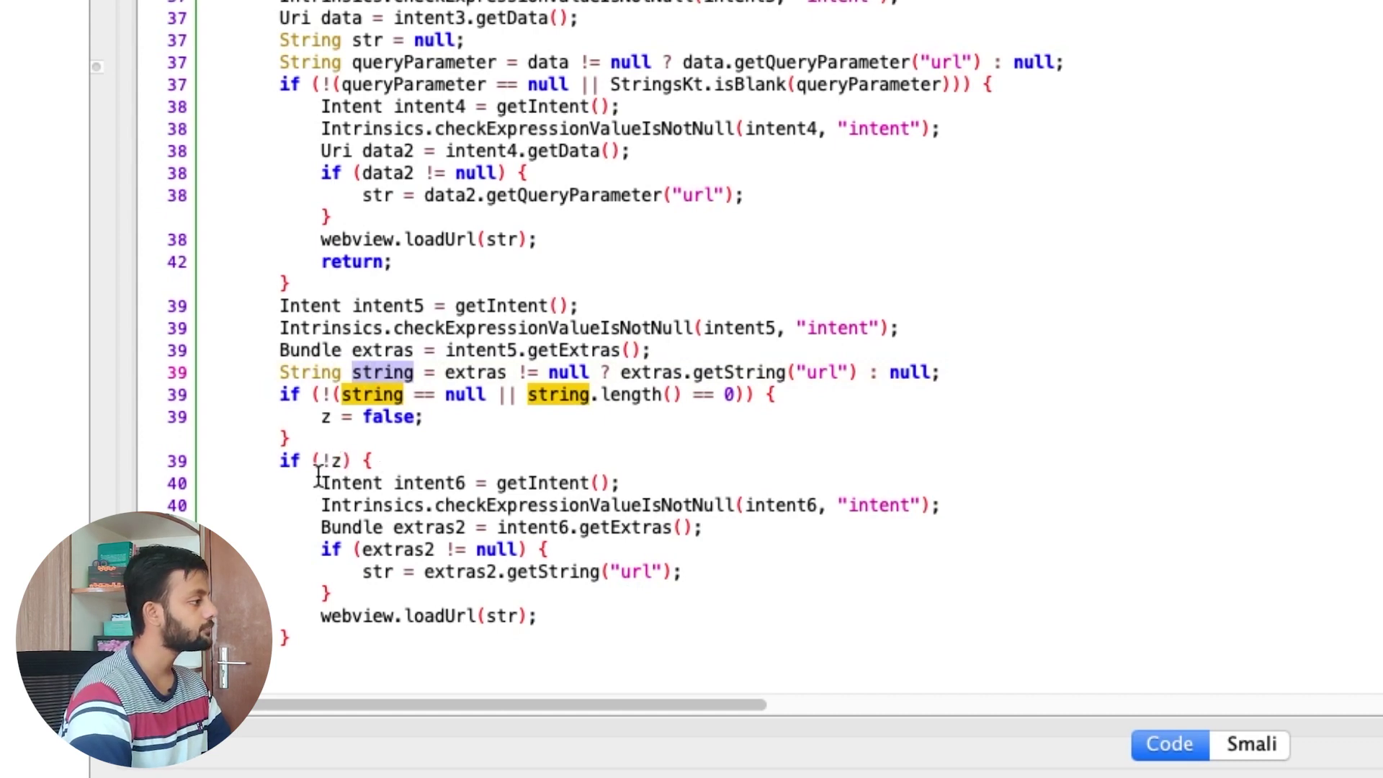
- Trace intent6 = getIntent() through intent6.getExtras() to extras2.getString("url"), highlighting the str variable
drag(323, 481, 657, 483)
click(594, 515)
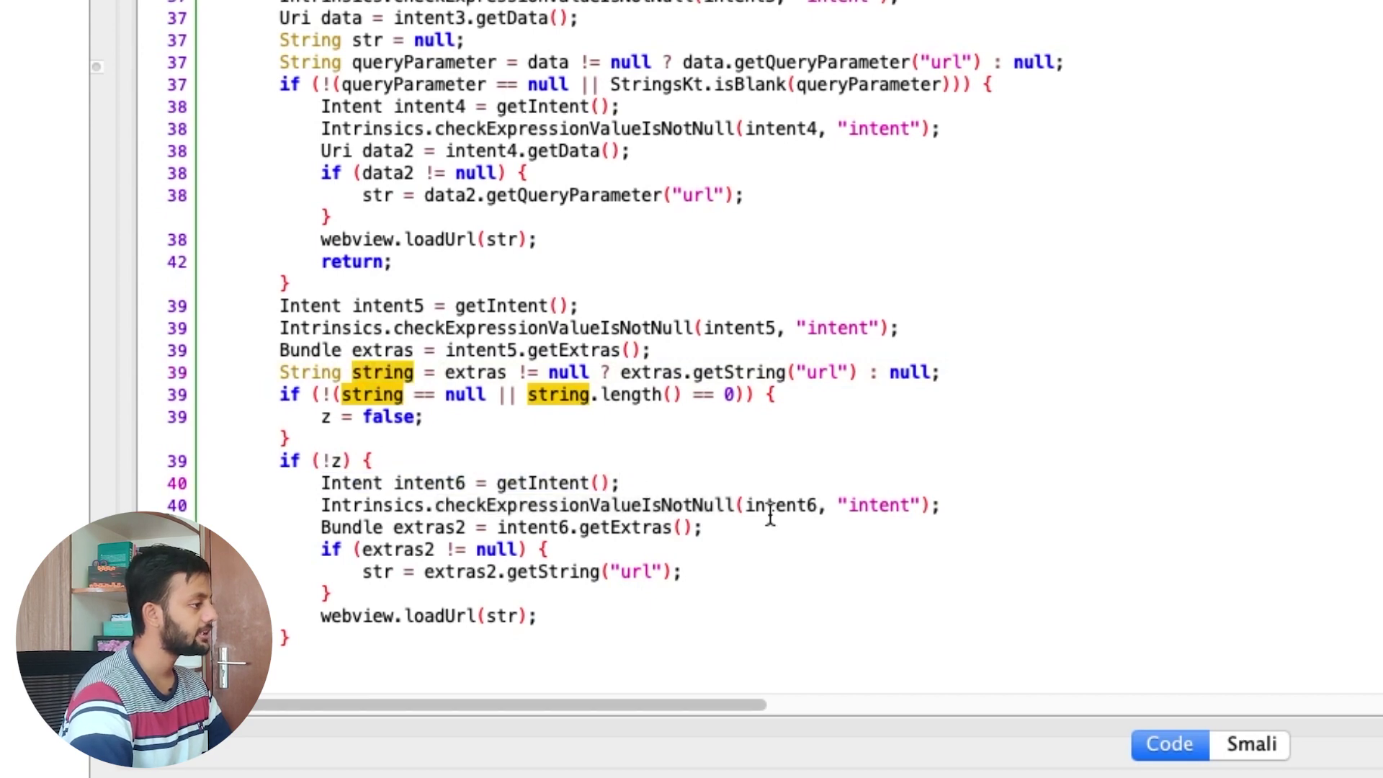
drag(498, 528, 626, 526)
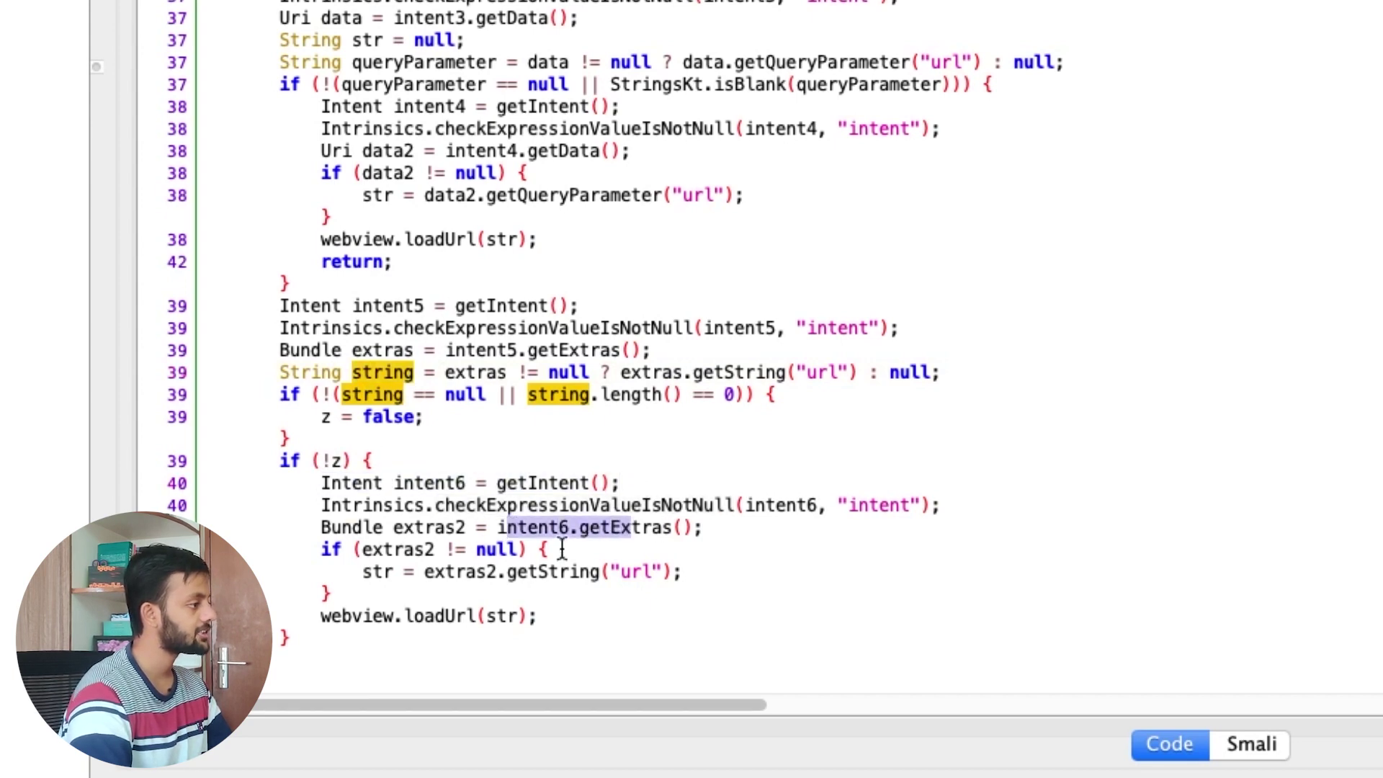
drag(425, 573, 624, 571)
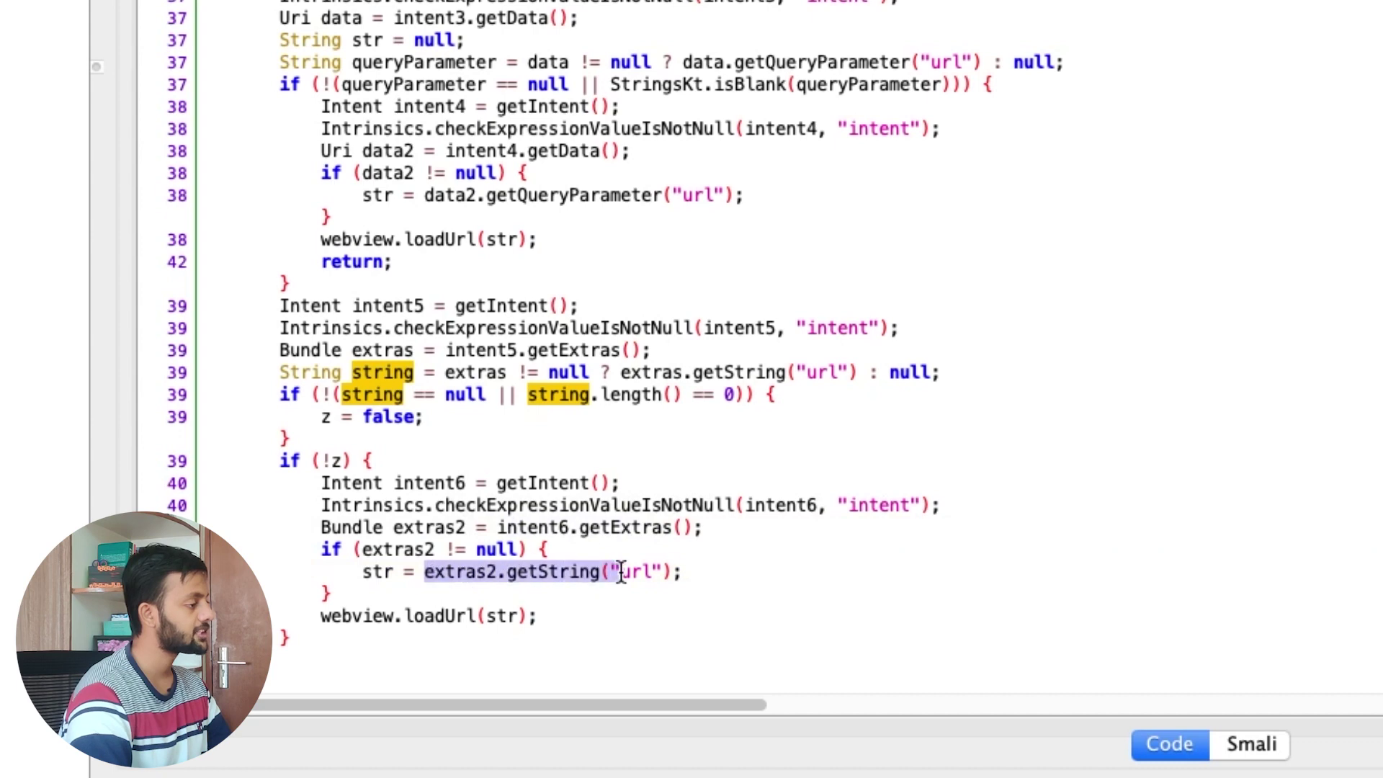
double_click(628, 571)
double_click(369, 573)
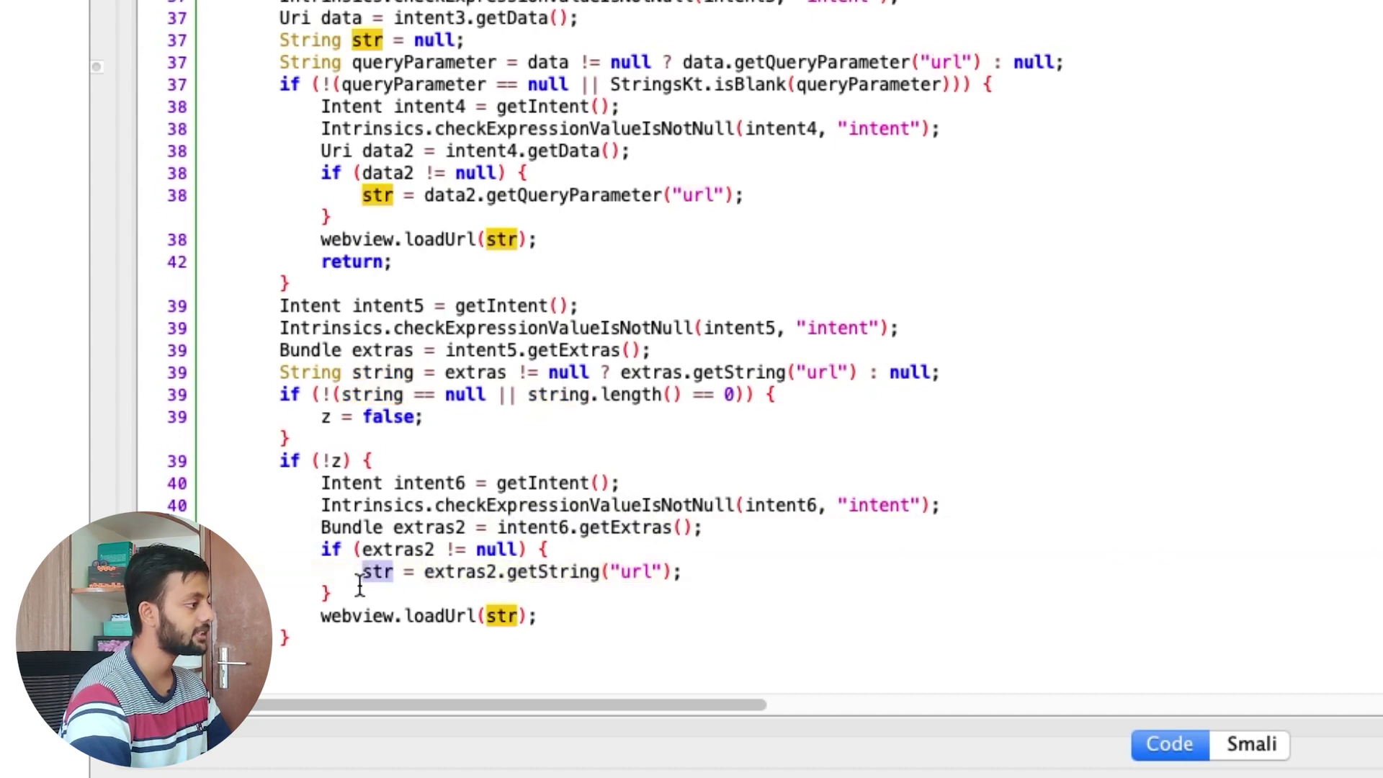
- Mark the webview.loadUrl(str) call and the whole block from the extras lookup to loadUrl
drag(321, 616, 541, 614)
click(541, 614)
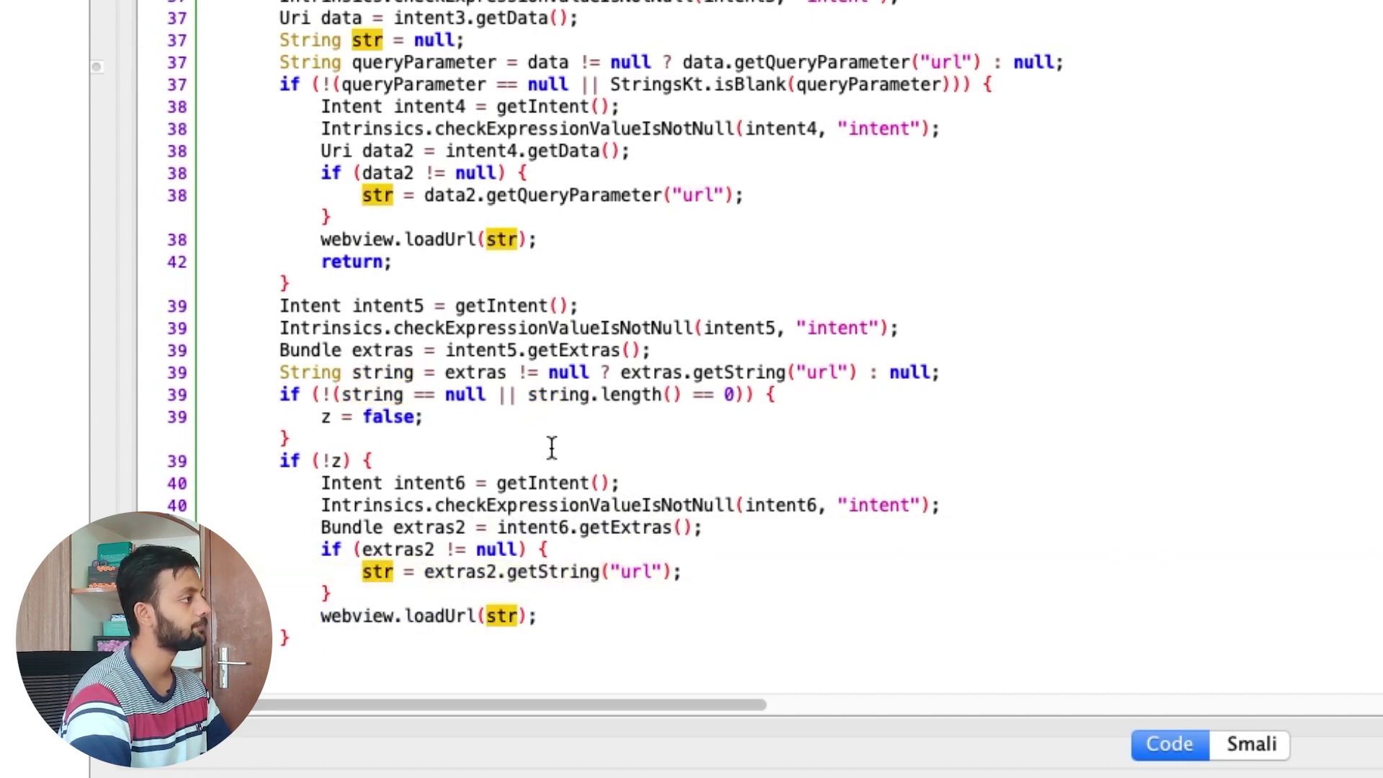
drag(277, 371, 555, 652)
click(324, 438)
click(277, 370)
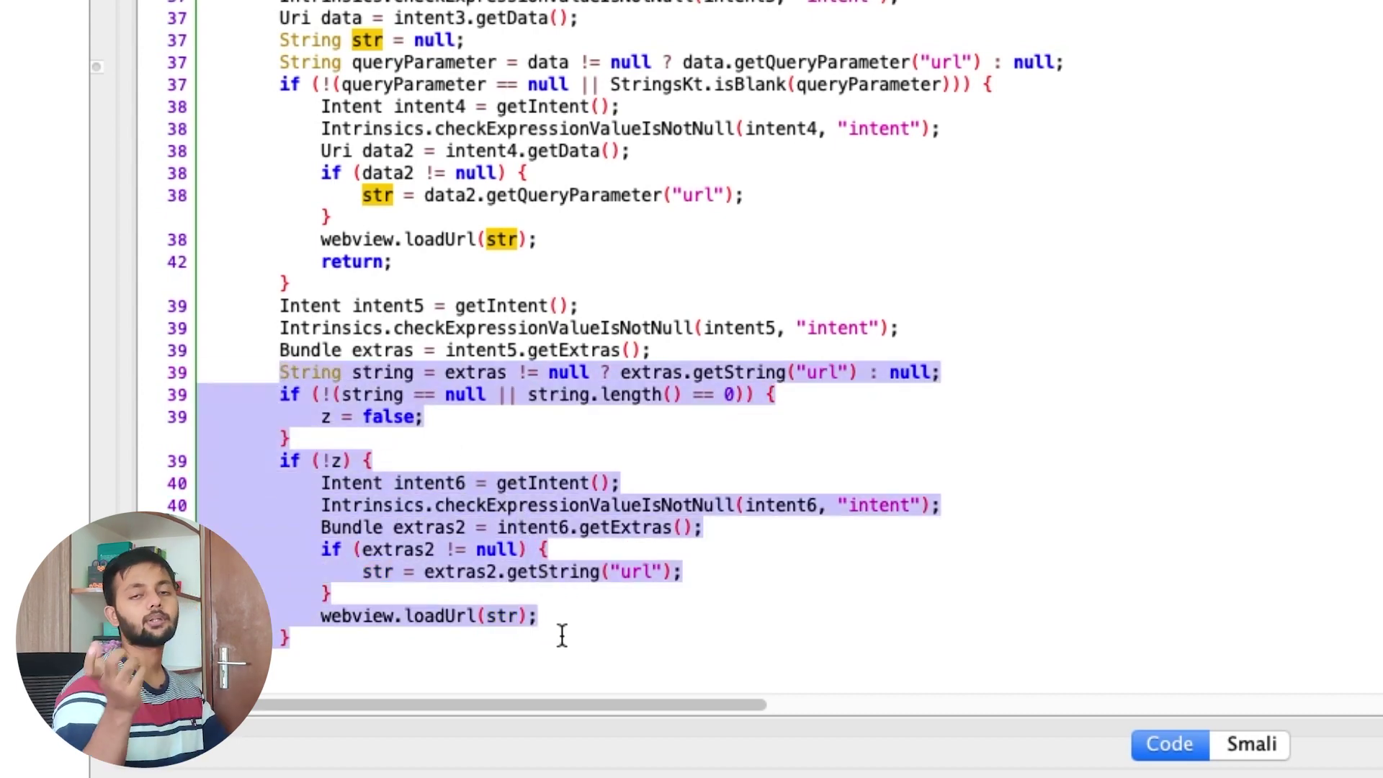
click(669, 131)
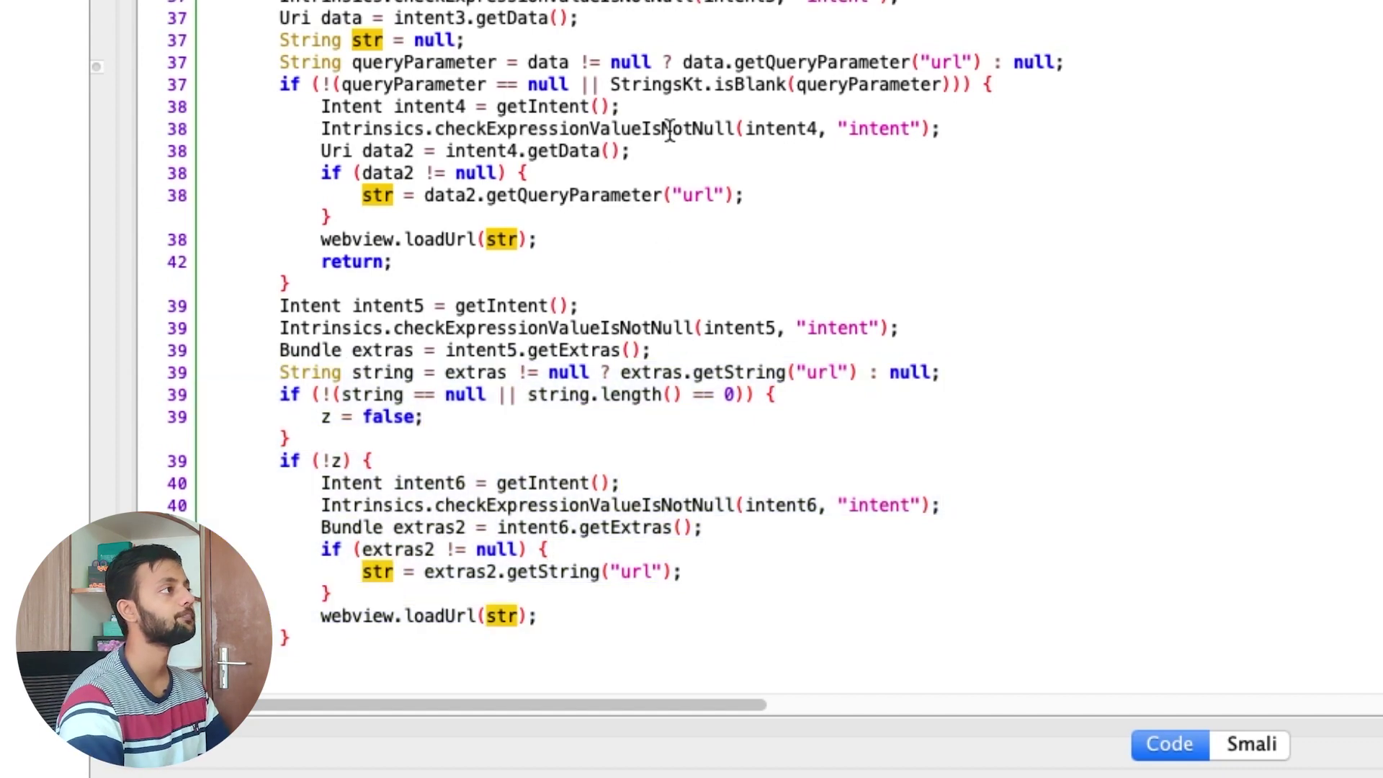
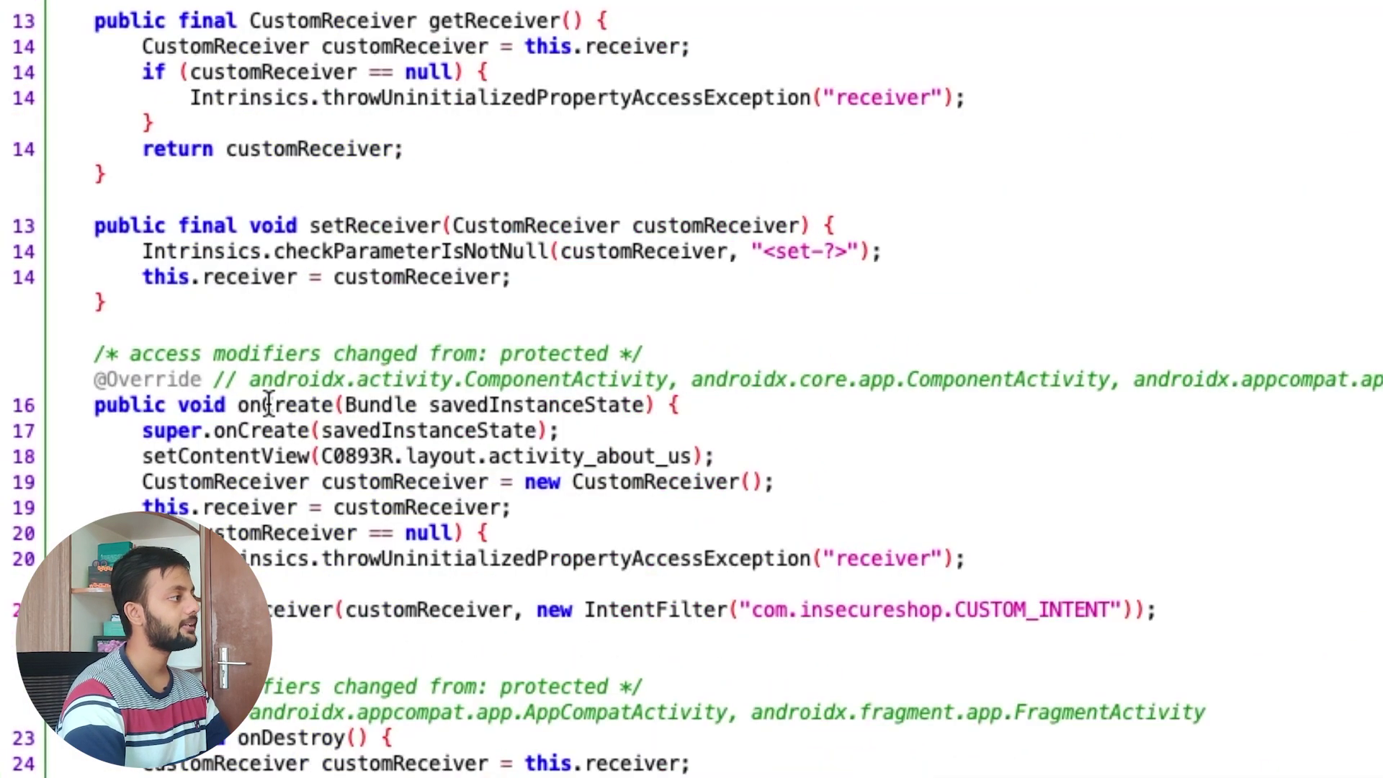
- Highlight onCreate, its registerReceiver call and the com.insecureshop.CUSTOM_INTENT action string in the decompiled code
click(272, 405)
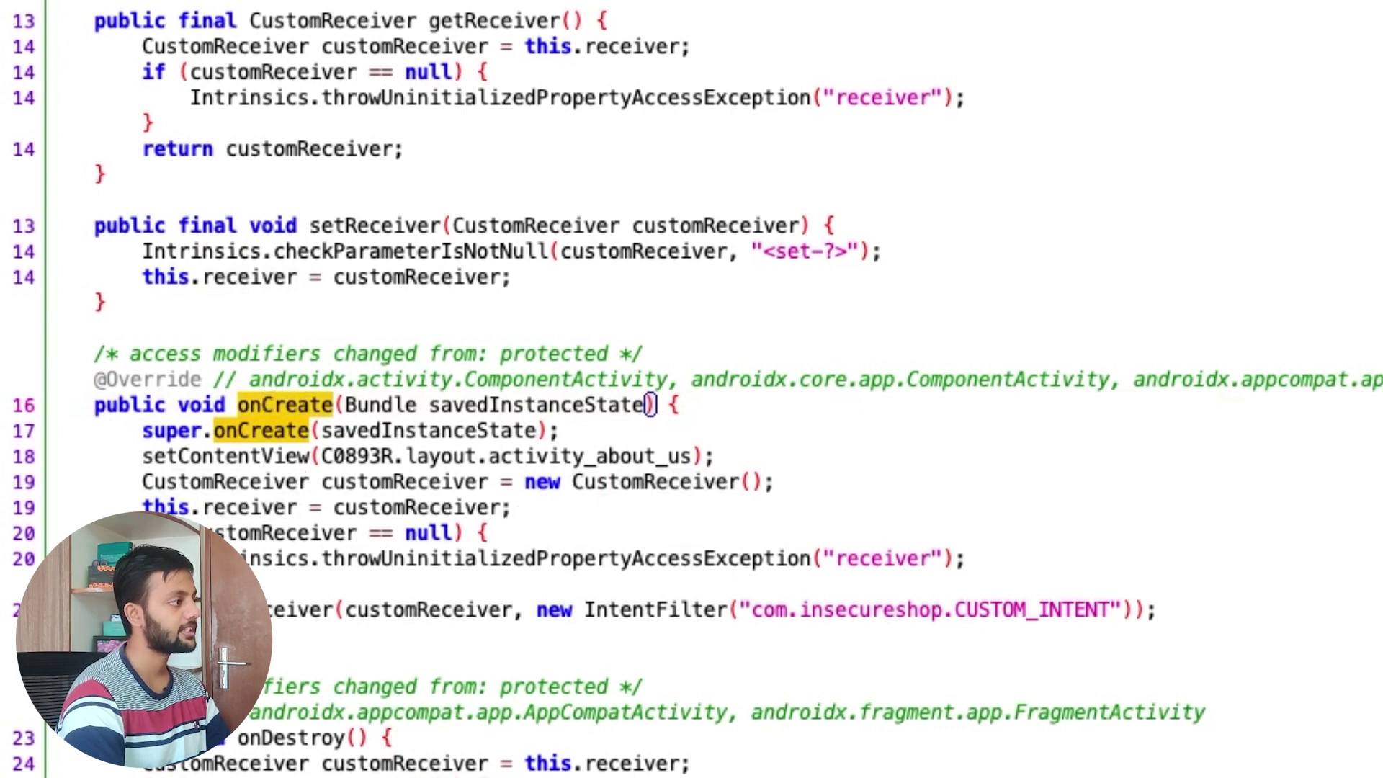
click(333, 609)
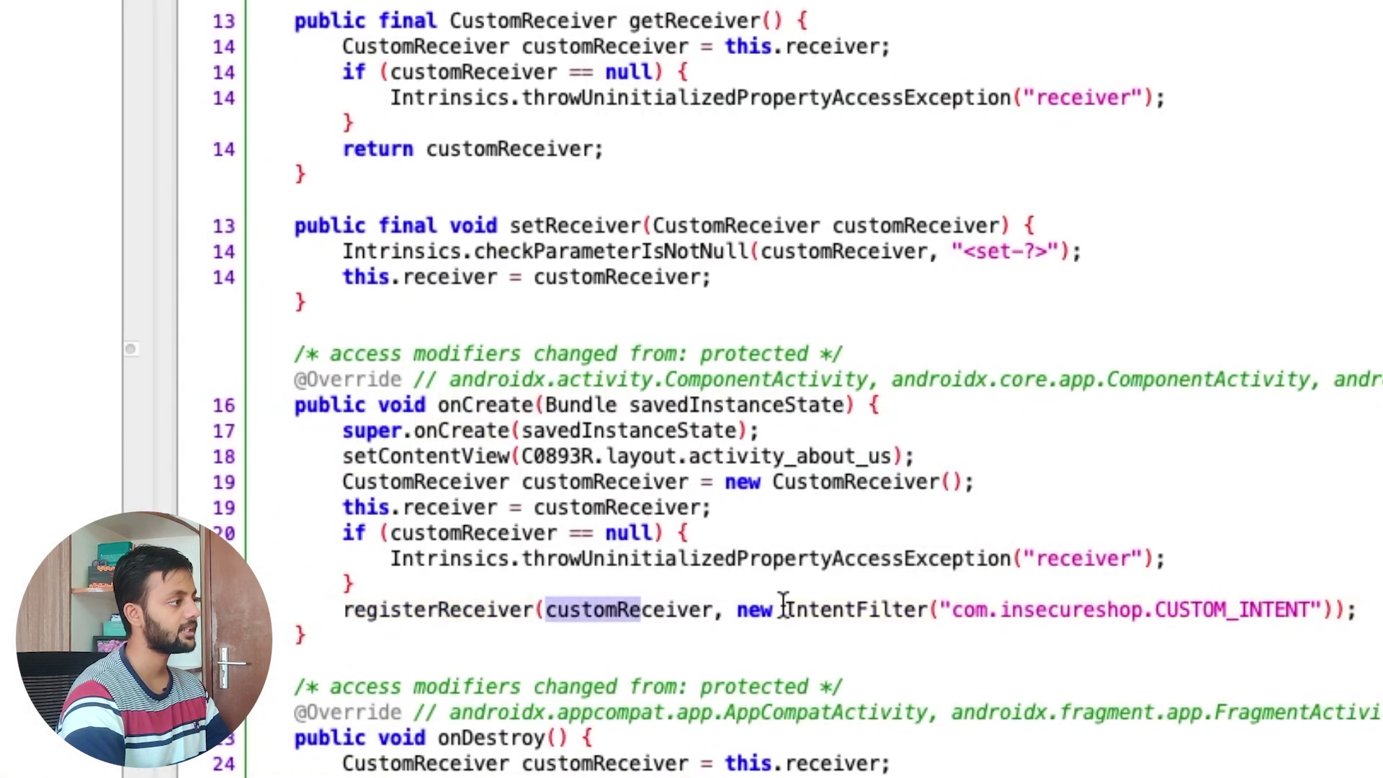
drag(950, 612, 1310, 612)
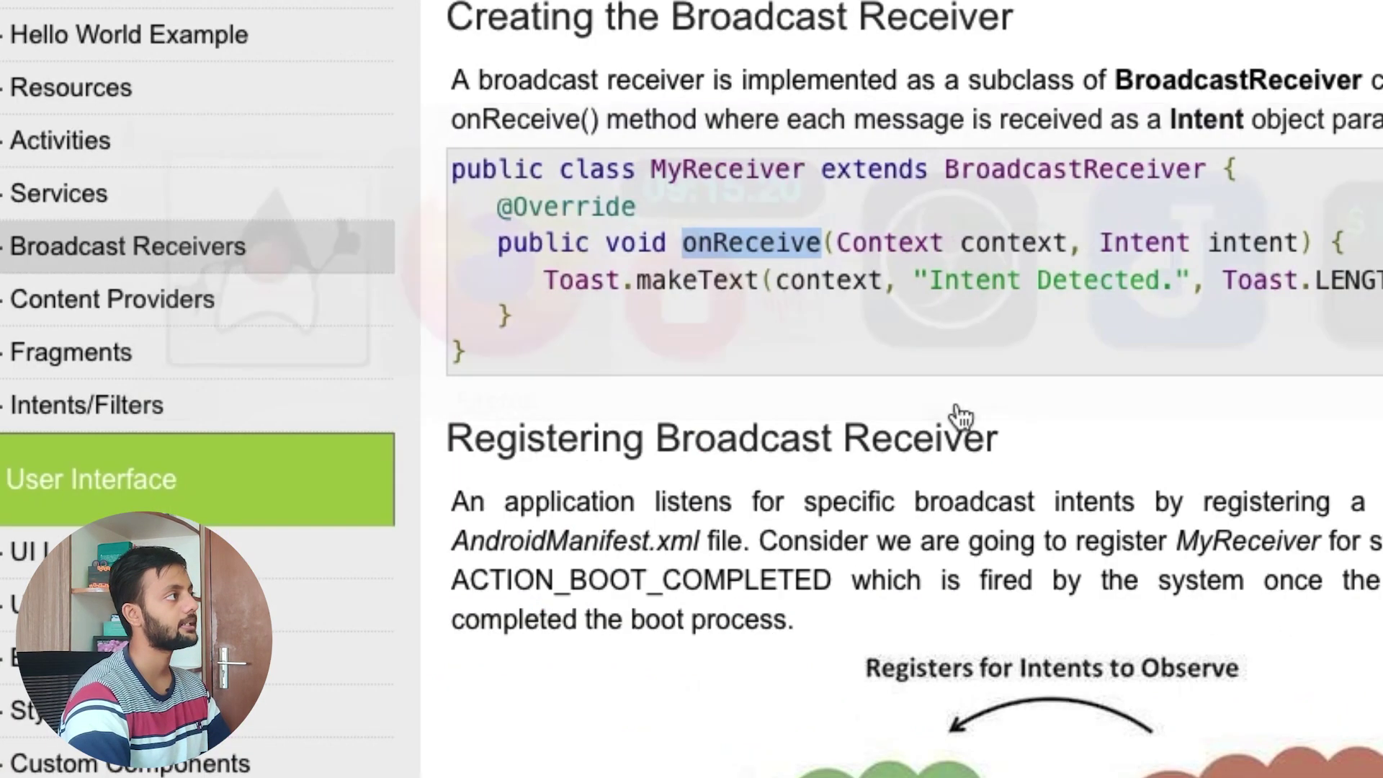
- Scroll the tutorialspoint page to the system intent table and select BATTERY_CHANGED in row 1
scroll(682, 288, down, 1)
scroll(682, 288, down, 8)
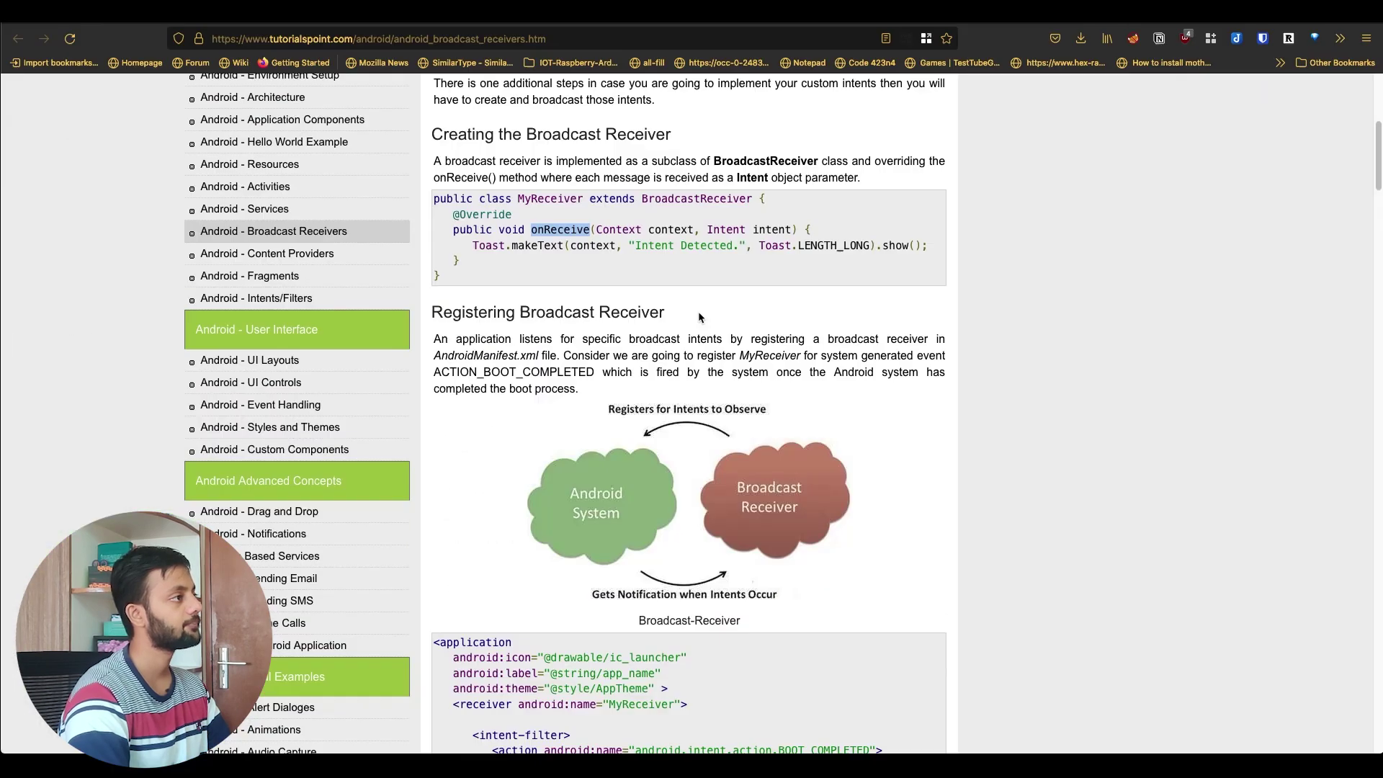
scroll(631, 472, down, 10)
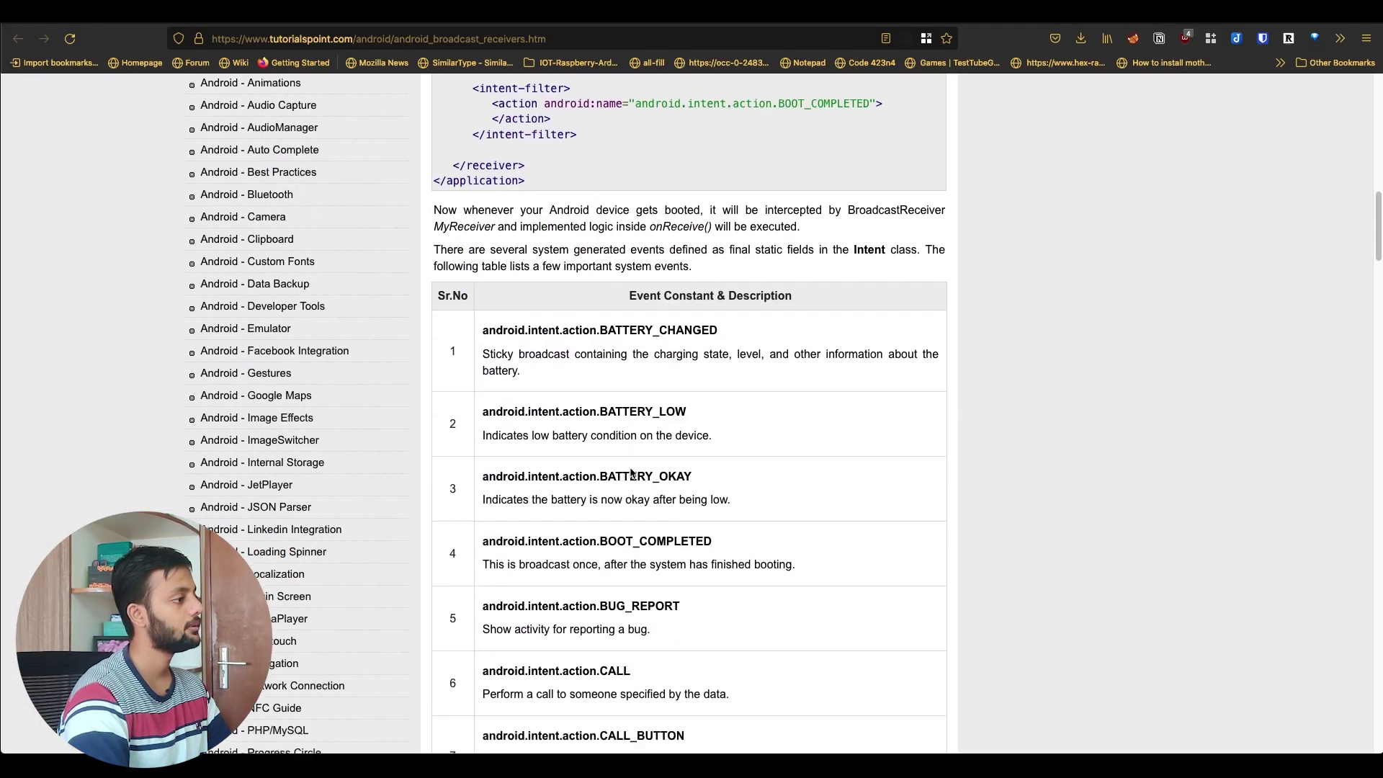
scroll(575, 418, up, 5)
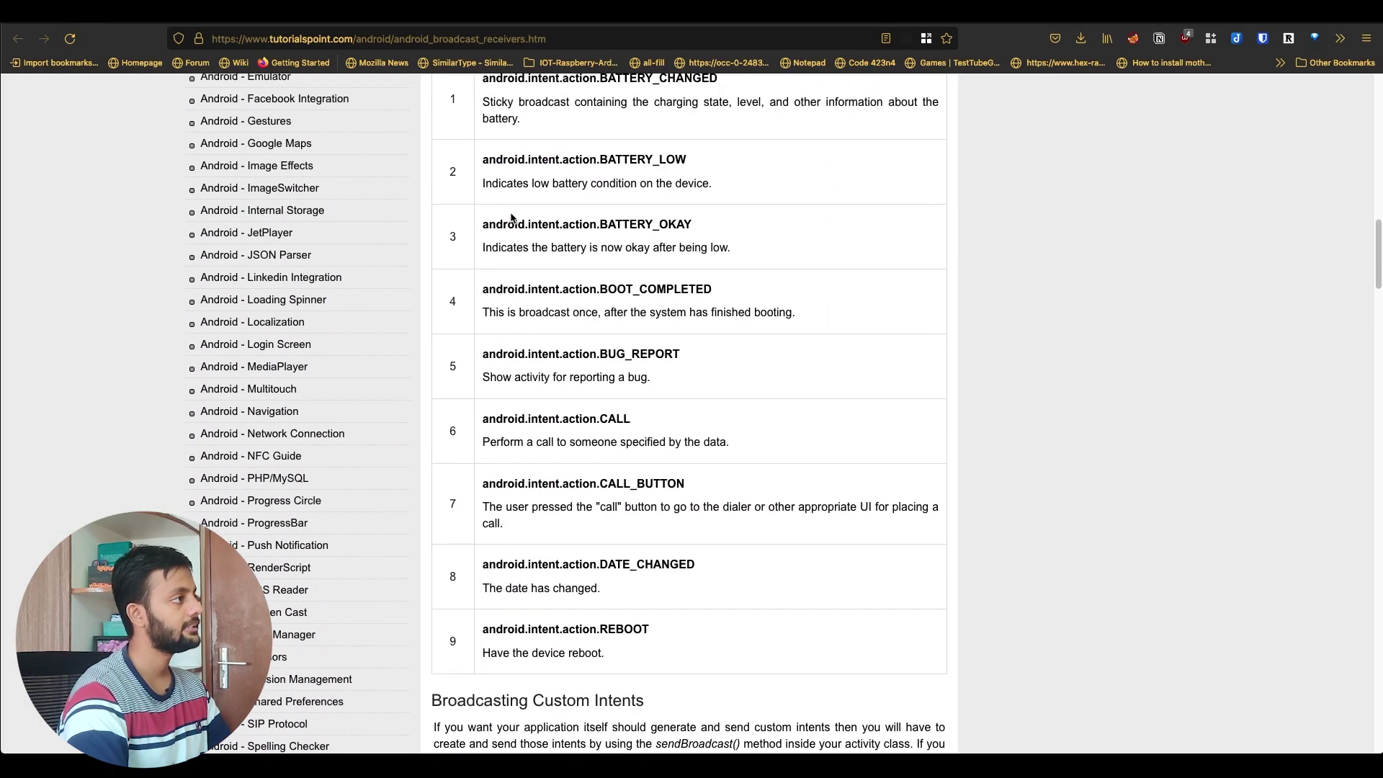
drag(483, 207, 725, 208)
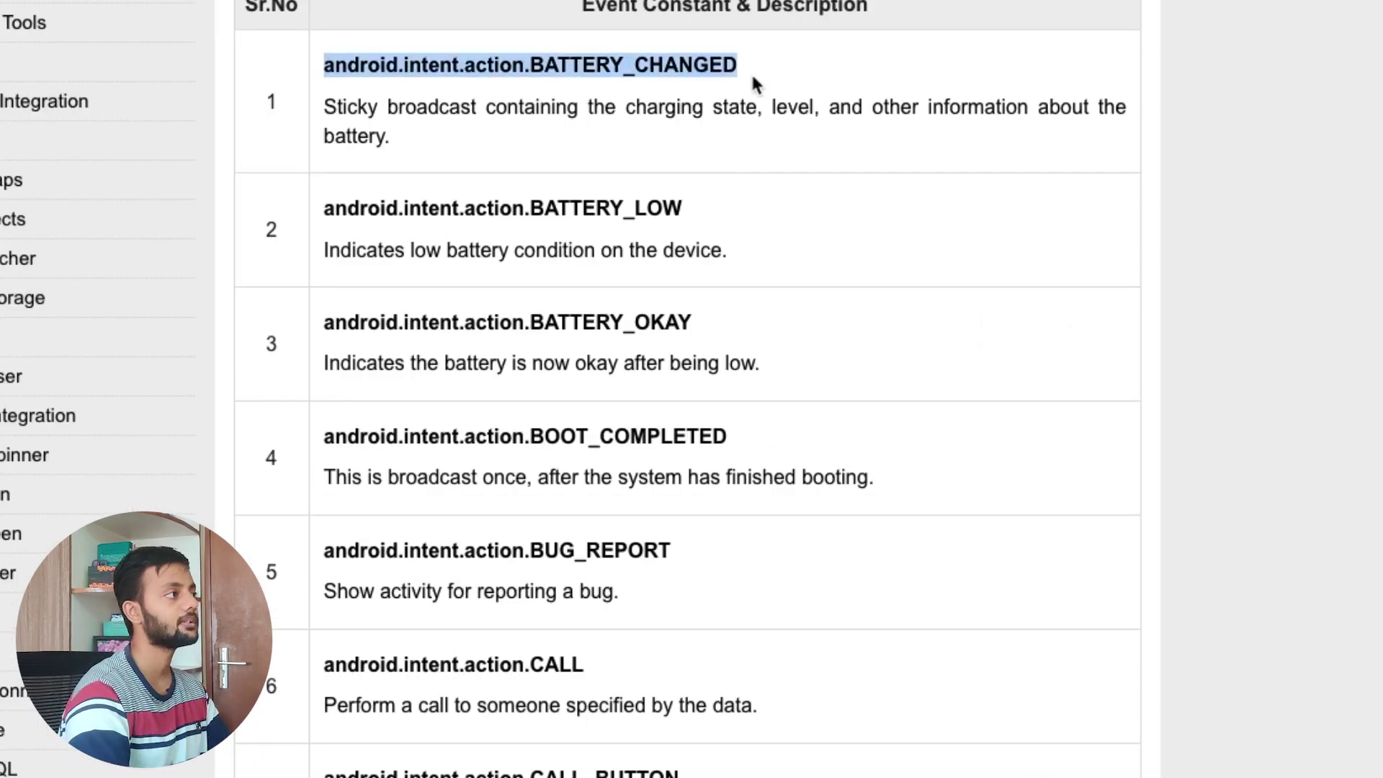
scroll(777, 241, down, 5)
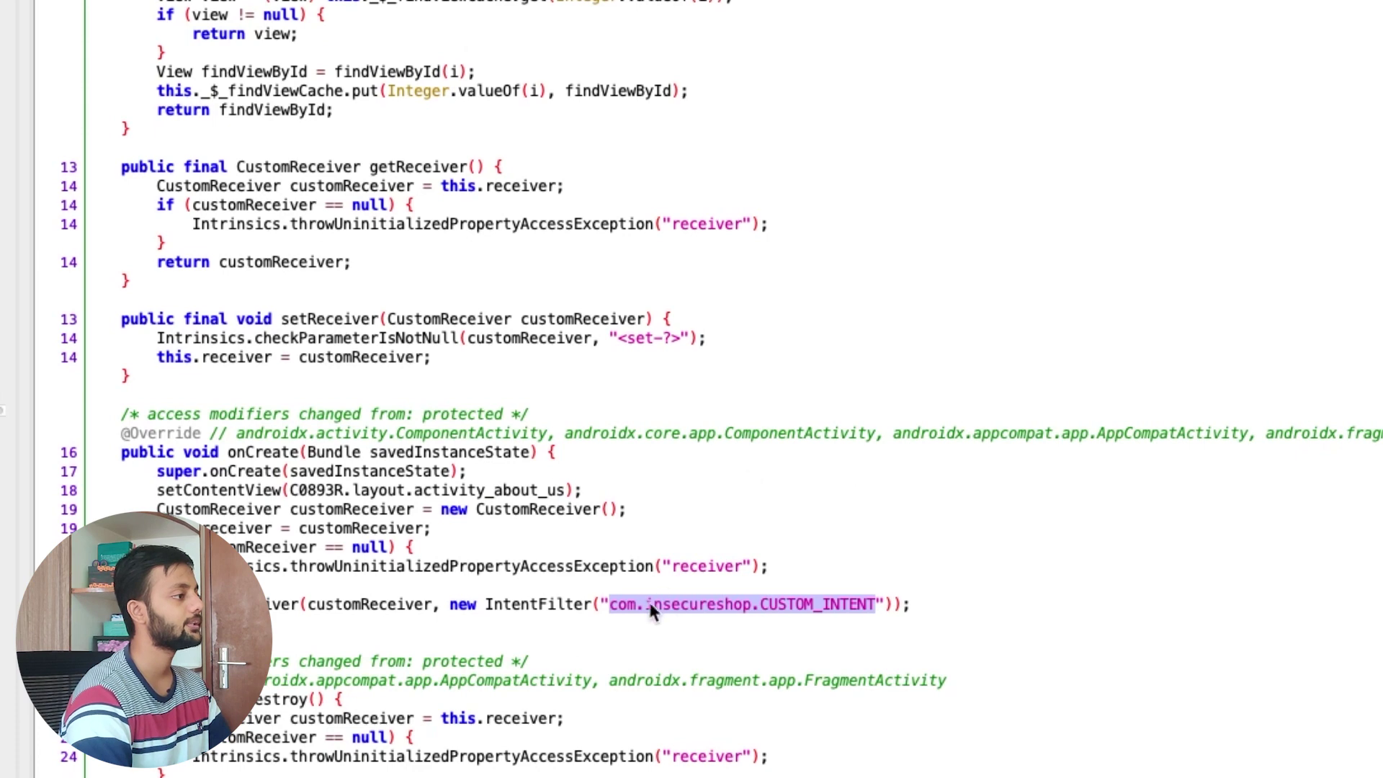
- Select the com.insecureshop.CUSTOM_INTENT string, then return to the tutorial's Broadcasting Custom Intents section
double_click(772, 610)
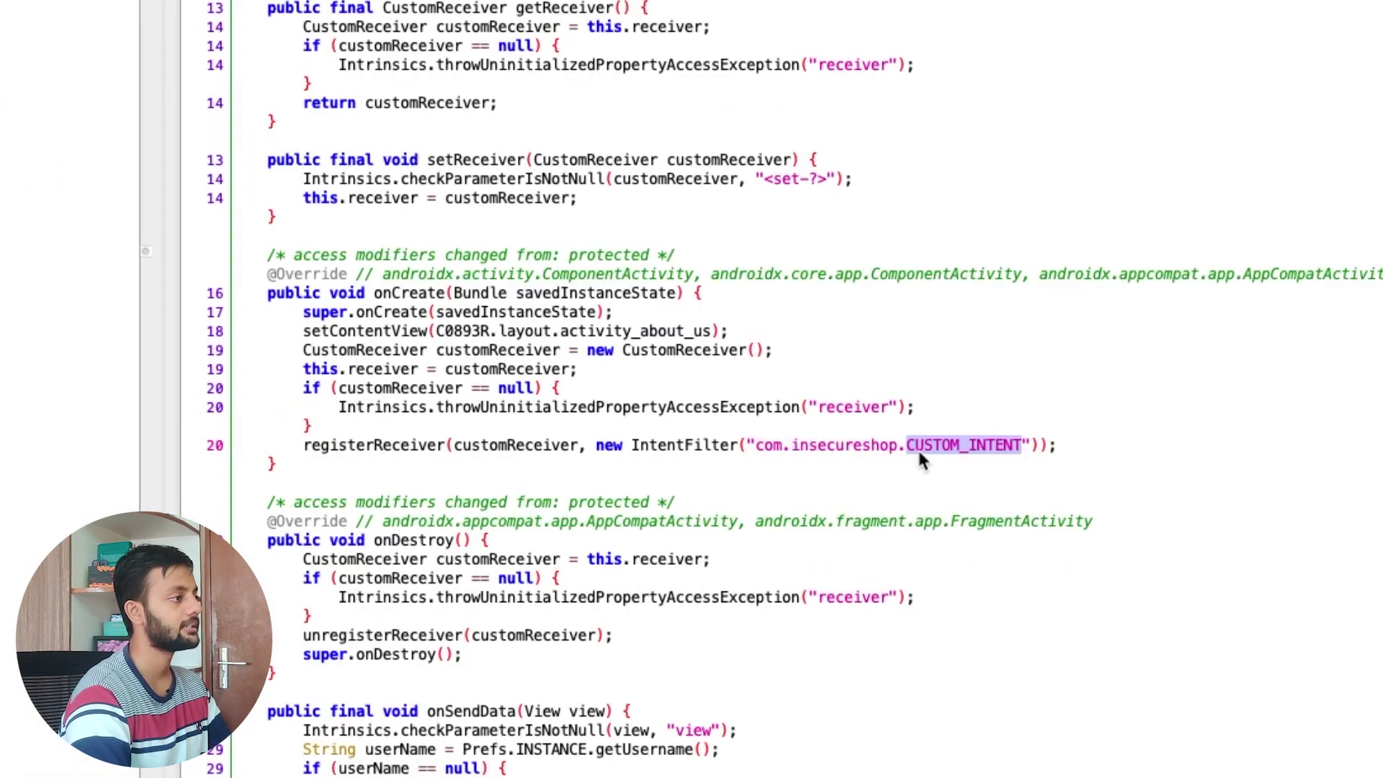
drag(752, 444, 953, 453)
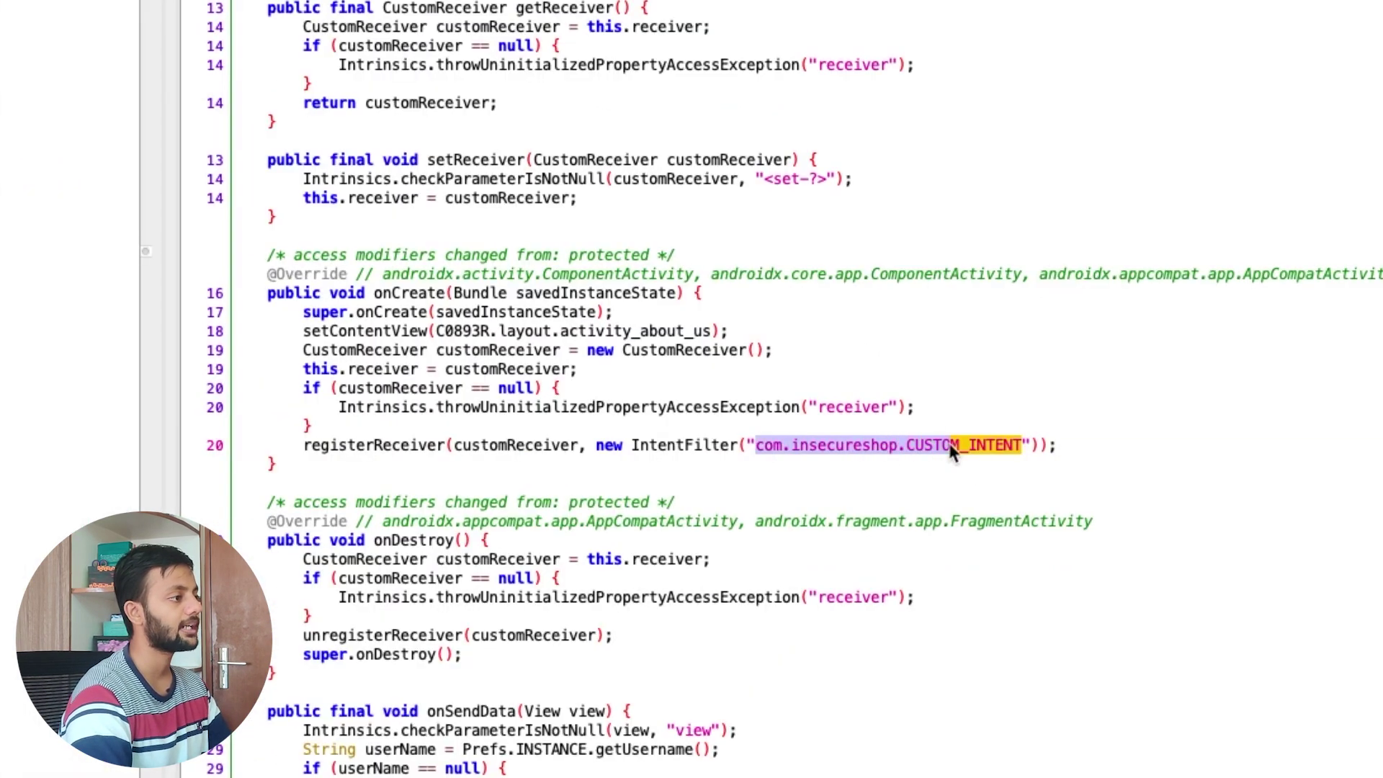
click(856, 453)
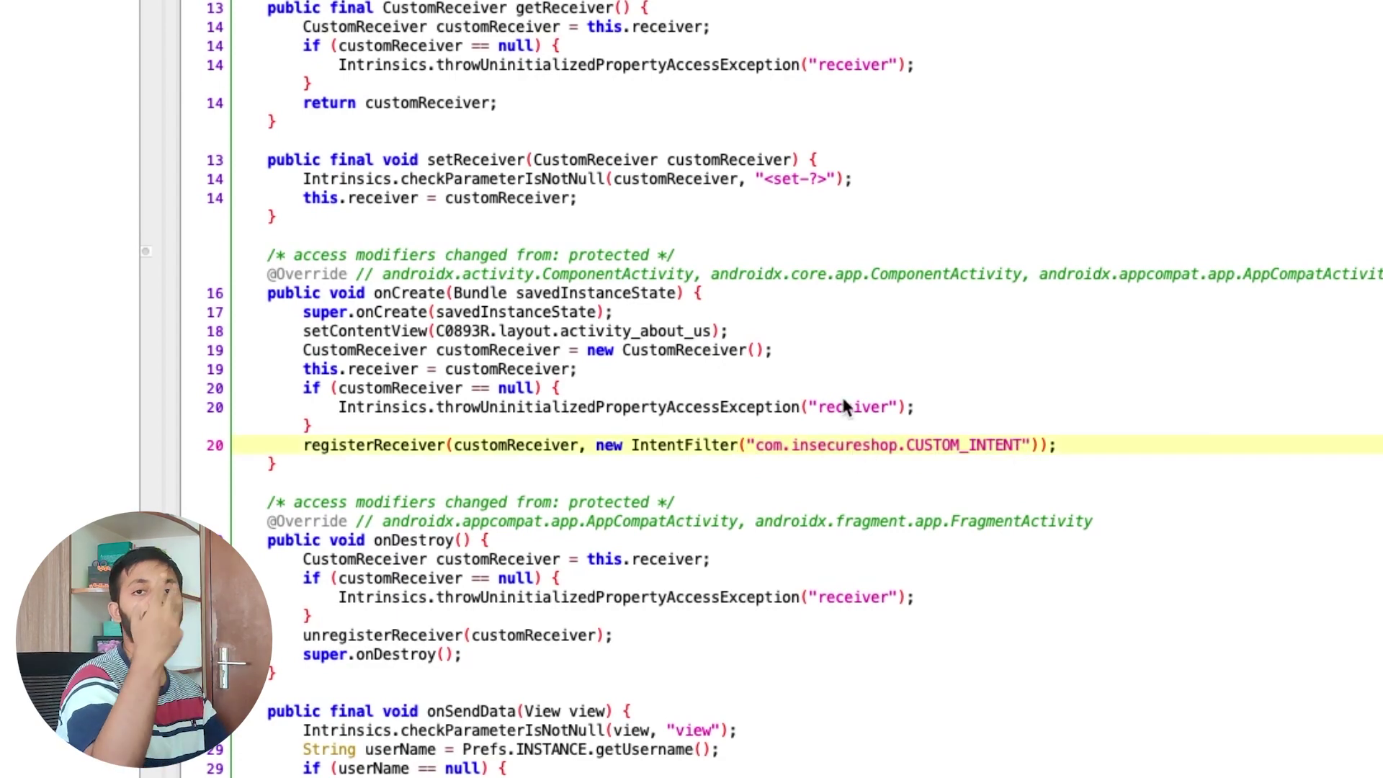
key(super+Tab)
scroll(843, 389, down, 6)
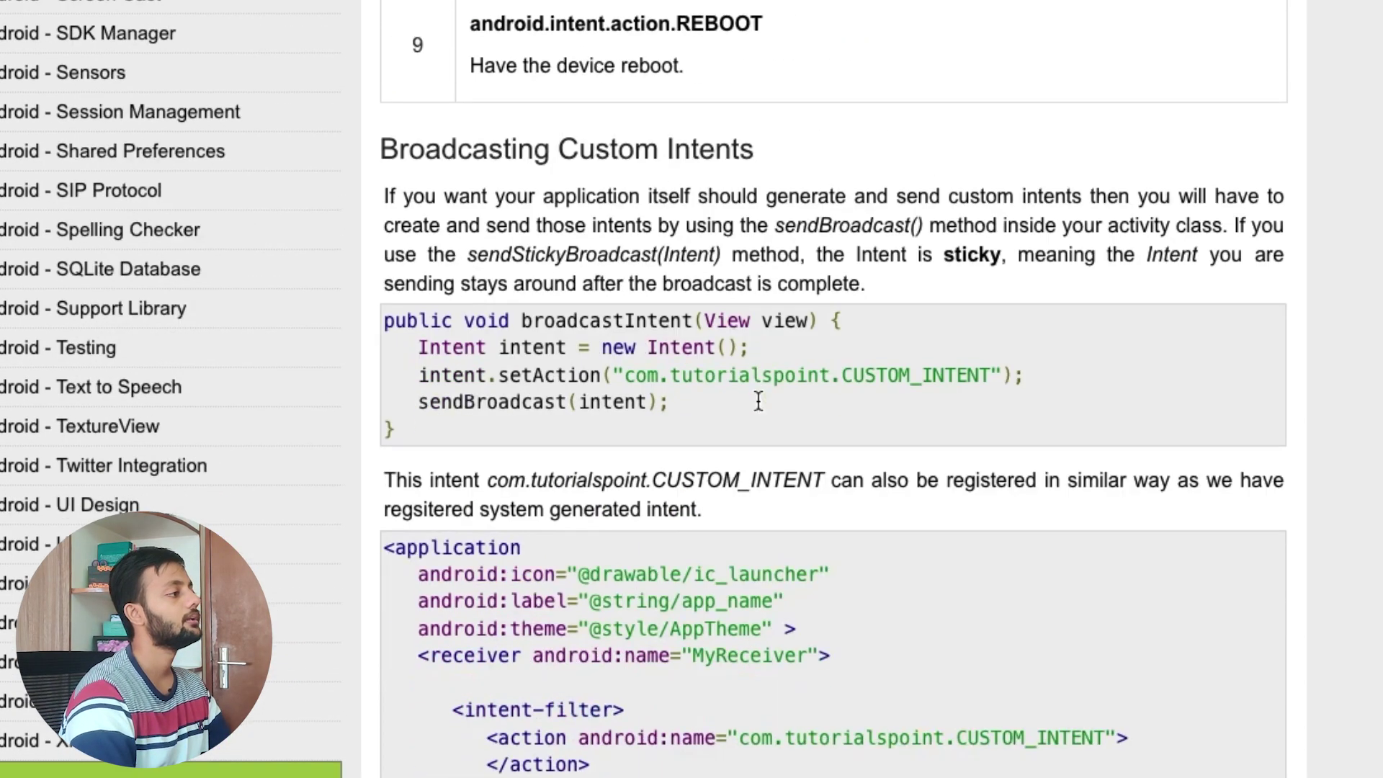
- Highlight the tutorial's heading, setAction line and sendBroadcast call, then return to the decompiled onCreate
drag(515, 151, 614, 151)
click(585, 378)
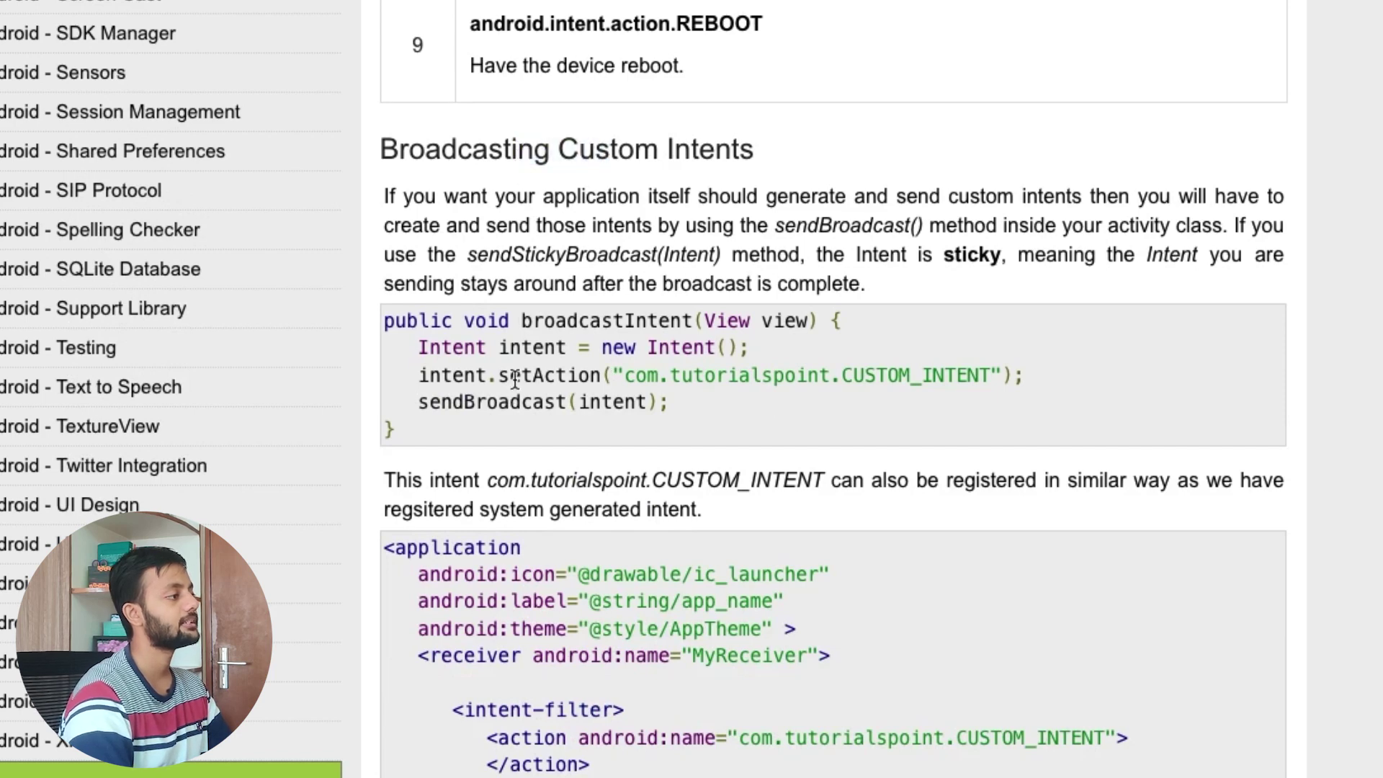
drag(515, 380, 960, 377)
click(777, 383)
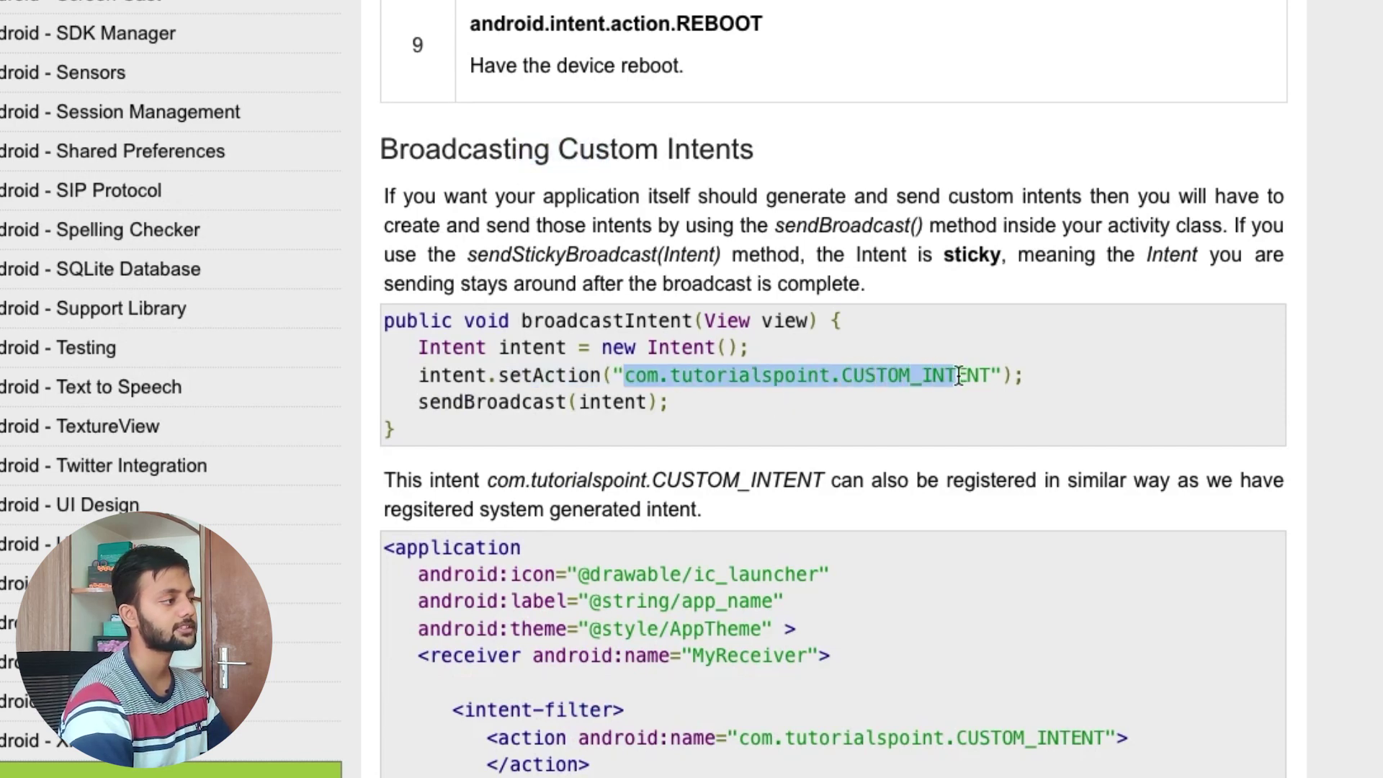
double_click(520, 402)
key(super+Tab)
double_click(513, 405)
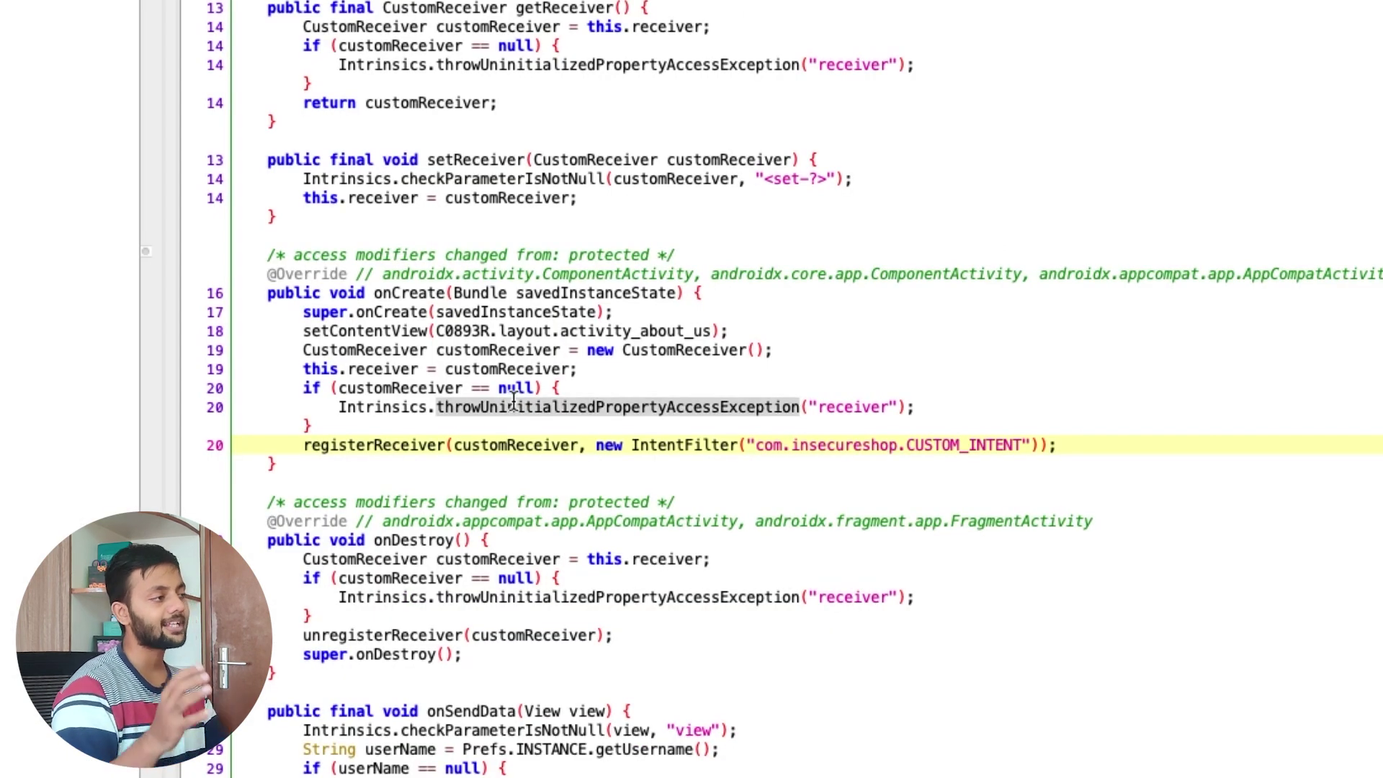